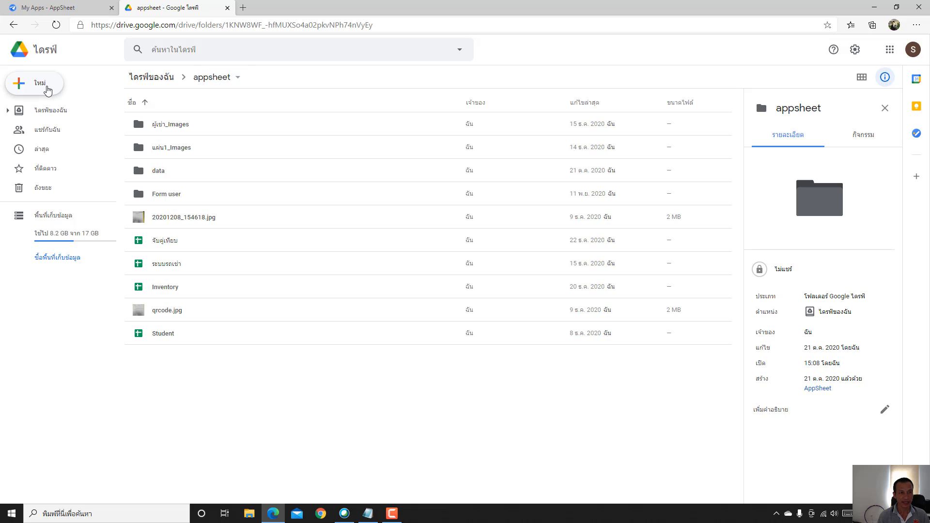
# - Create a blank Google Sheets spreadsheet from the New menu in the appsheet folder
pyautogui.click(47, 90)
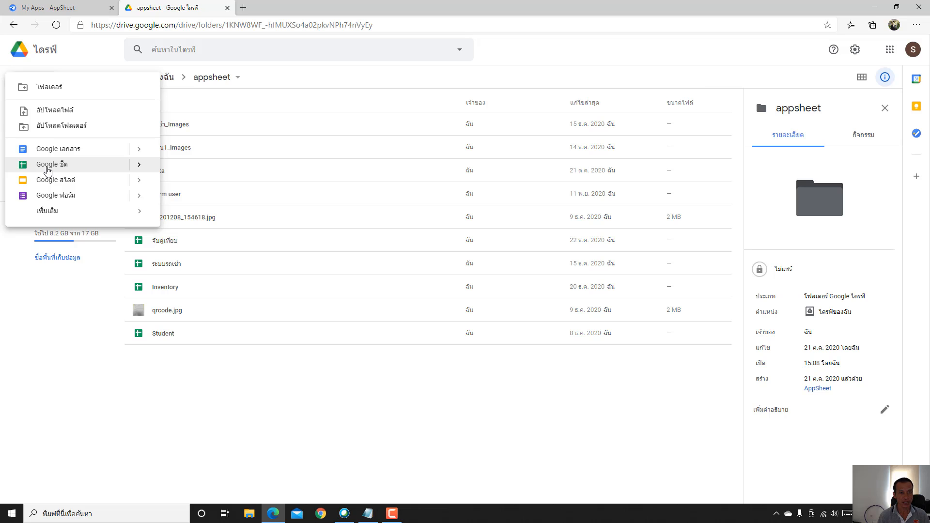
pyautogui.click(48, 167)
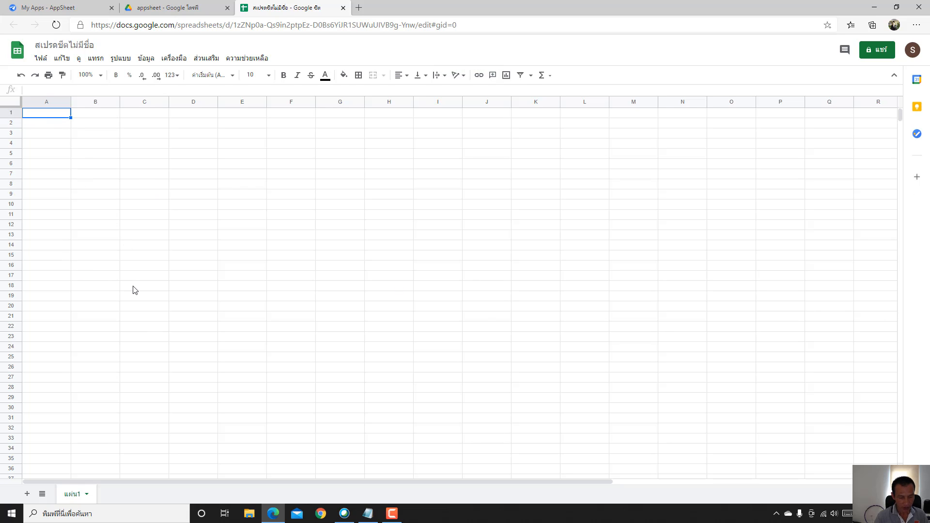
# - Enter headers Student name, photo, Home Address, City and Phone across A1 to E1
pyautogui.write('S')
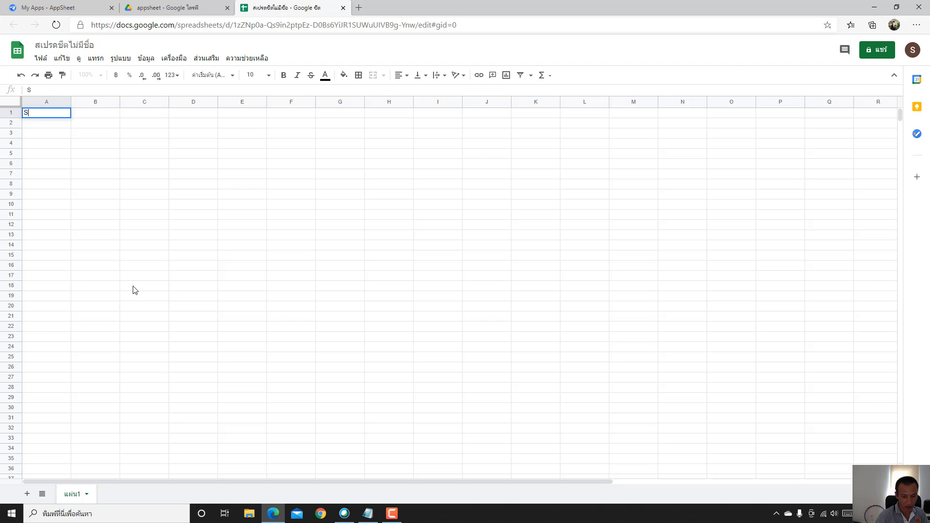
pyautogui.write('tudent M')
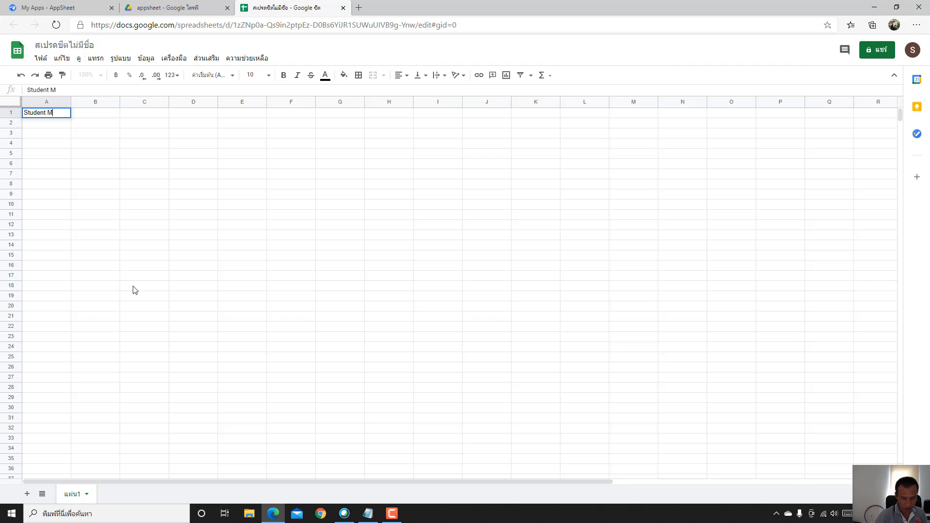
pyautogui.press('BackSpace')
pyautogui.write('name')
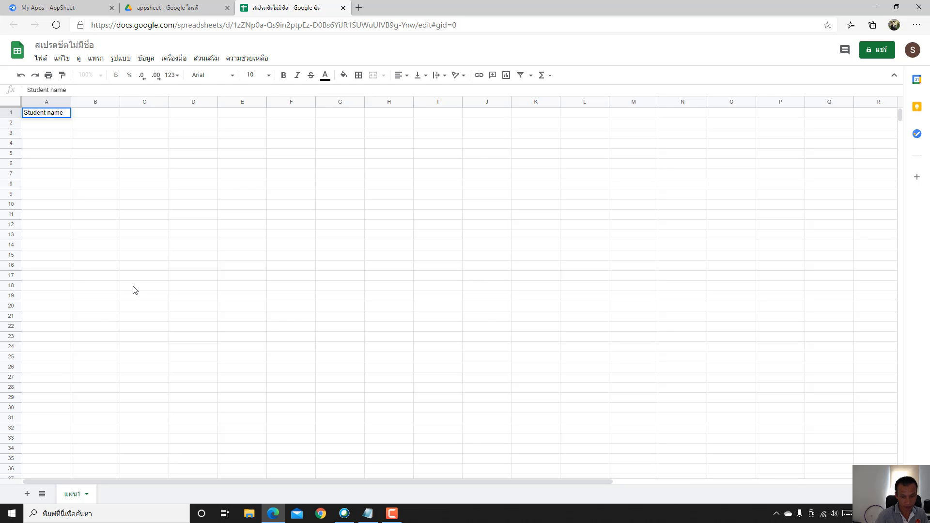
pyautogui.press('Tab')
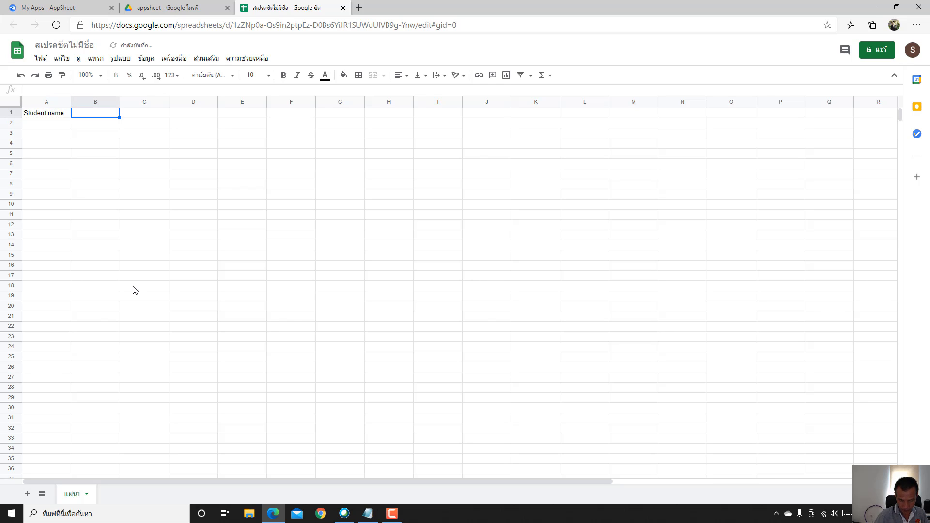
pyautogui.write('phot')
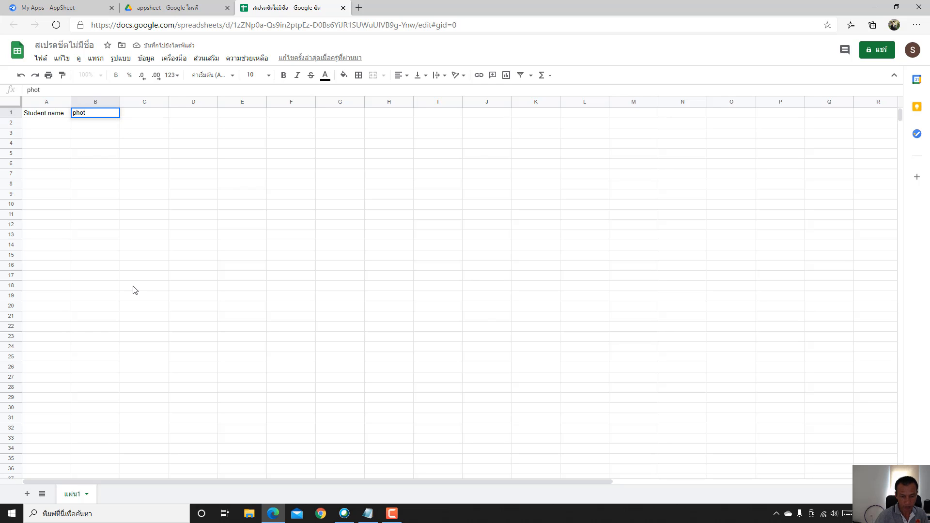
pyautogui.write('o')
pyautogui.press('Tab')
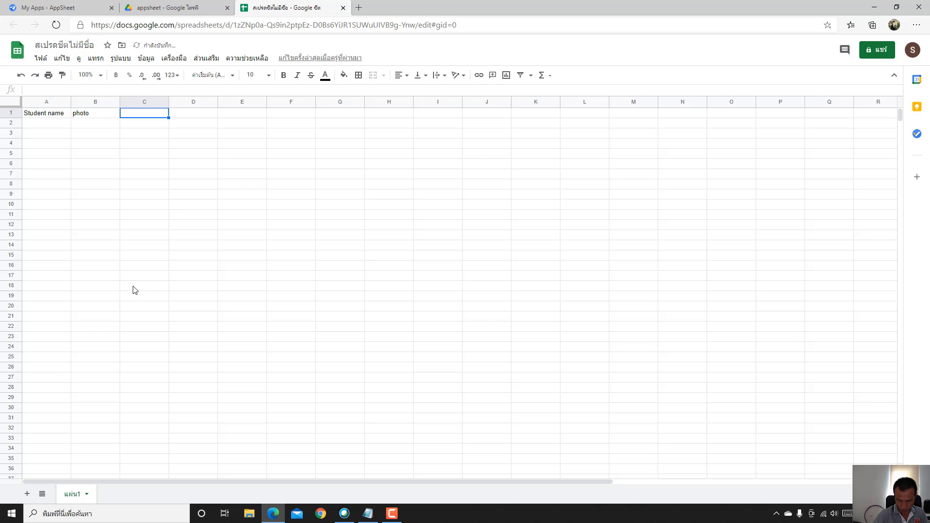
pyautogui.write('Home ')
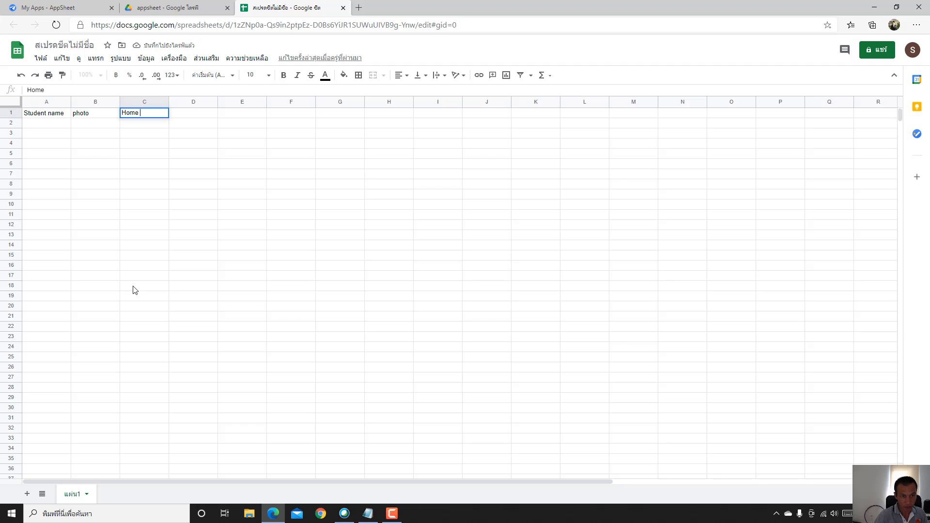
pyautogui.write('Address')
pyautogui.press('Tab')
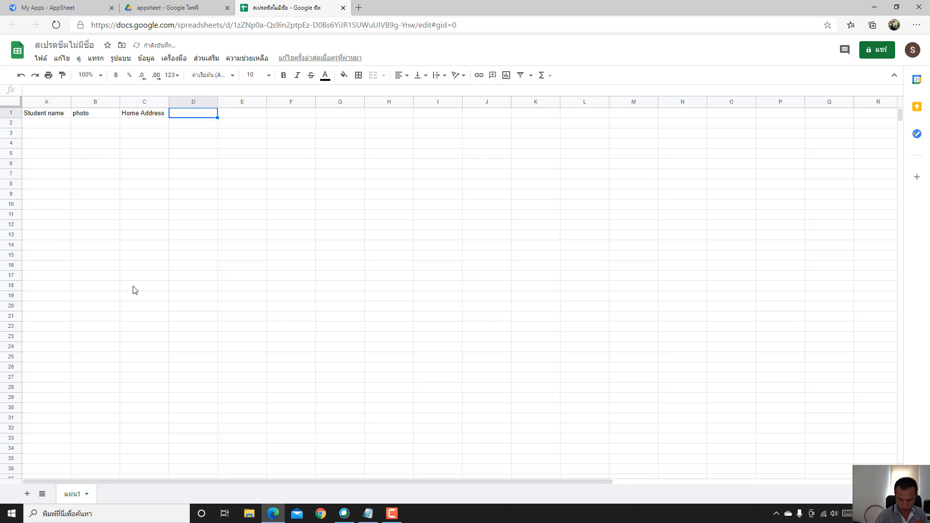
pyautogui.write('City')
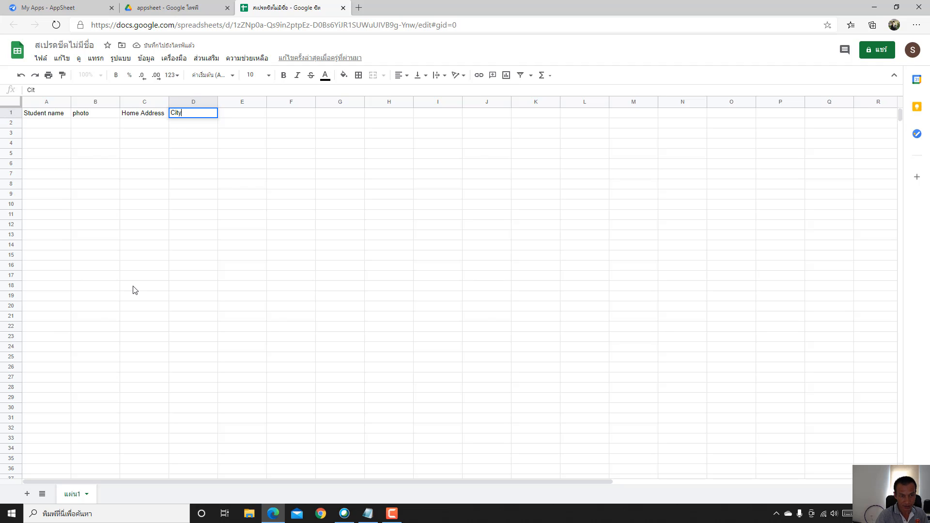
pyautogui.press('Tab')
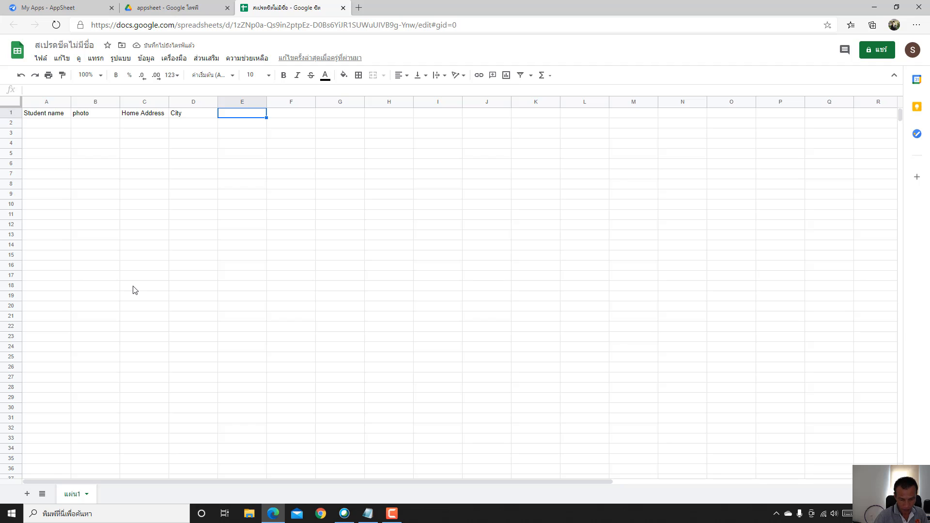
pyautogui.write('Phone')
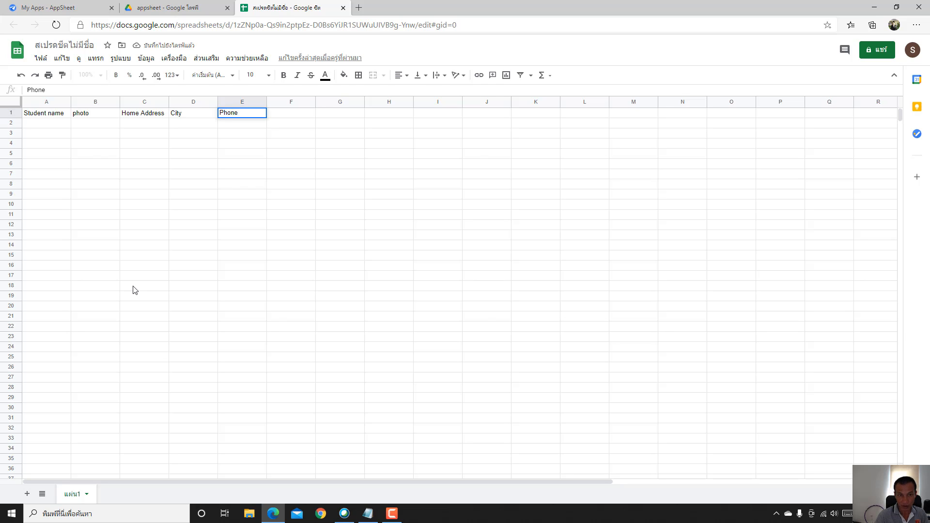
pyautogui.press('Tab')
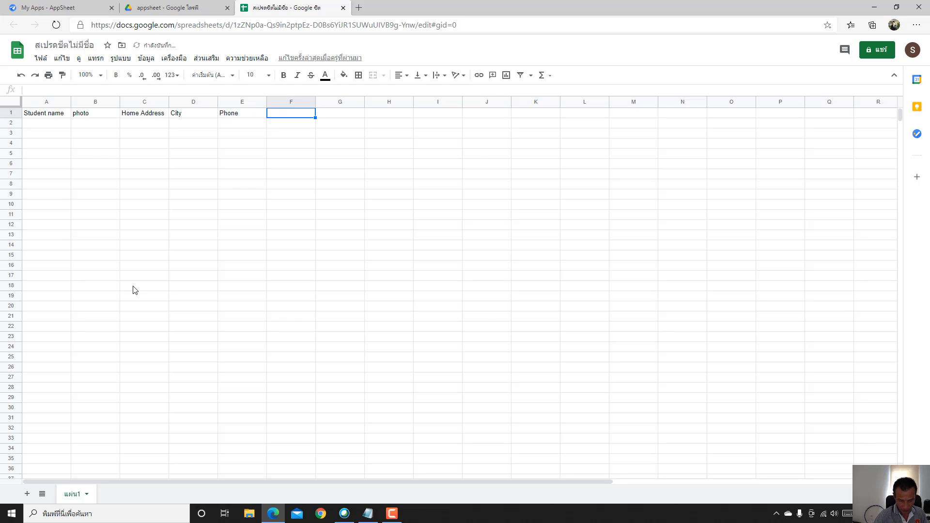
# - Continue row 1 with Class, Date, Time In, Attend, Reason, Qrcode and Student ID
pyautogui.write('Class')
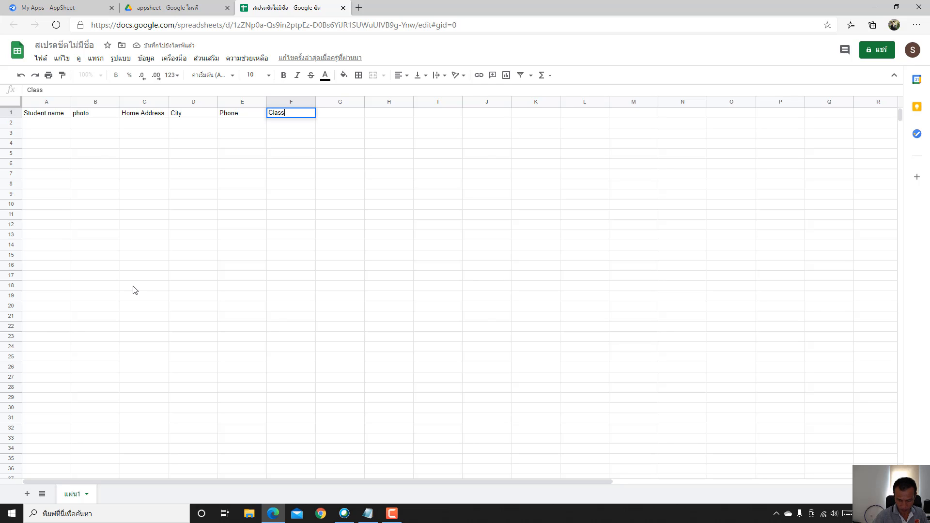
pyautogui.press('Tab')
pyautogui.write('Date')
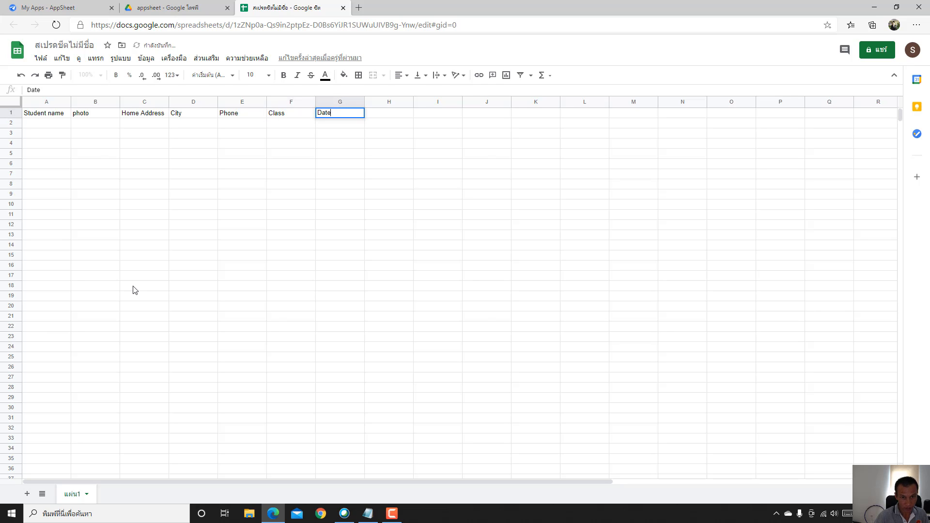
pyautogui.press('Tab')
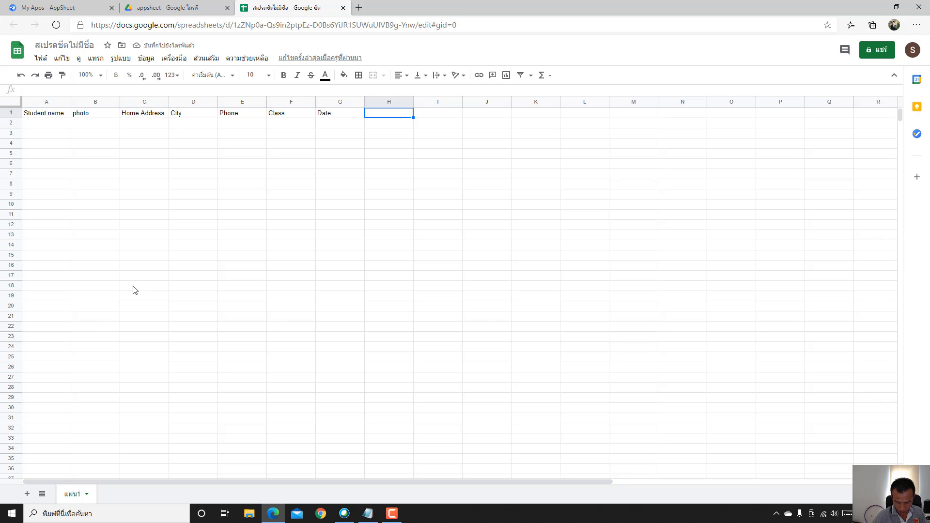
pyautogui.write('Time In')
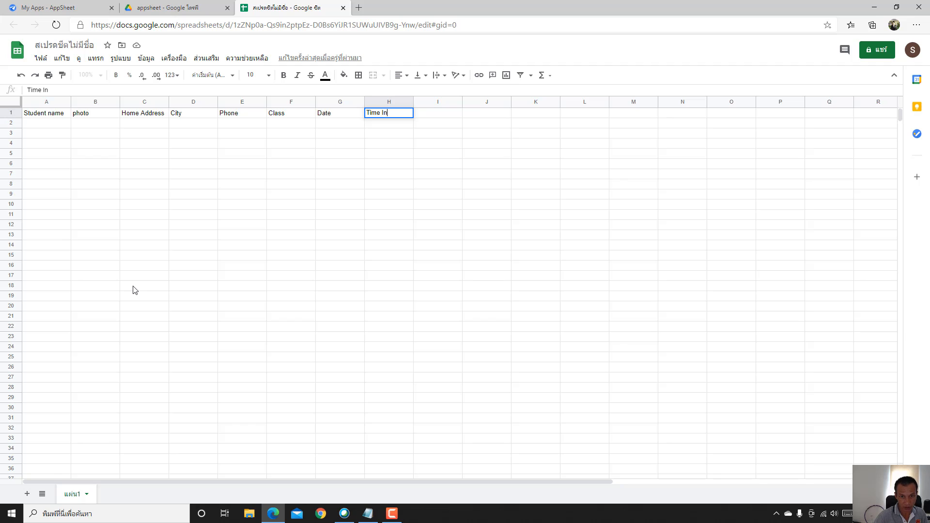
pyautogui.press('Tab')
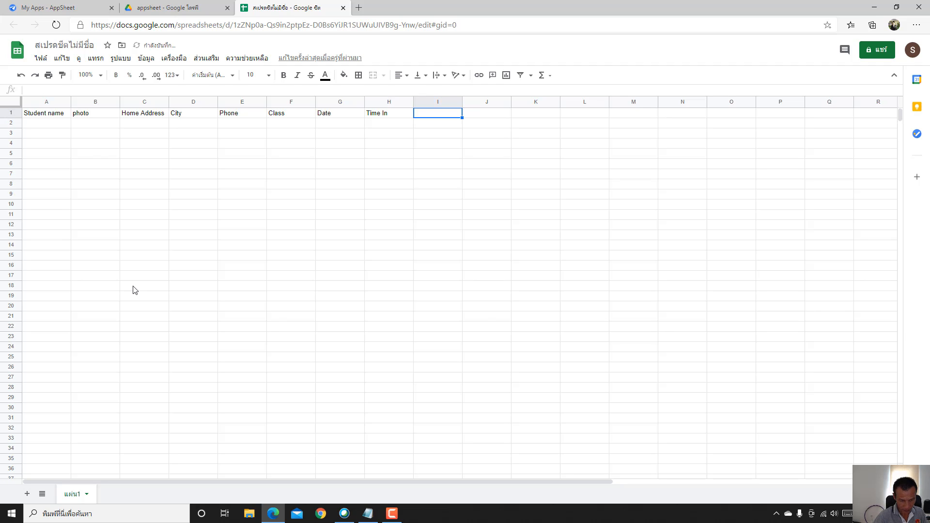
pyautogui.write('Attend')
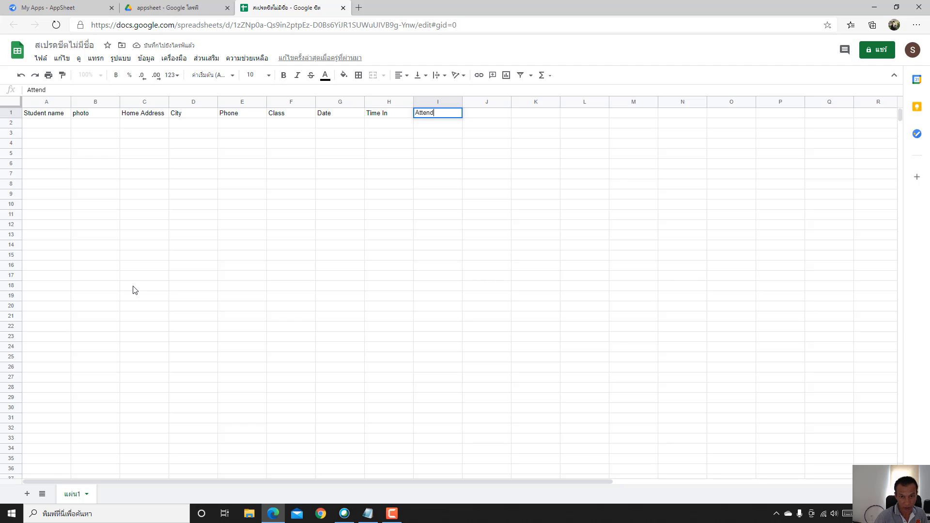
pyautogui.press('Tab')
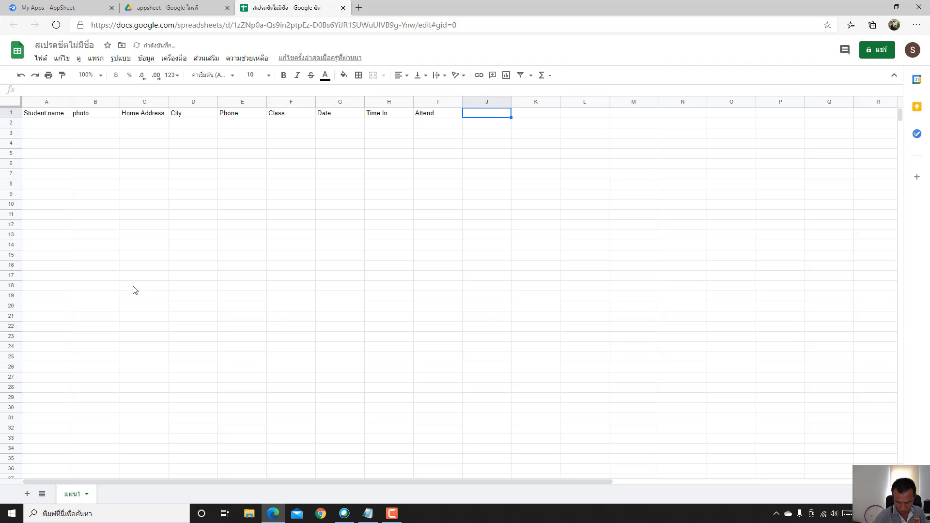
pyautogui.write('Re')
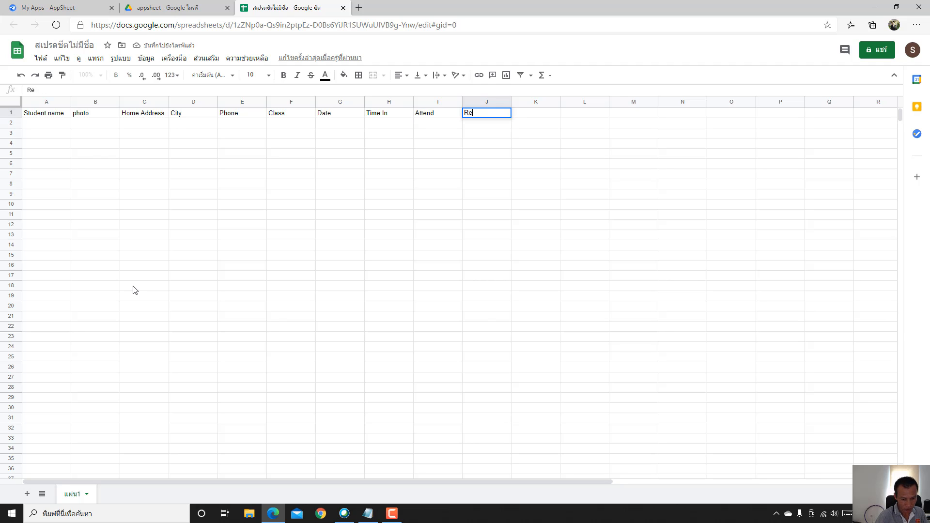
pyautogui.write('ason')
pyautogui.press('Tab')
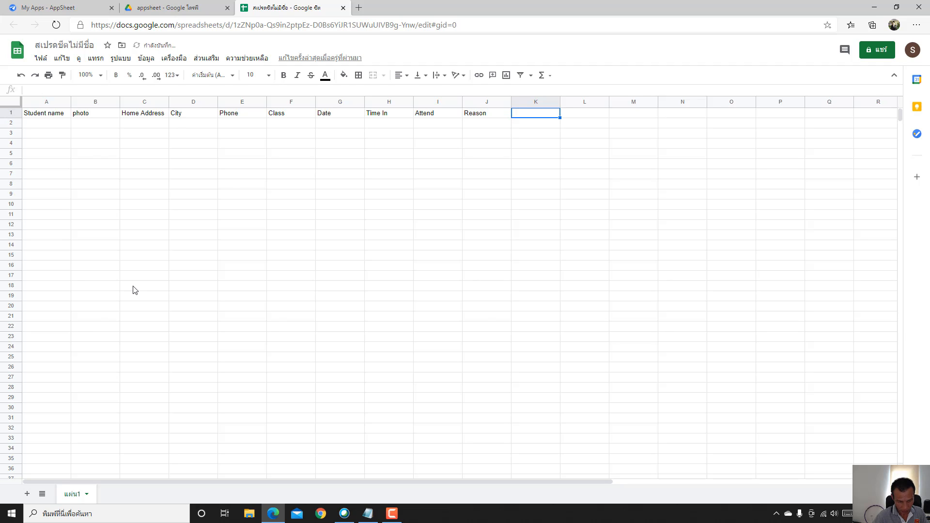
pyautogui.write('Qrcode')
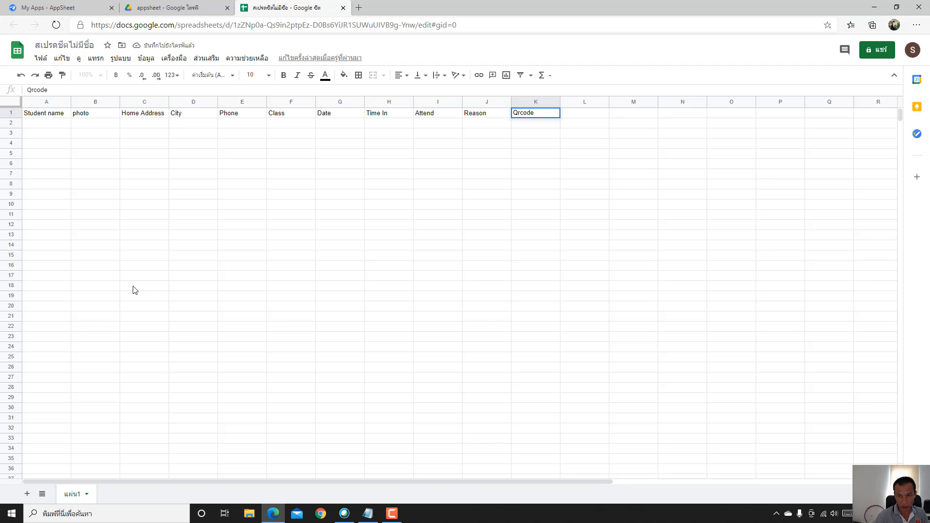
pyautogui.press('Tab')
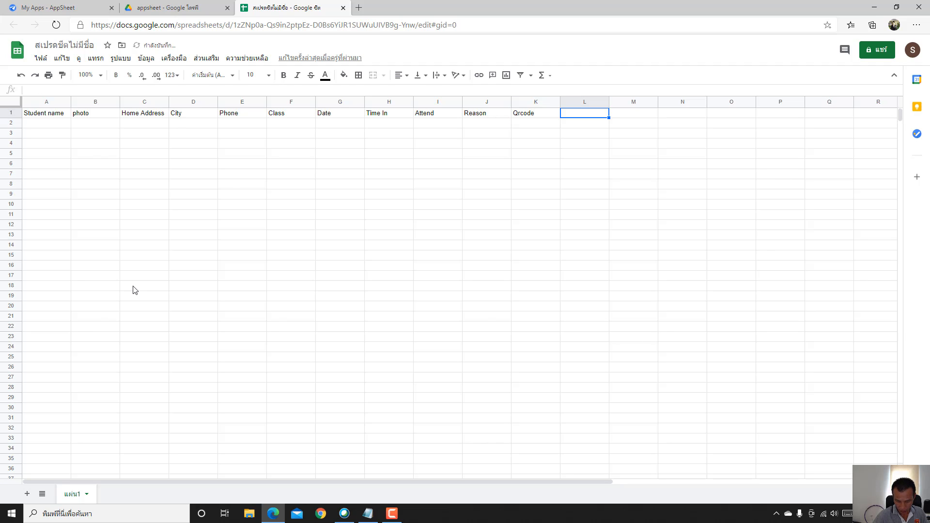
pyautogui.write('S')
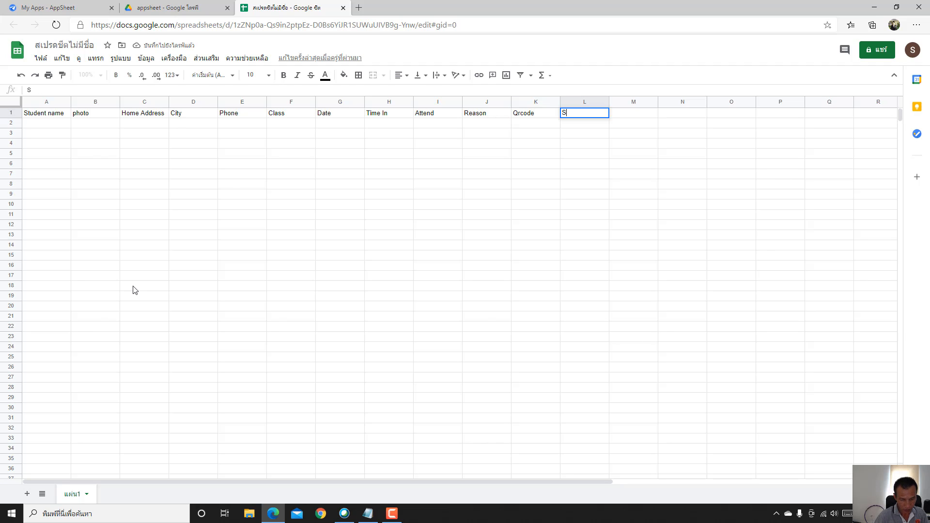
pyautogui.write('tudent ')
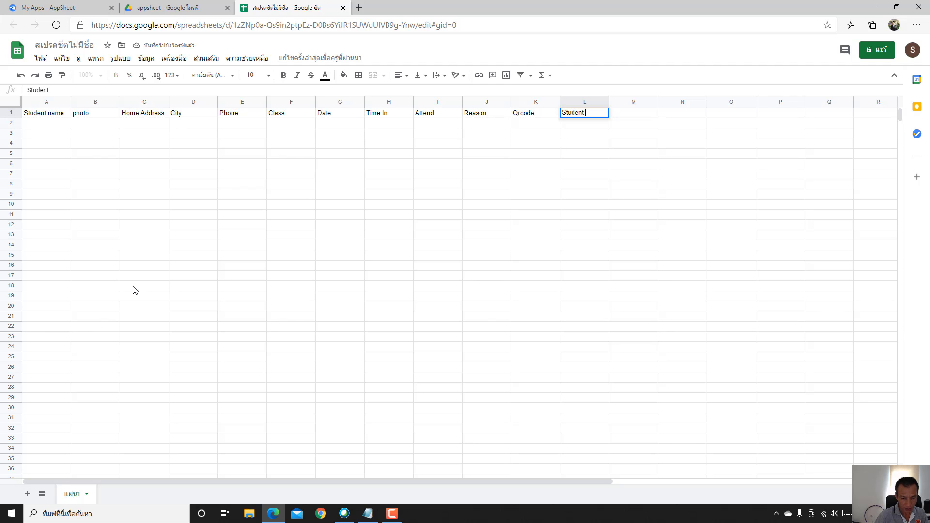
pyautogui.write('ID')
# - Commit the Student ID header and title the spreadsheet 'Student Time IN'
pyautogui.click(480, 266)
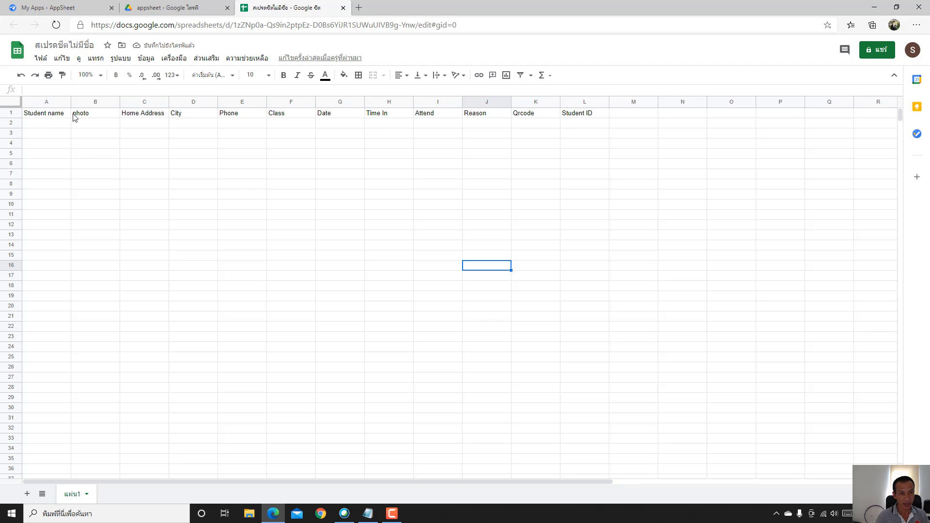
pyautogui.click(65, 44)
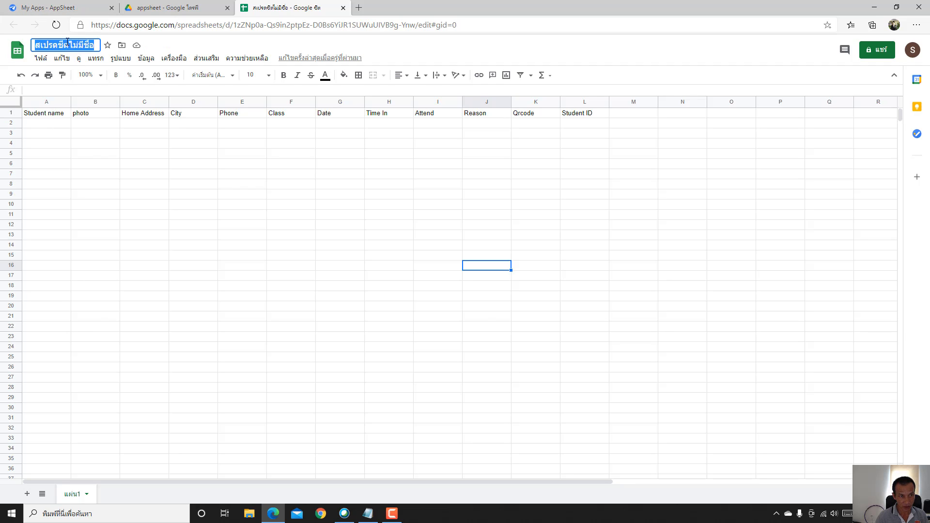
pyautogui.write('S')
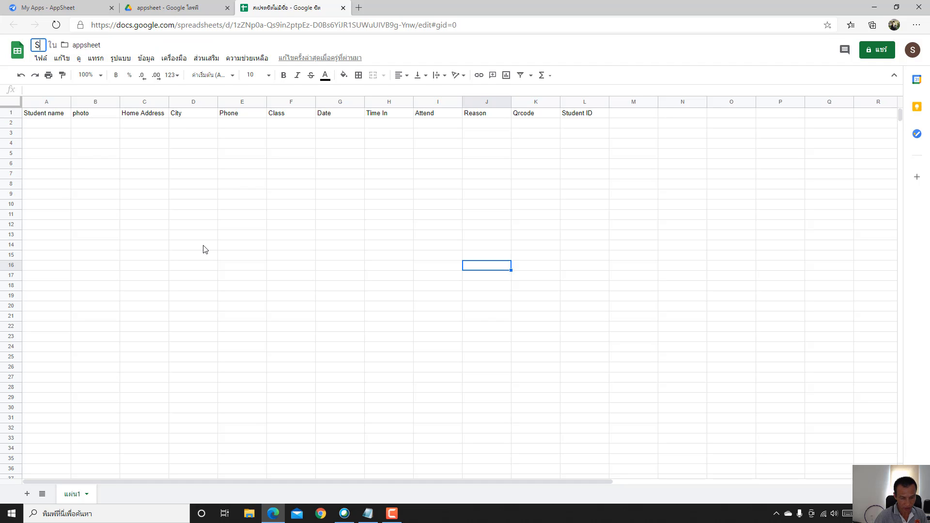
pyautogui.write('tude')
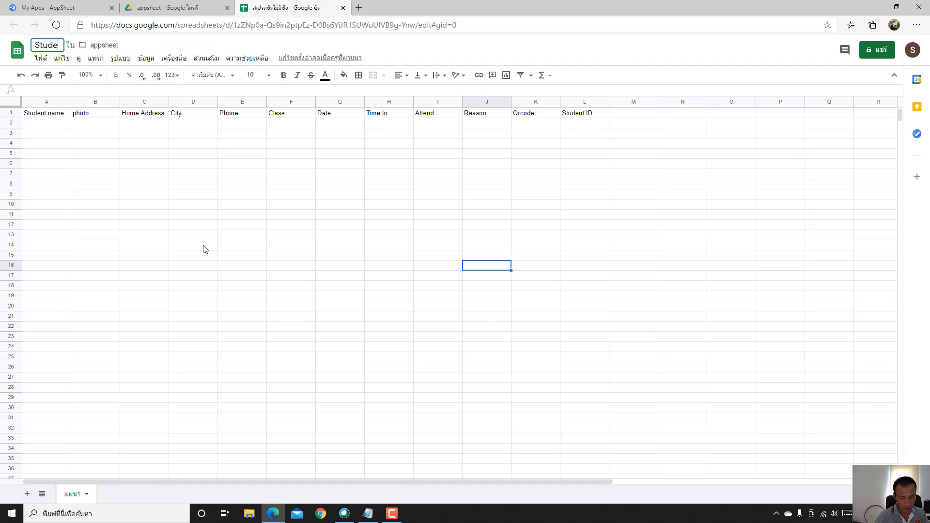
pyautogui.write('nt ')
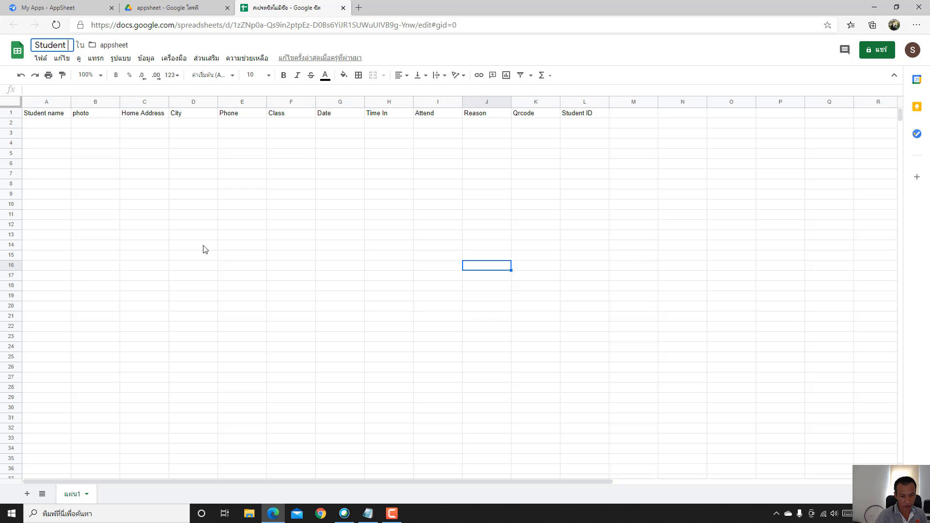
pyautogui.write('Time')
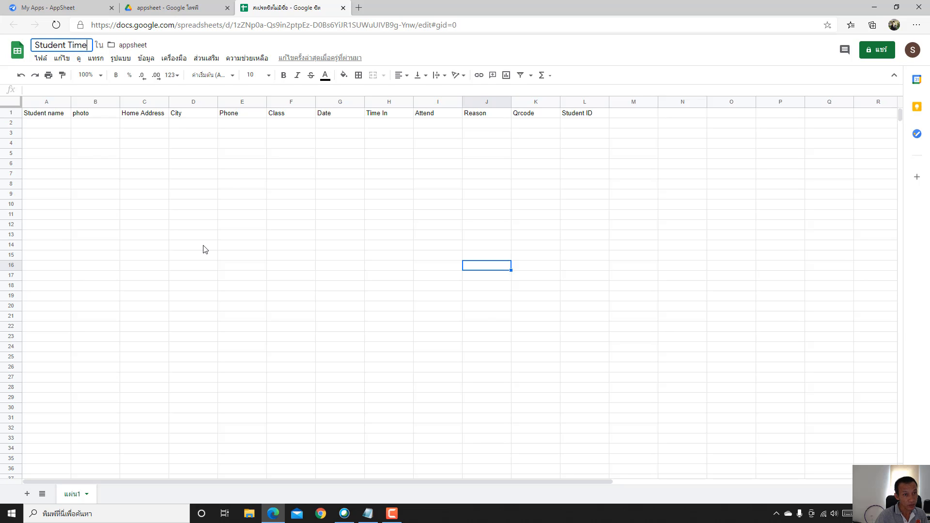
pyautogui.write('IN')
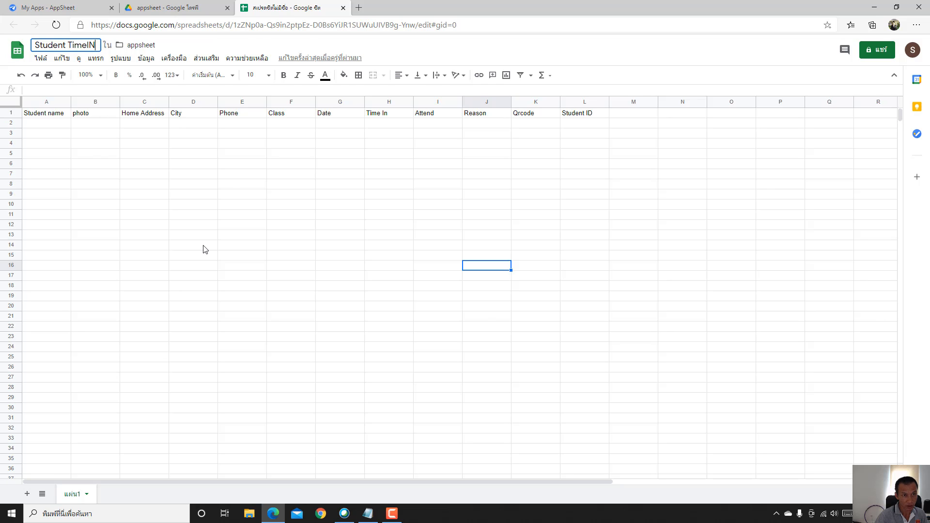
pyautogui.press('BackSpace')
pyautogui.write('IN')
pyautogui.press('Return')
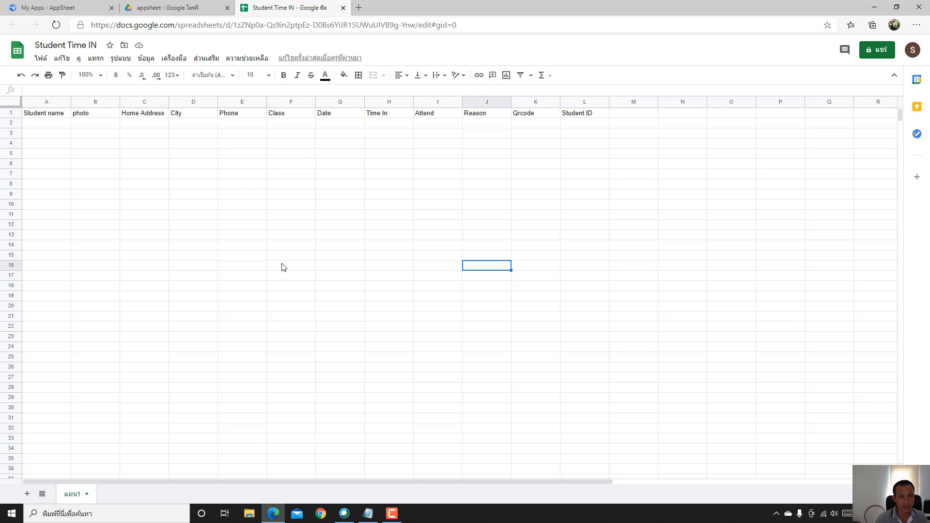
pyautogui.moveTo(144, 163); pyautogui.dragTo(193, 153)
# - Rename the sheet tab to DATA1, then switch to the AppSheet My Apps tab
pyautogui.click(231, 349)
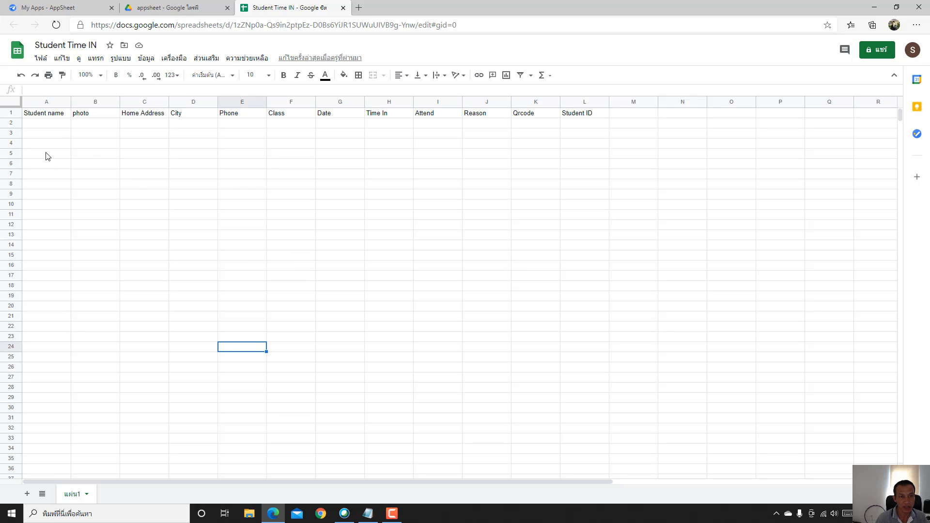
pyautogui.doubleClick(73, 499)
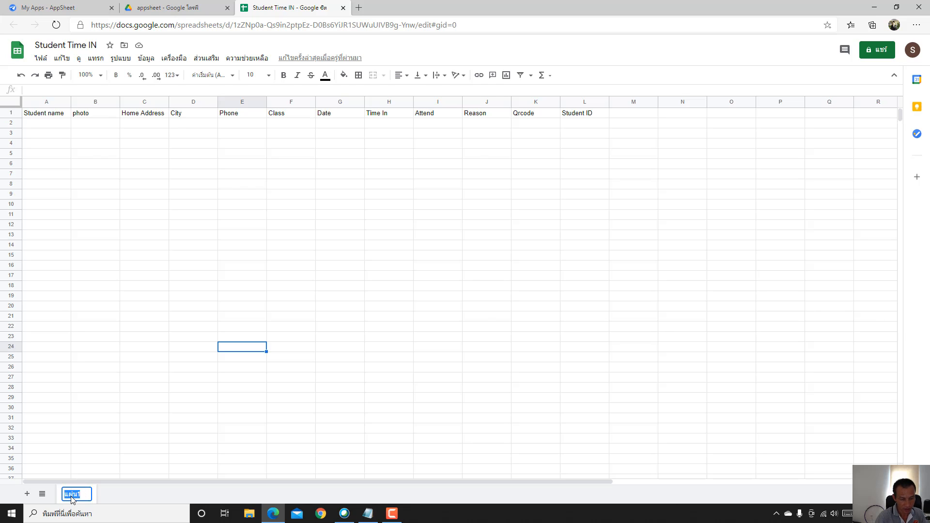
pyautogui.write('DATA')
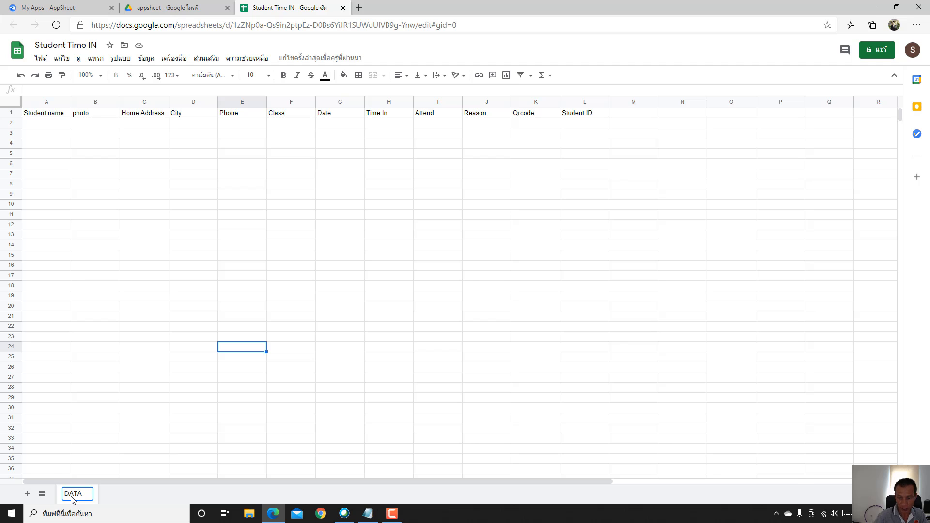
pyautogui.write('1')
pyautogui.press('Return')
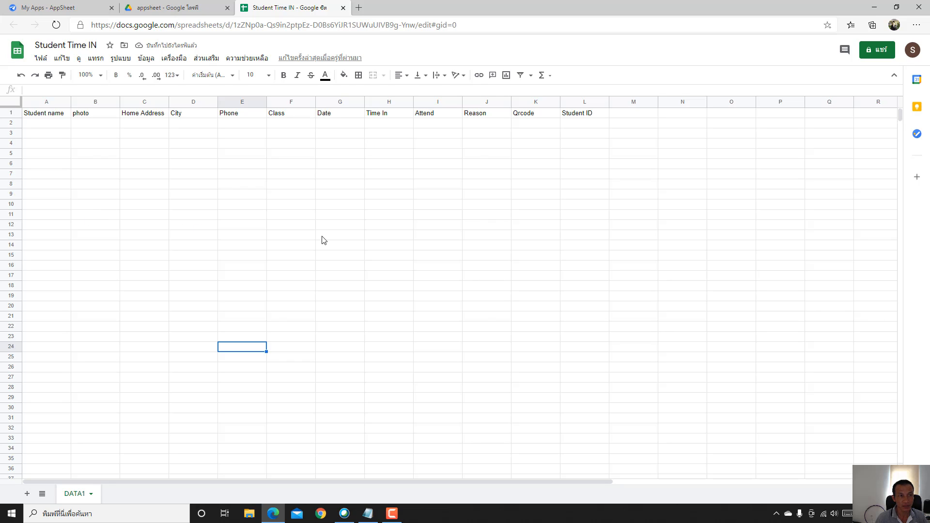
pyautogui.click(63, 10)
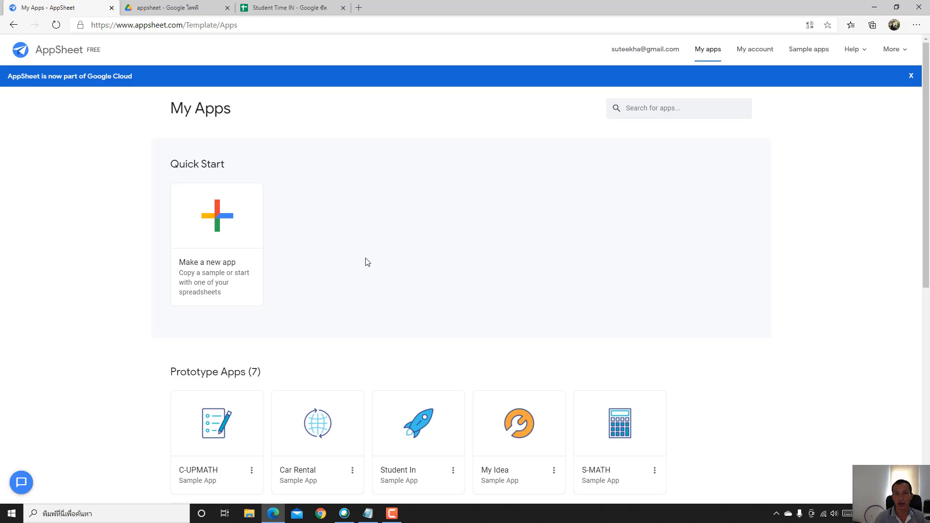
# - Start an own-data app named 'Student Time In' with category Other, then proceed to choose data
pyautogui.click(216, 216)
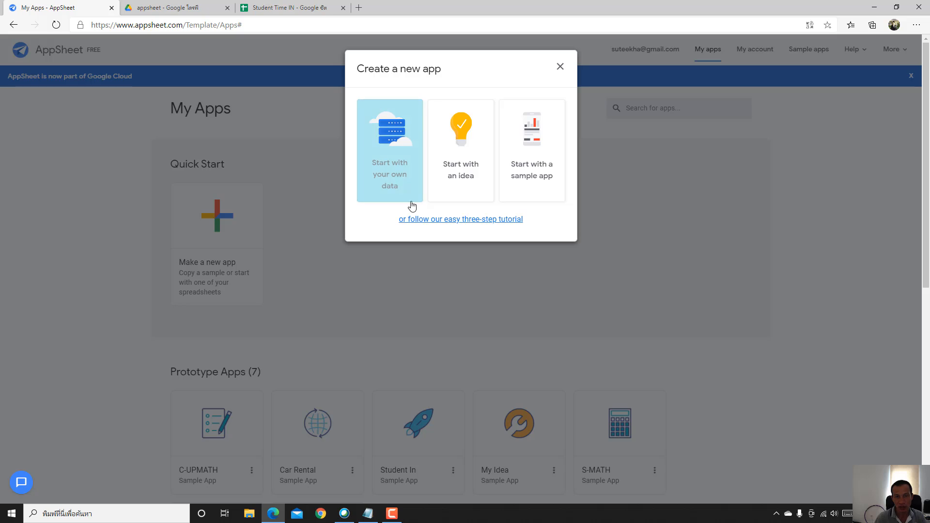
pyautogui.click(393, 148)
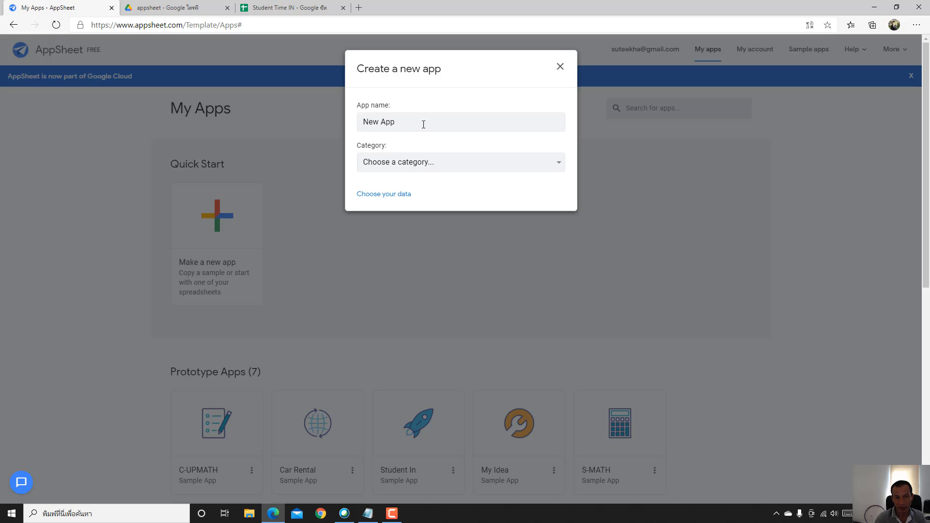
pyautogui.moveTo(413, 126); pyautogui.dragTo(319, 124)
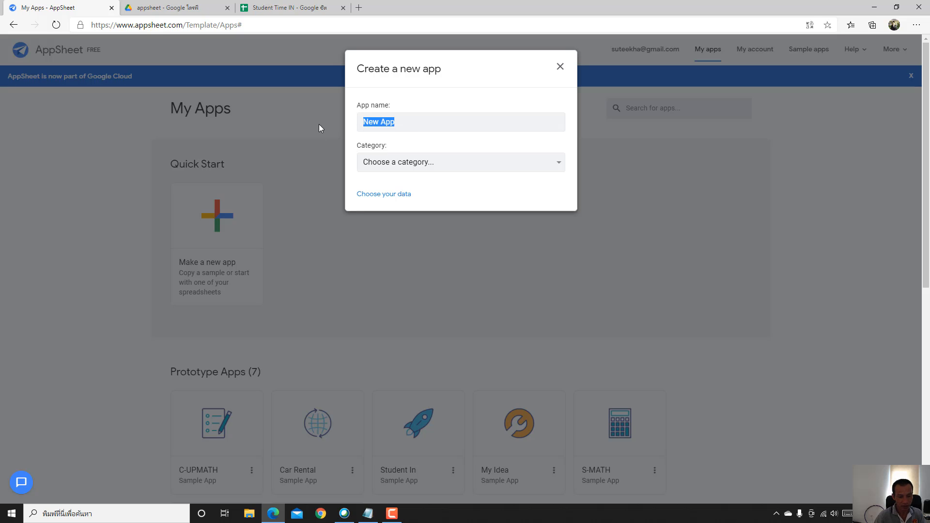
pyautogui.write('Stud')
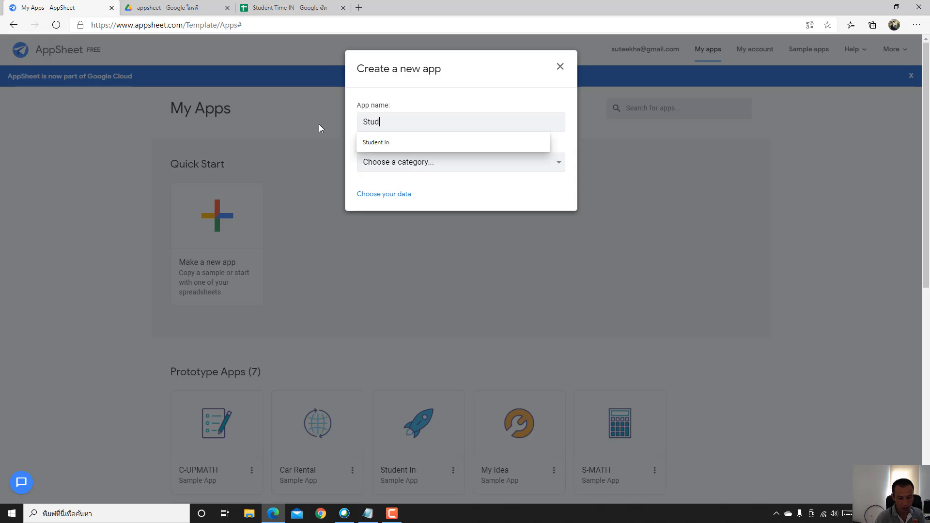
pyautogui.write('ent T')
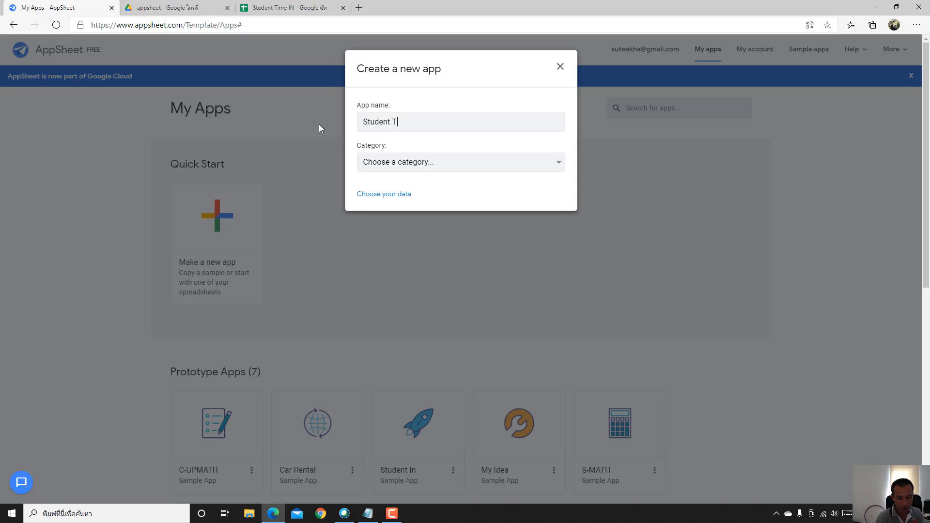
pyautogui.write('ime In')
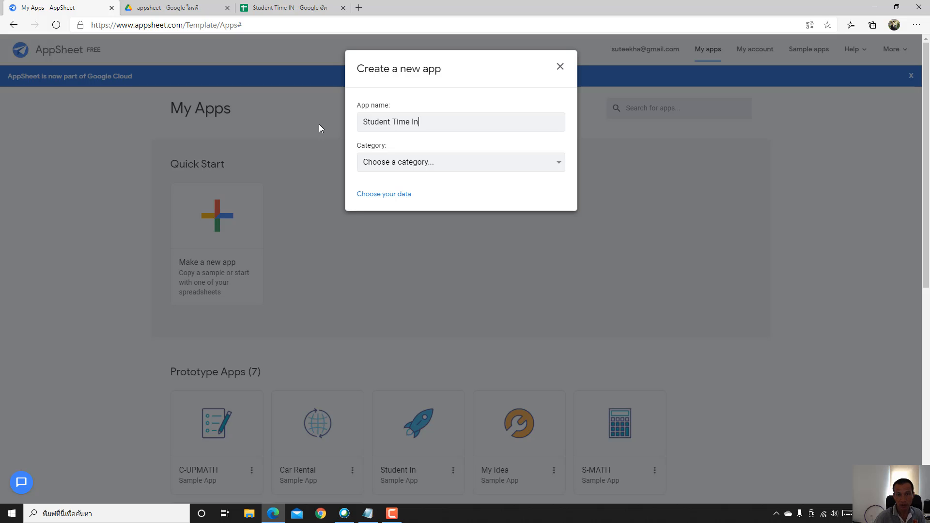
pyautogui.click(390, 162)
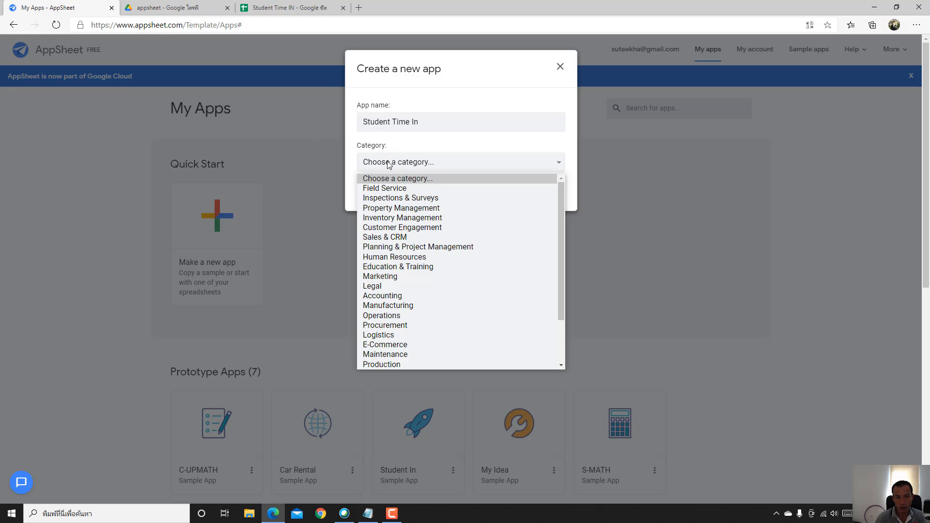
pyautogui.scroll(-2, 412, 225)
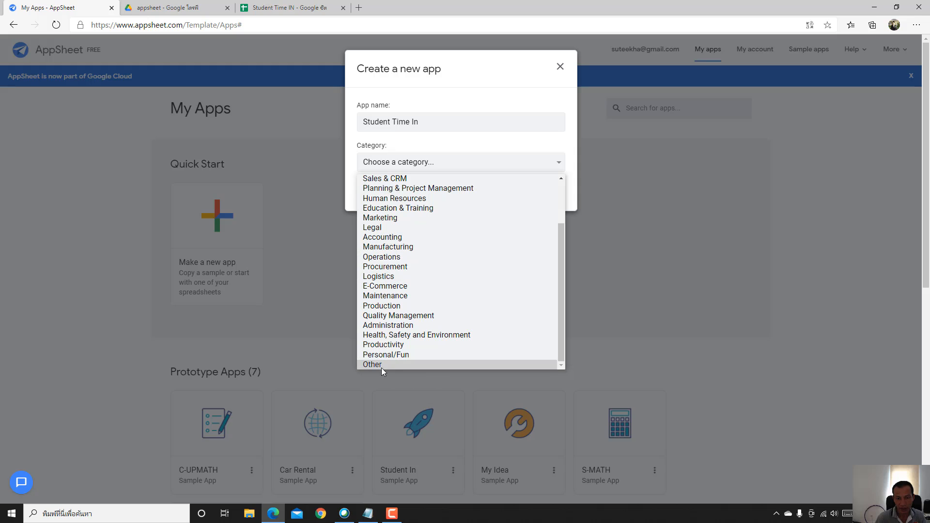
pyautogui.click(380, 365)
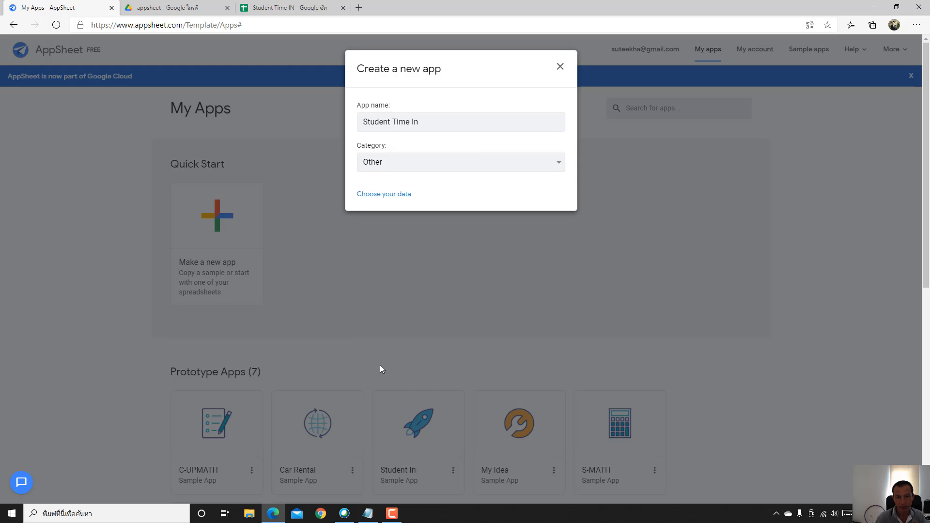
pyautogui.click(377, 195)
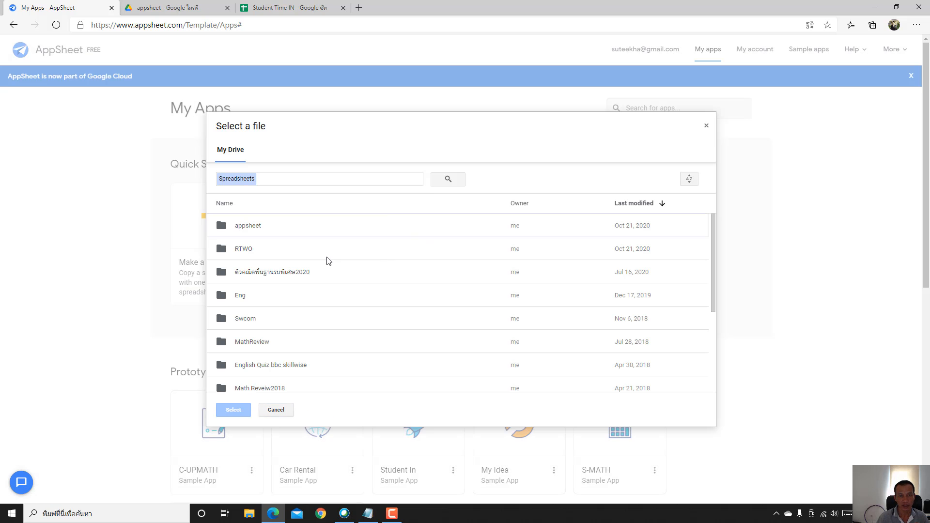
# - Select the Student Time IN spreadsheet in the appsheet folder as the app's data source
pyautogui.doubleClick(244, 230)
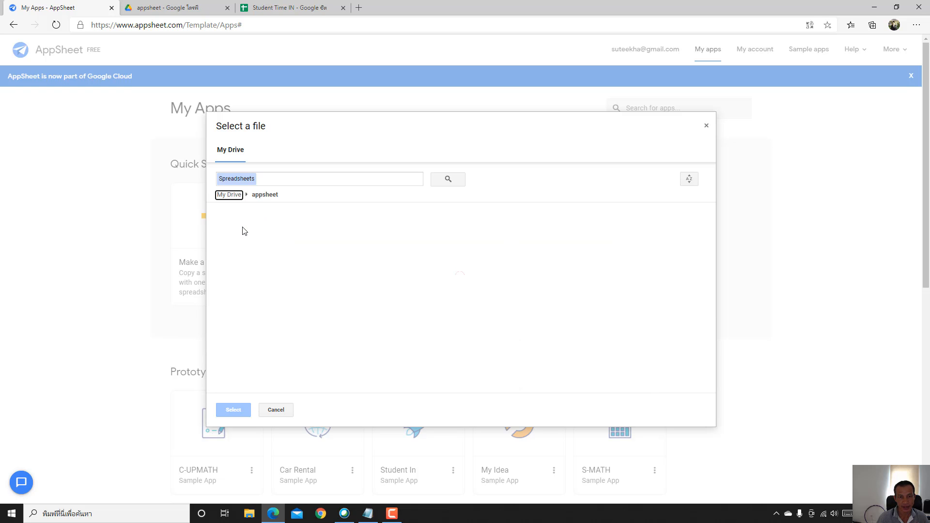
pyautogui.scroll(-1, 308, 253)
pyautogui.scroll(-5, 308, 253)
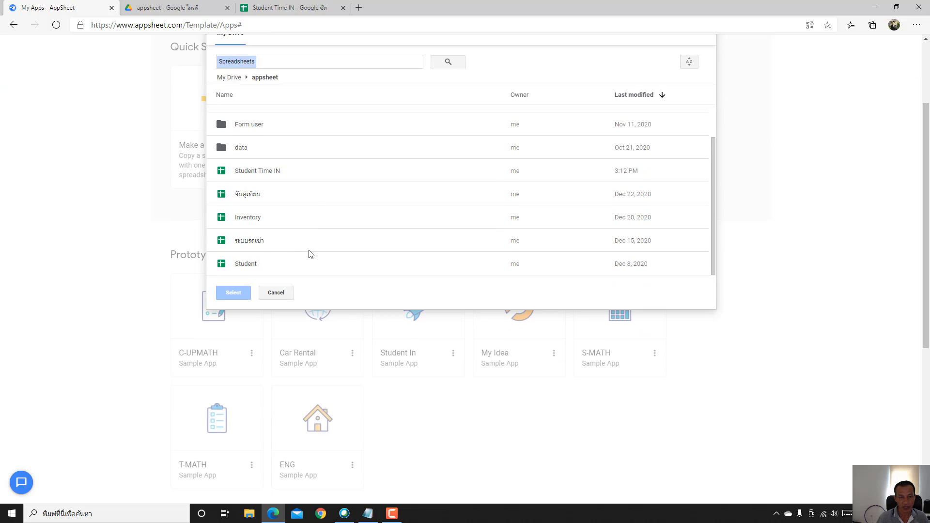
pyautogui.scroll(2, 336, 139)
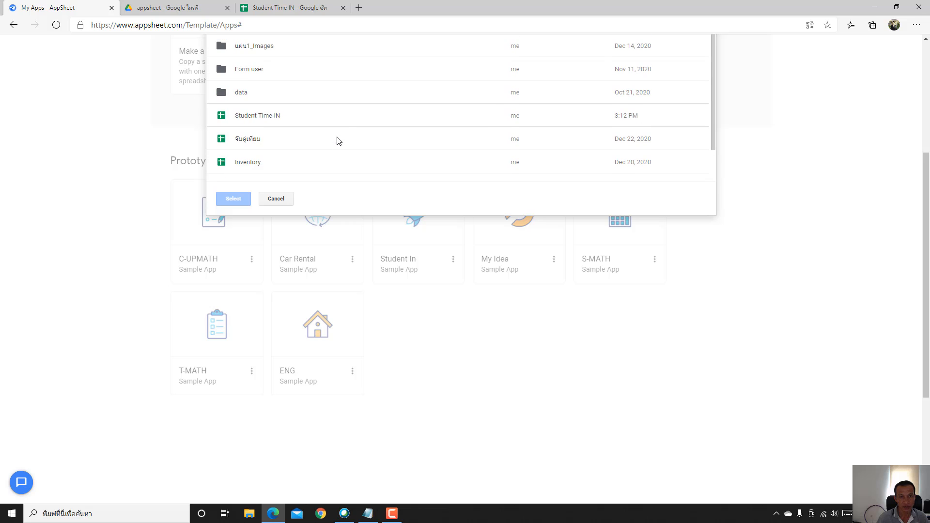
pyautogui.doubleClick(250, 117)
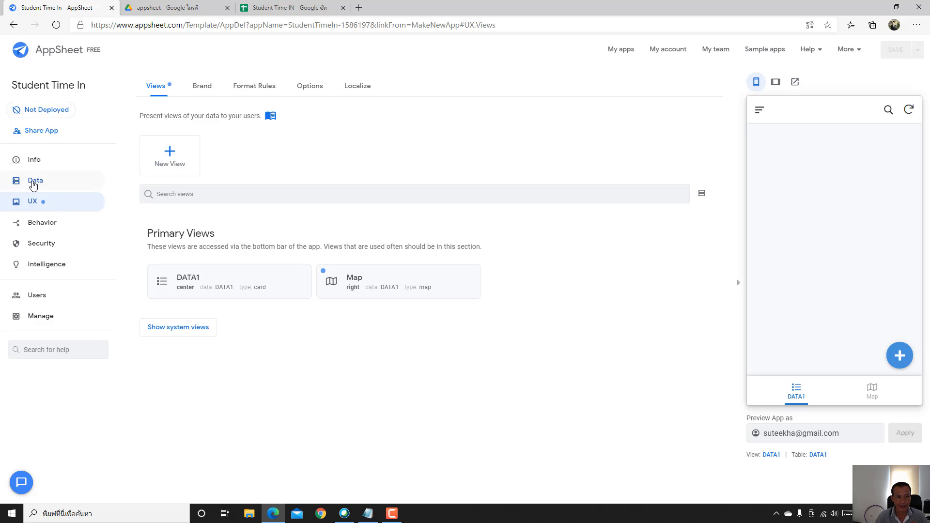
# - Open the DATA1 table under Data and view its columns and their types
pyautogui.click(33, 185)
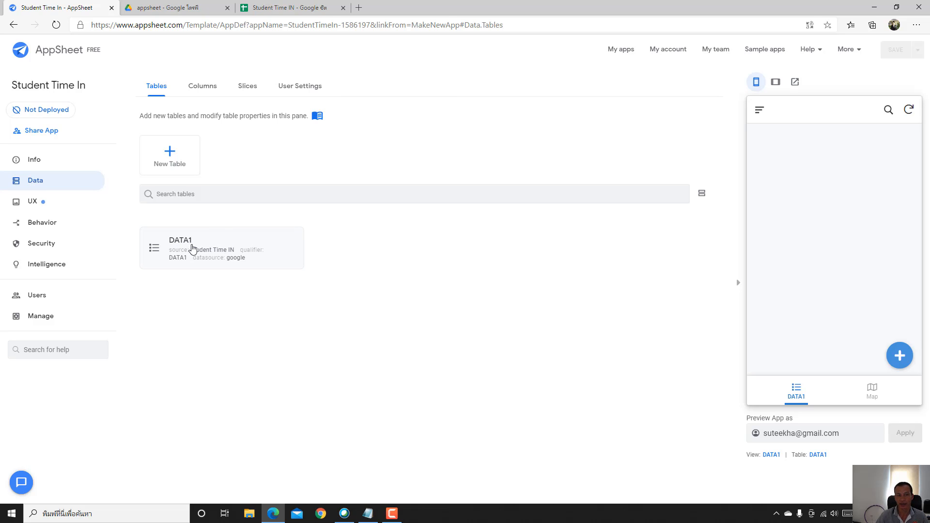
pyautogui.click(181, 245)
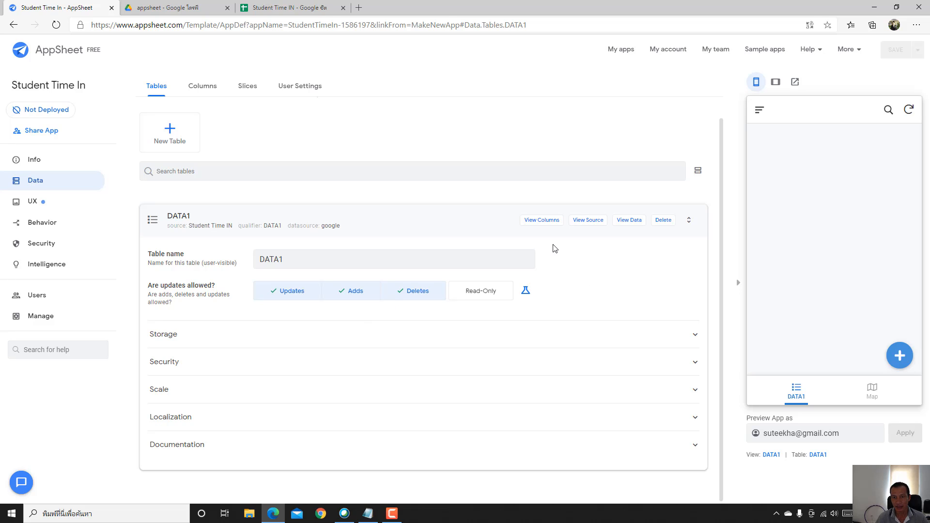
pyautogui.click(538, 221)
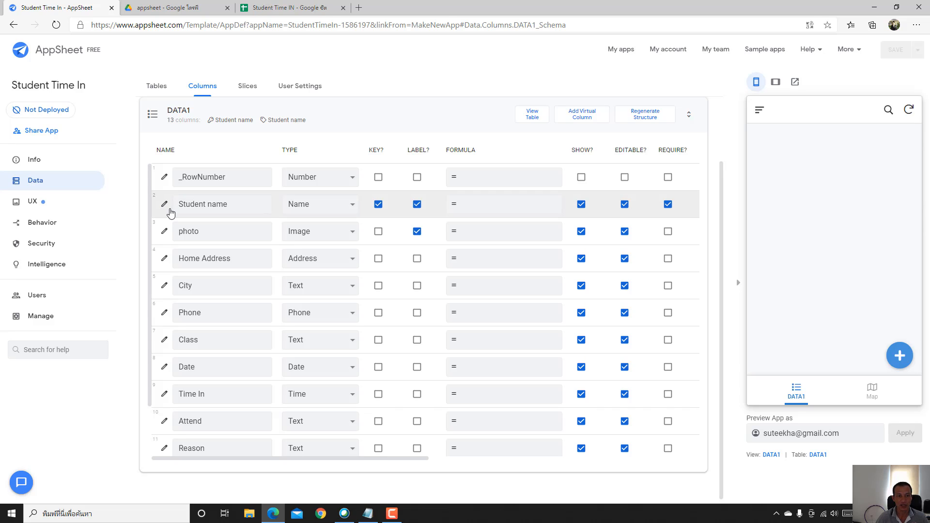
# - Set the Student name and Home Address column types to Text
pyautogui.click(326, 204)
pyautogui.scroll(-3, 329, 350)
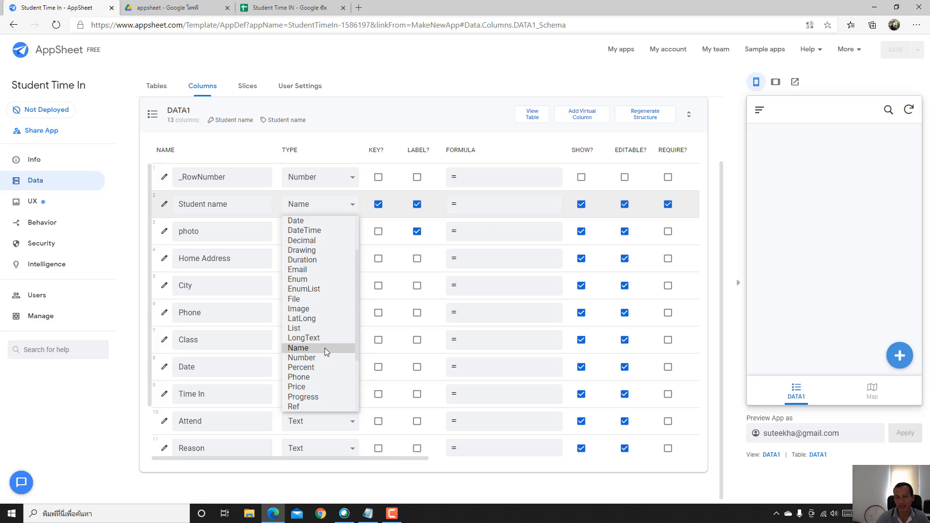
pyautogui.scroll(-2, 325, 348)
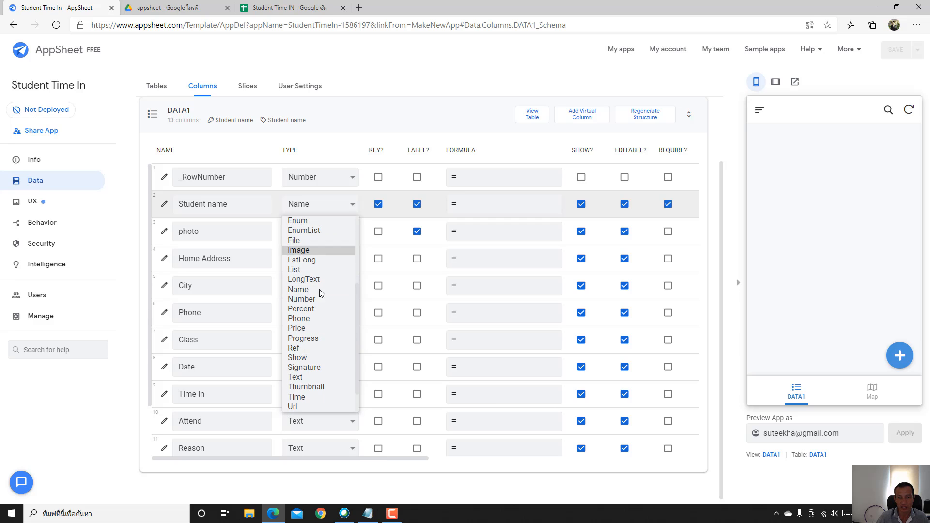
pyautogui.click(307, 380)
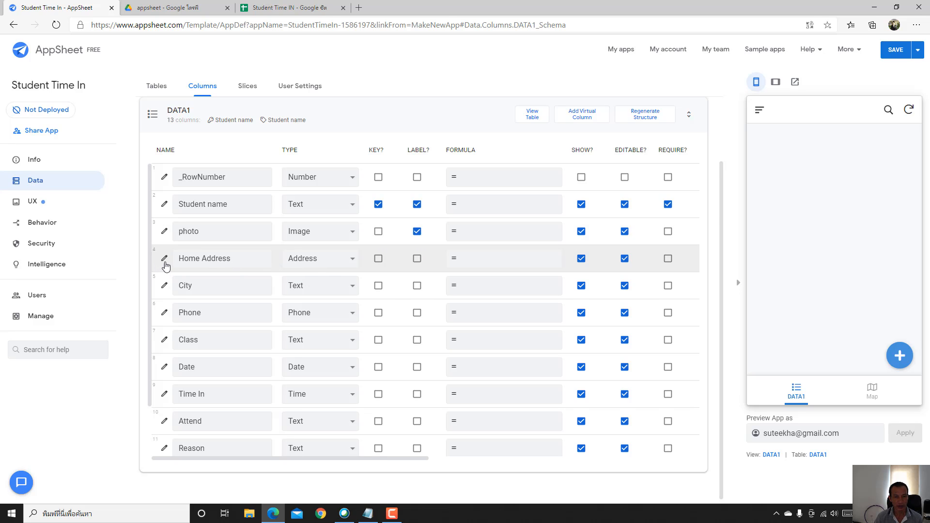
pyautogui.click(318, 260)
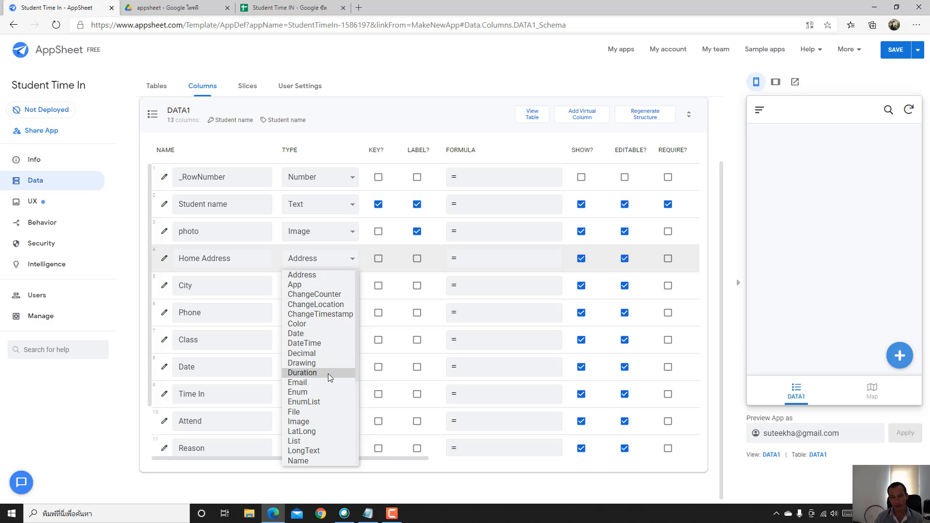
pyautogui.scroll(-5, 327, 374)
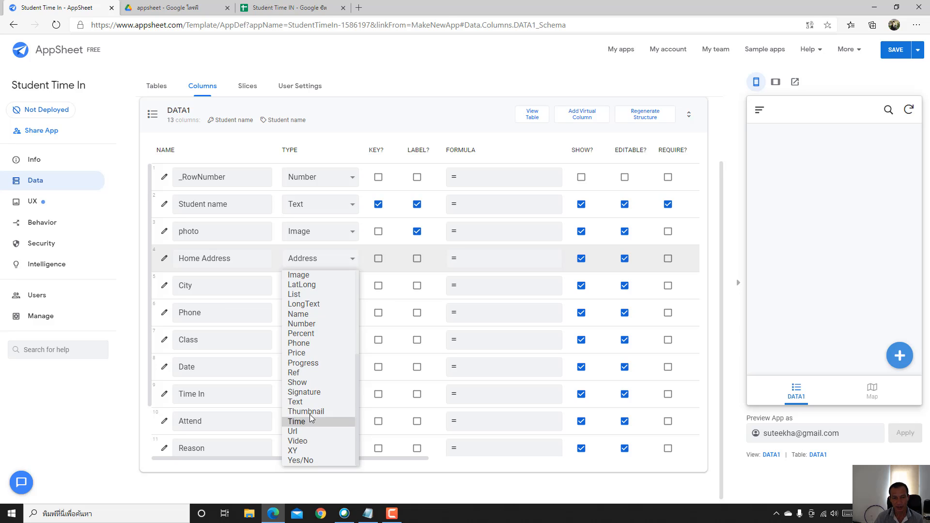
pyautogui.click(304, 403)
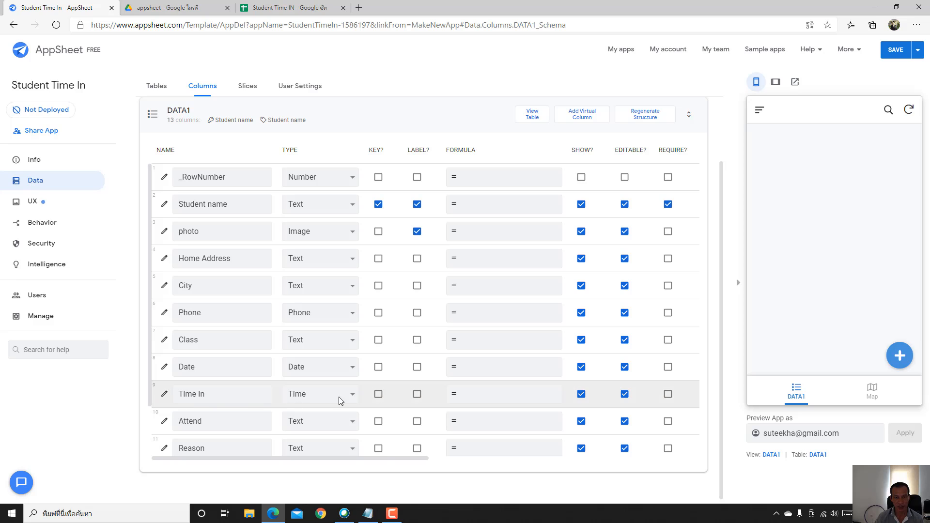
# - Make Attend a Yes/No column and Qrcode an Image column
pyautogui.scroll(-2, 337, 400)
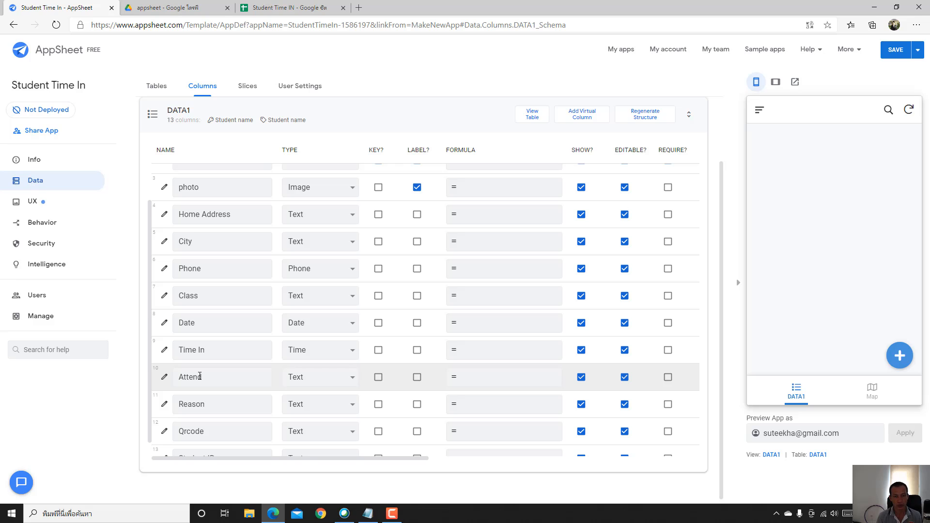
pyautogui.click(321, 380)
pyautogui.scroll(-2, 327, 286)
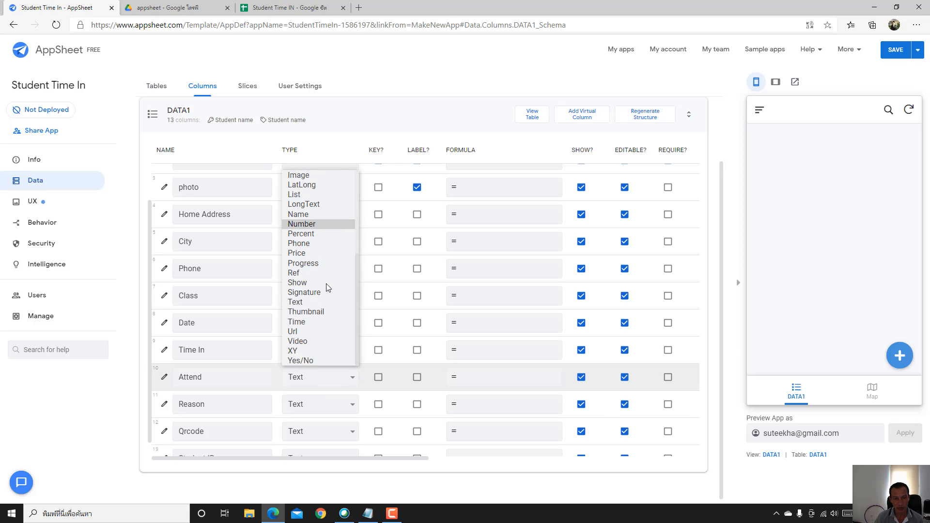
pyautogui.click(313, 360)
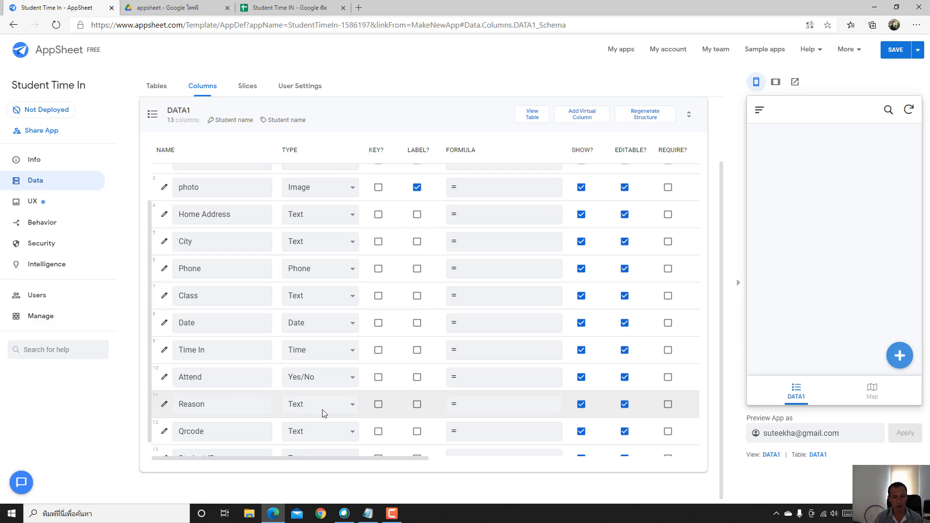
pyautogui.scroll(-1, 266, 401)
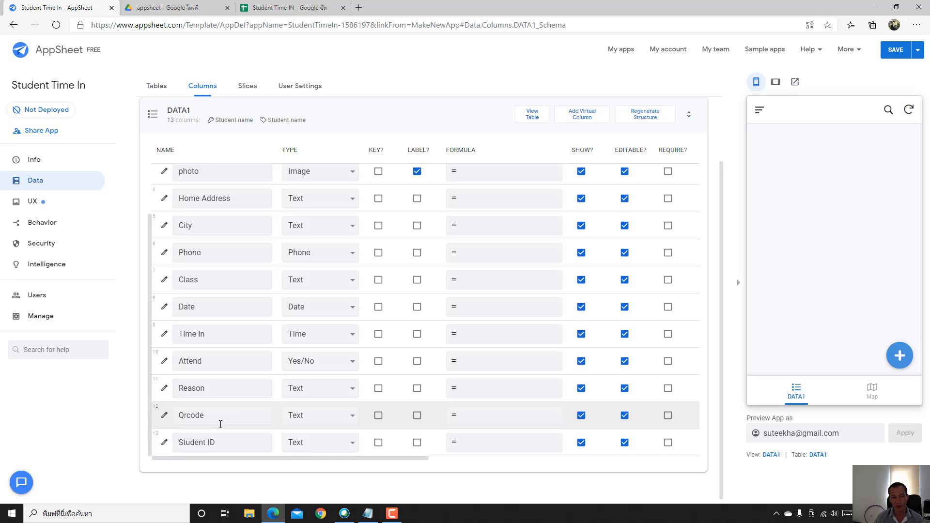
pyautogui.click(345, 417)
pyautogui.scroll(-2, 334, 303)
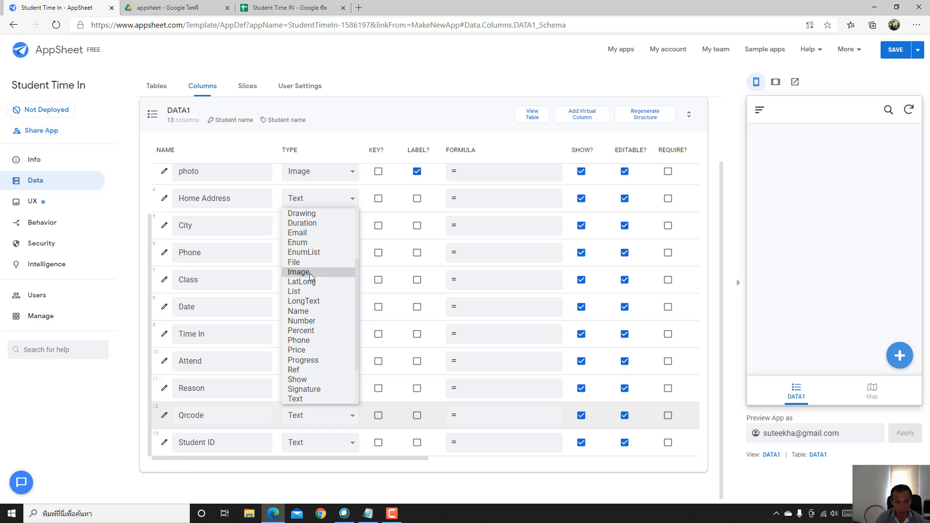
pyautogui.click(303, 272)
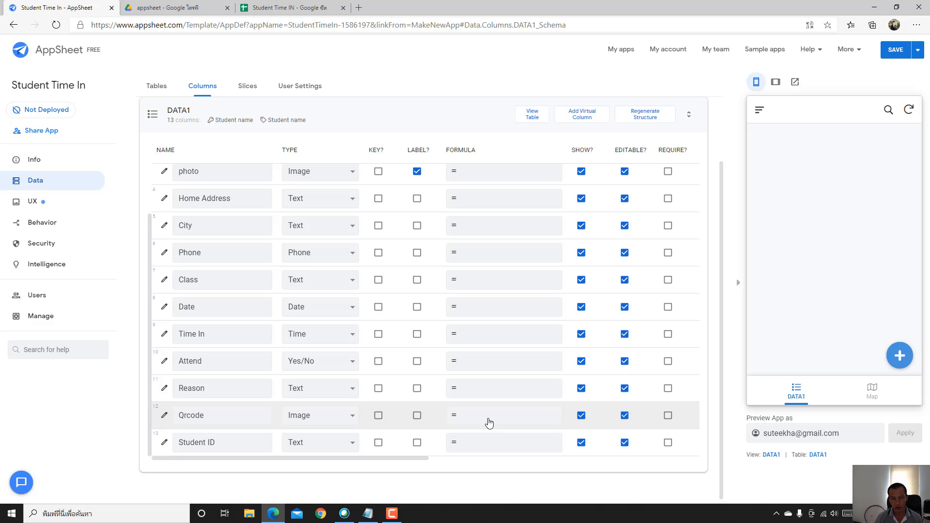
# - Copy the full barcode.tec-it.com URL formula from Notepad, then minimize Notepad
pyautogui.click(369, 516)
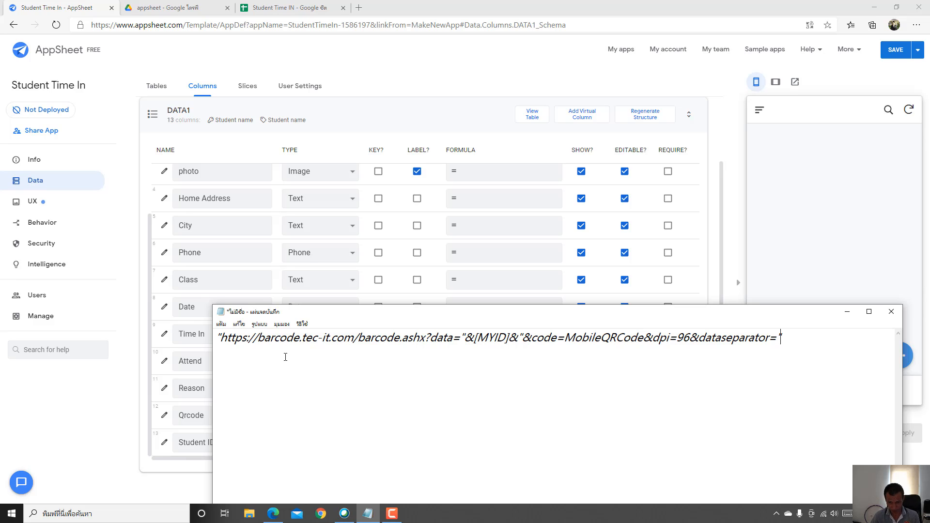
pyautogui.moveTo(795, 337); pyautogui.dragTo(379, 360)
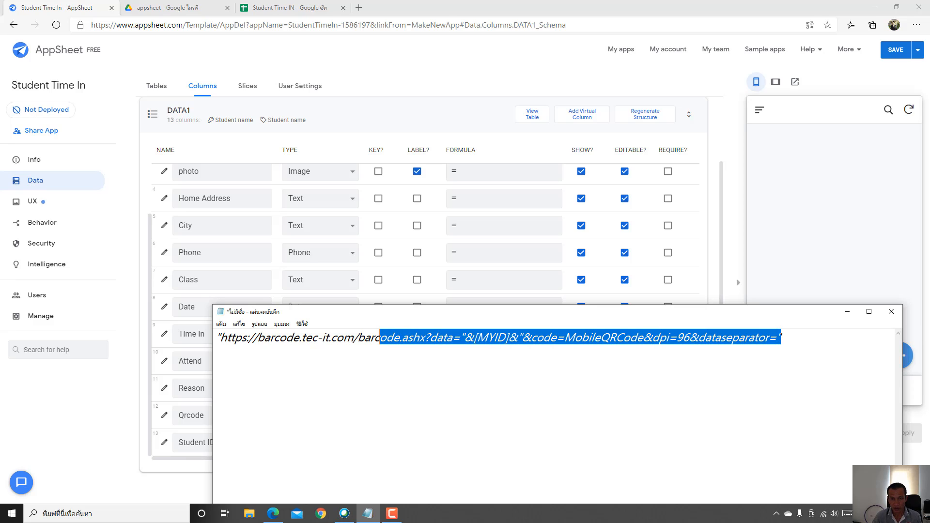
pyautogui.click(430, 400)
pyautogui.moveTo(782, 337); pyautogui.dragTo(216, 329)
pyautogui.hotkey('ctrl', 'c')
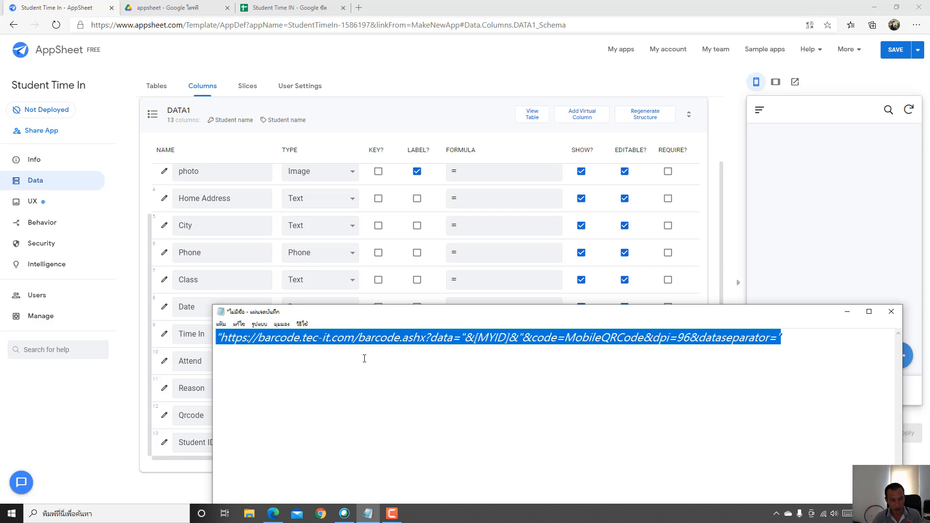
pyautogui.click(847, 311)
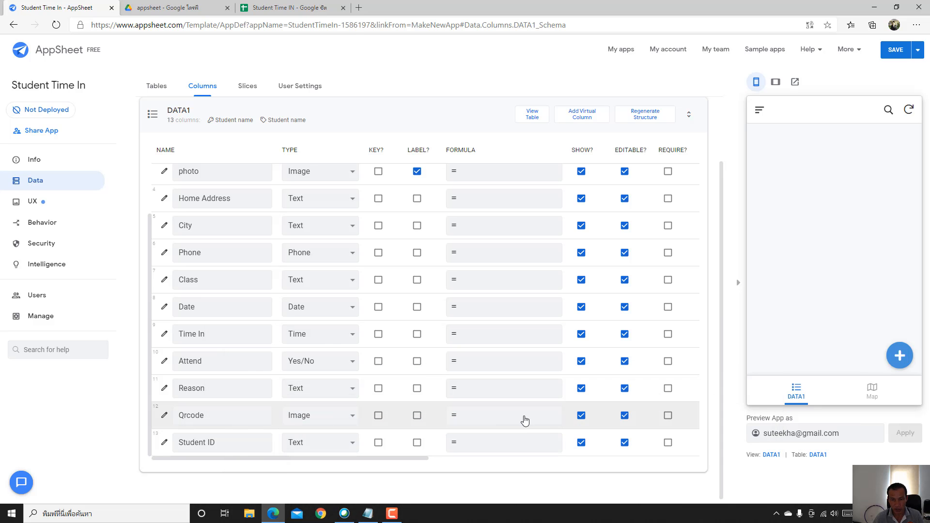
# - Paste the barcode URL as Qrcode's formula, replace [MYID] with [Student ID], and save
pyautogui.click(502, 418)
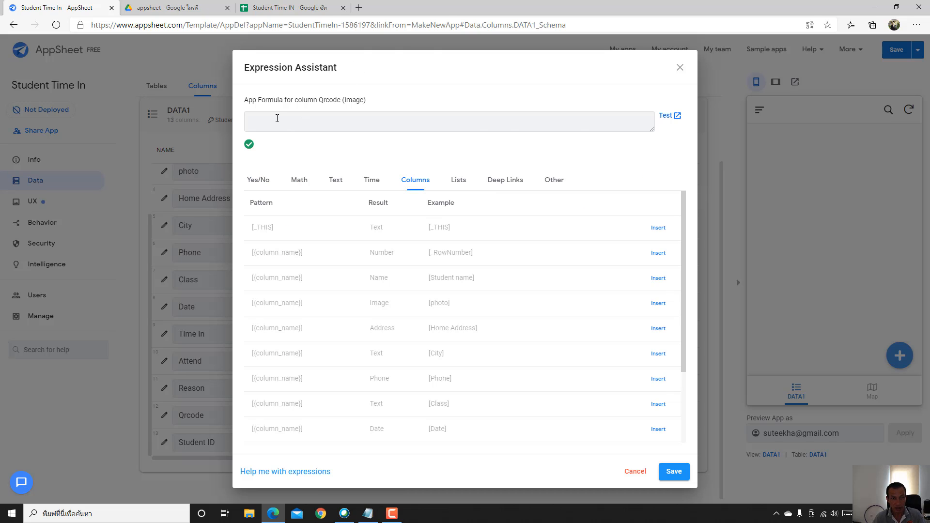
pyautogui.hotkey('ctrl', 'v')
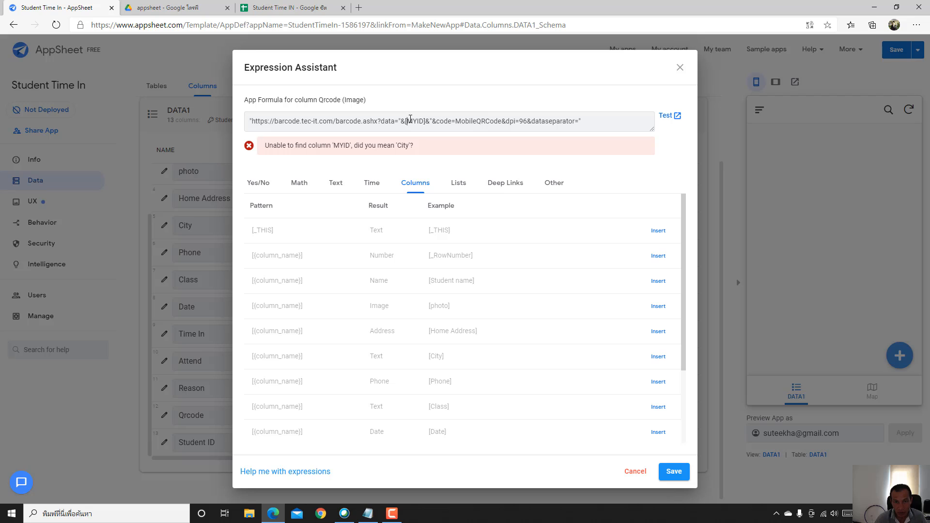
pyautogui.moveTo(410, 119); pyautogui.dragTo(422, 117)
pyautogui.write('S')
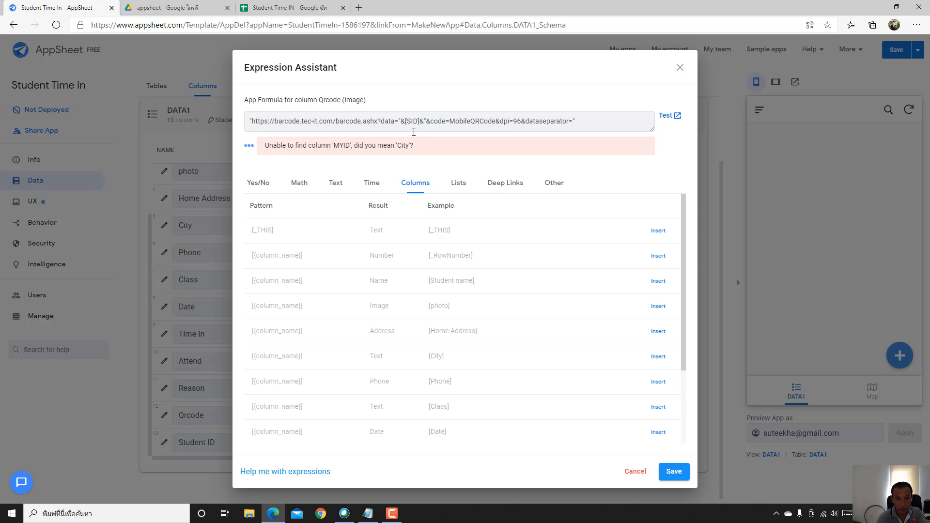
pyautogui.write('tudent')
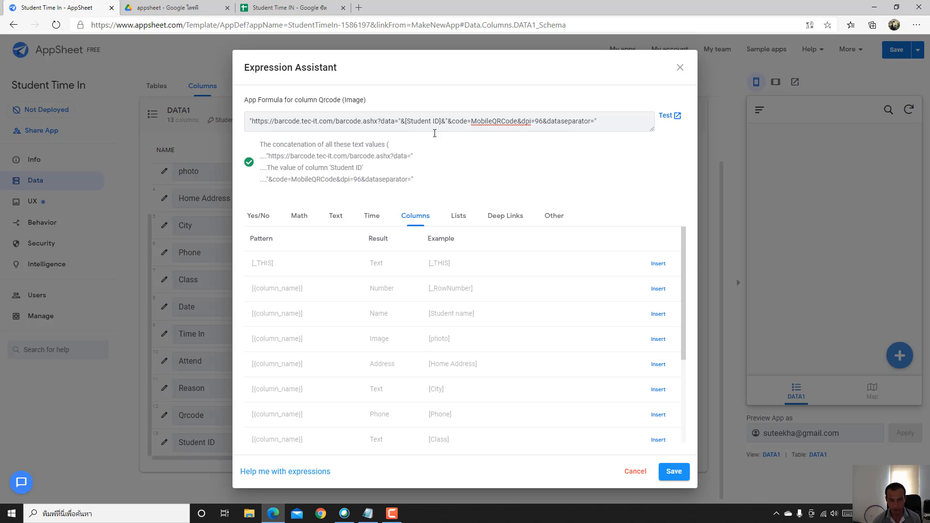
pyautogui.click(673, 477)
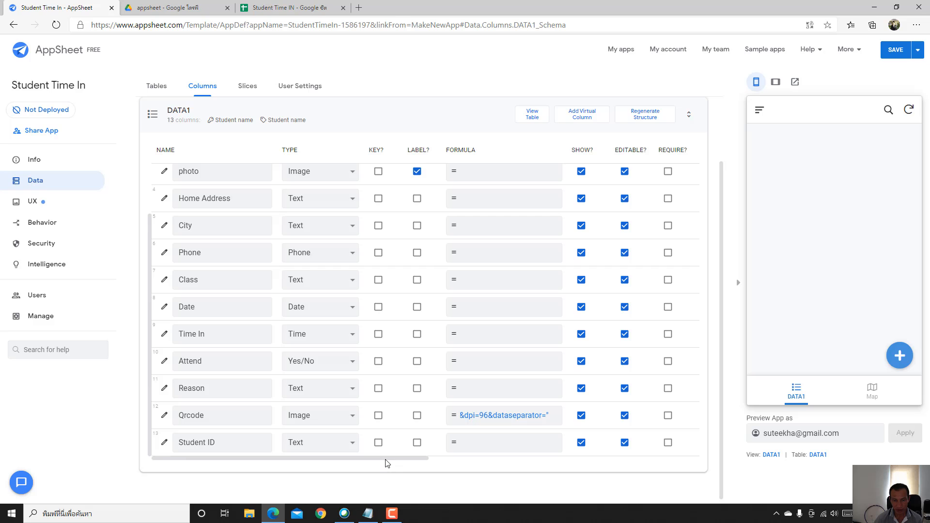
# - Set Student ID's initial value to UNIQUEID(), correcting the UNIQUEDID typo, and save it
pyautogui.hscroll(2, 412, 466)
pyautogui.hscroll(5, 412, 466)
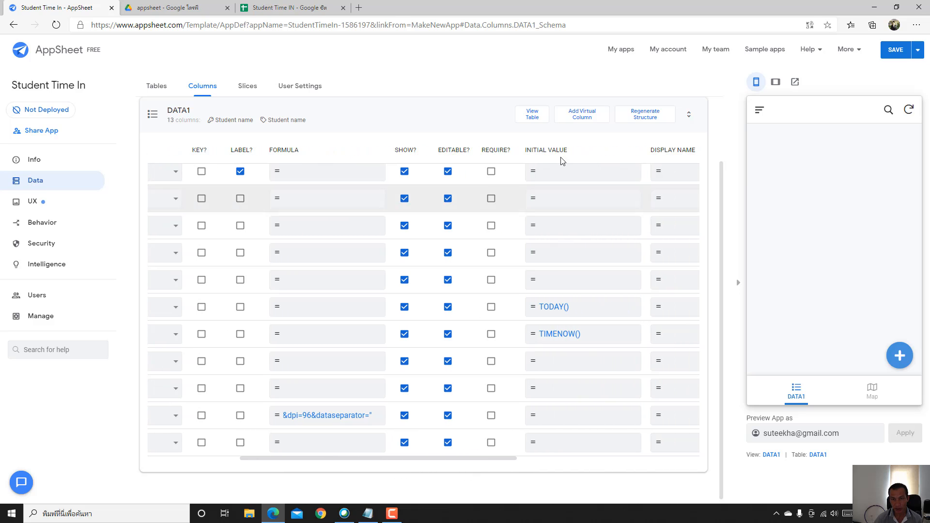
pyautogui.click(582, 446)
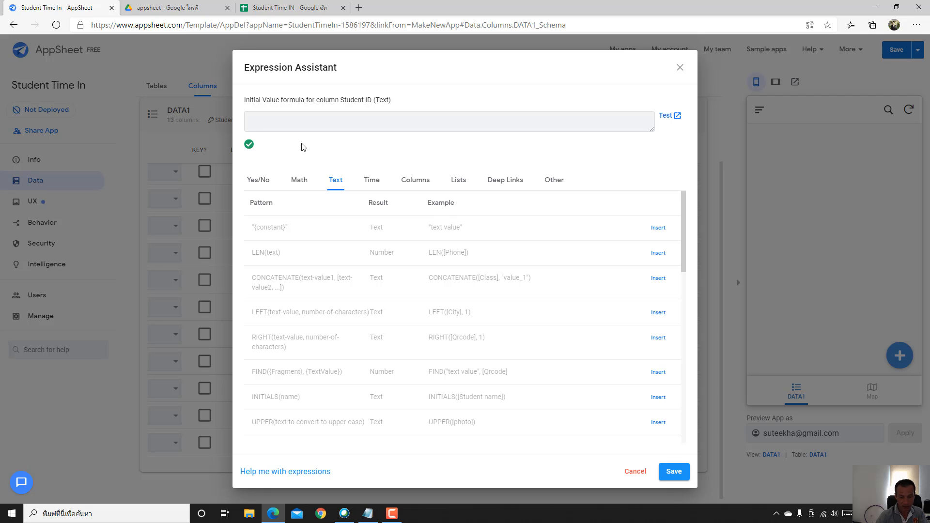
pyautogui.write('UNIQUEDID(')
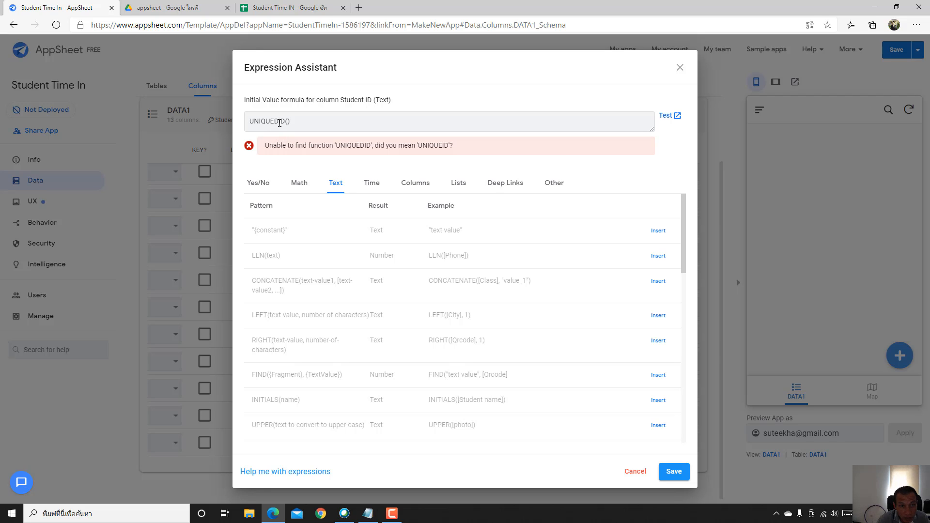
pyautogui.click(277, 121)
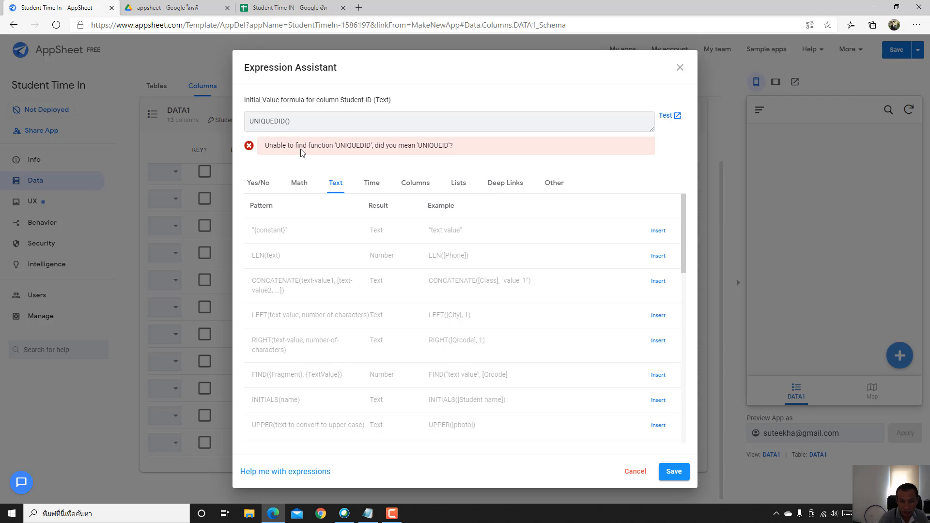
pyautogui.press('Delete')
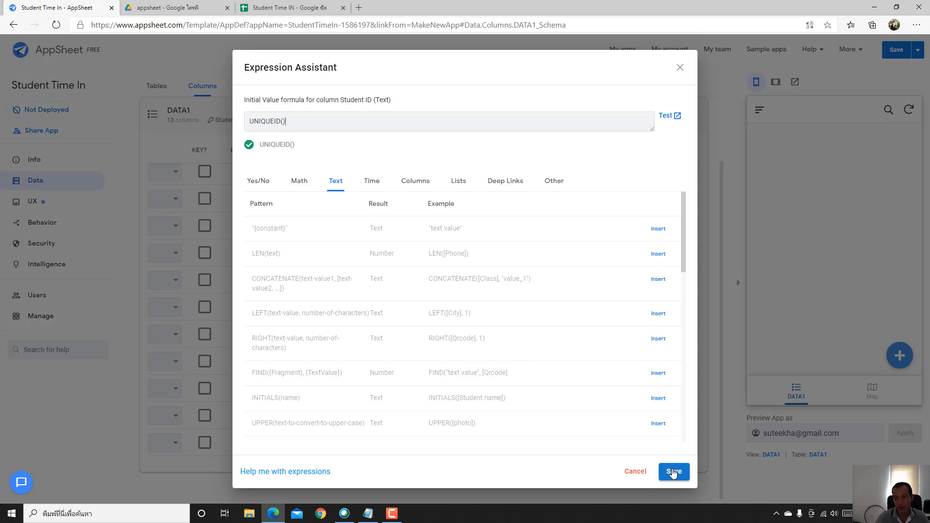
pyautogui.click(674, 472)
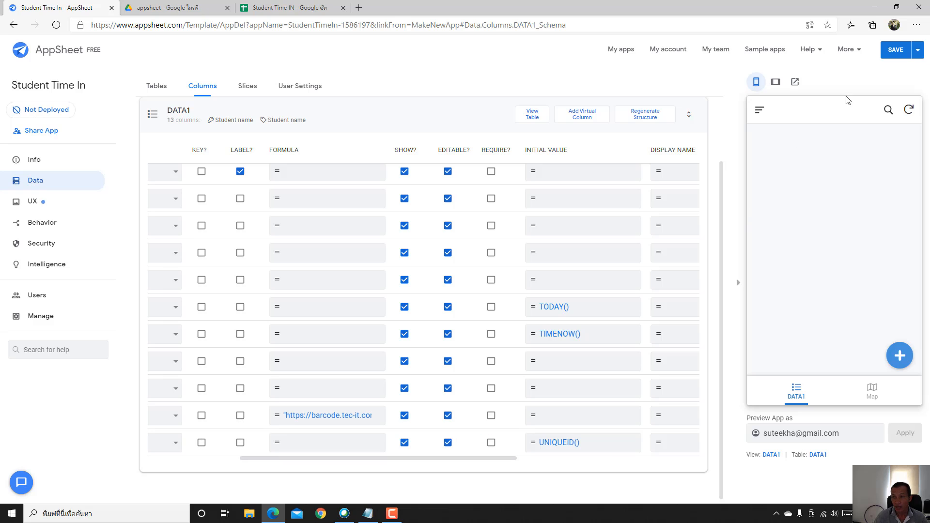
# - Save the app's pending changes
pyautogui.click(891, 53)
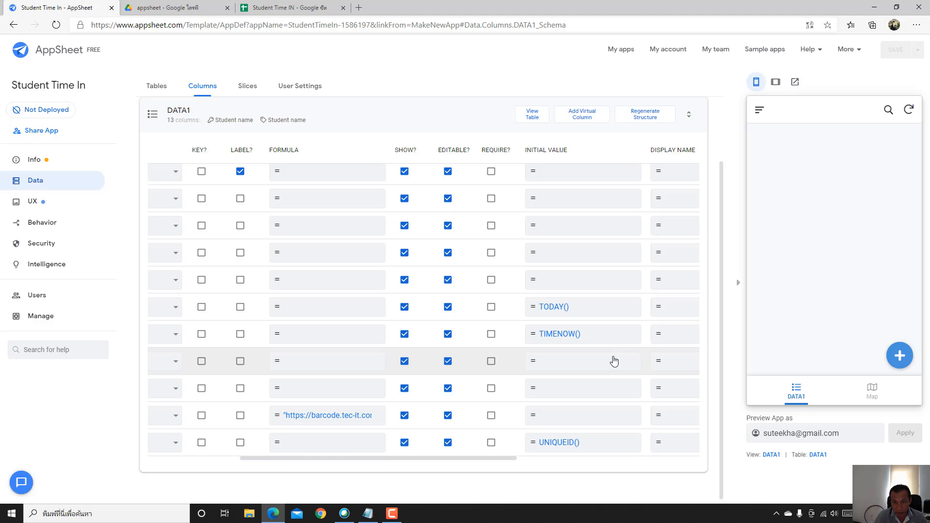
pyautogui.scroll(2, 477, 247)
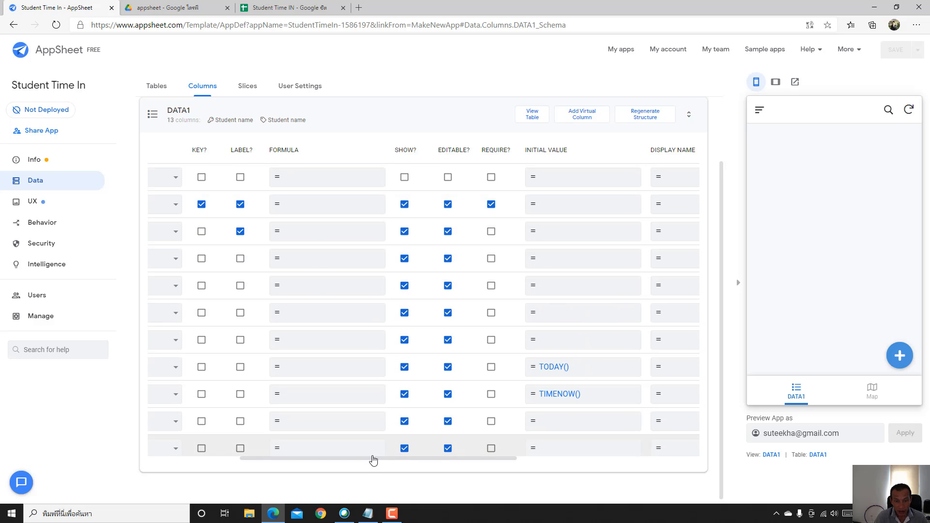
pyautogui.moveTo(373, 460); pyautogui.dragTo(234, 481)
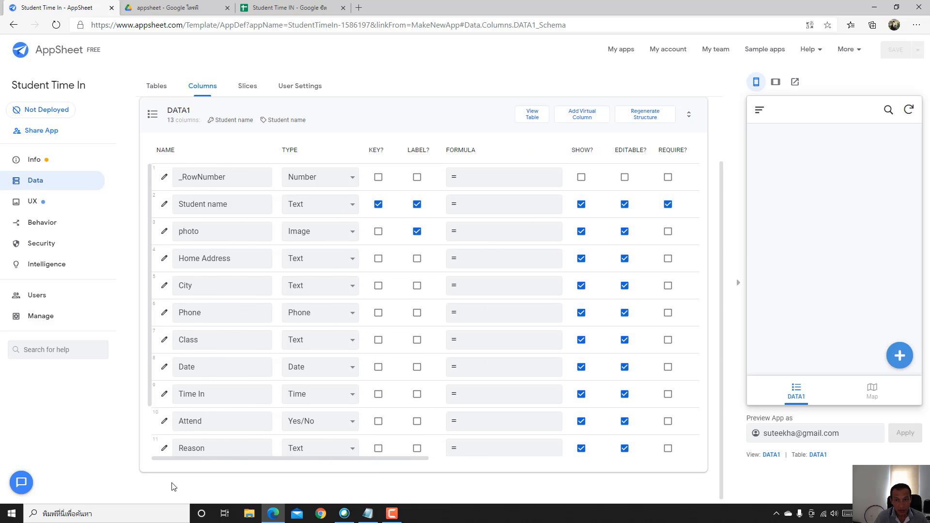
pyautogui.moveTo(173, 486); pyautogui.dragTo(323, 486)
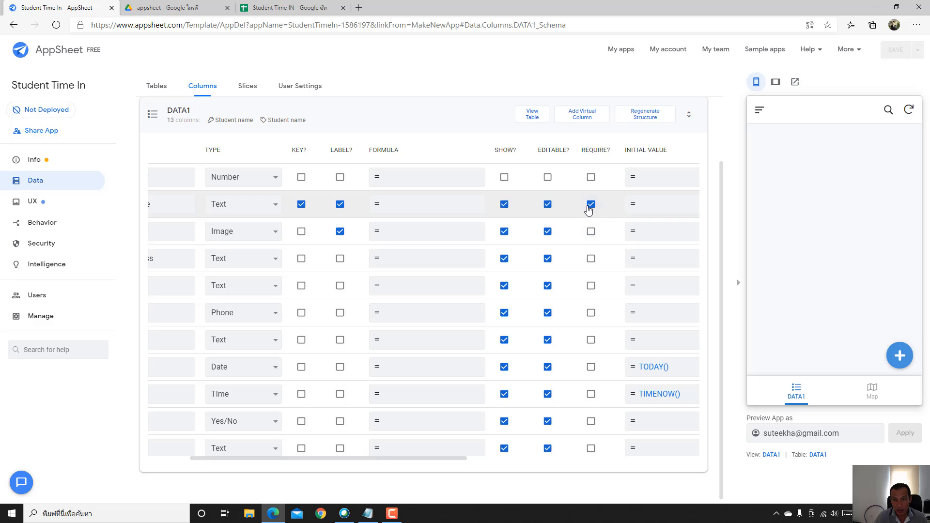
# - Mark every DATA1 column as required, from Photo through Attend, Reason, Qrcode and Student ID
pyautogui.click(591, 231)
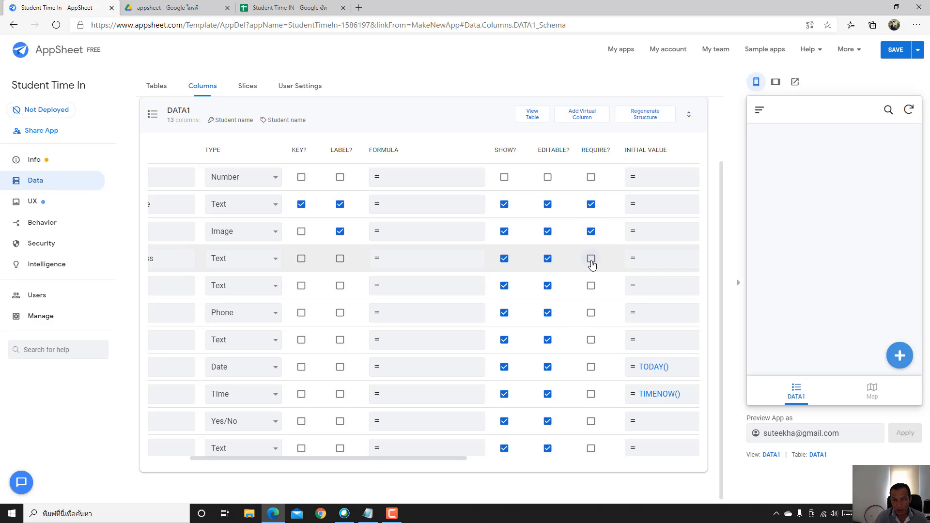
pyautogui.click(590, 258)
pyautogui.click(591, 285)
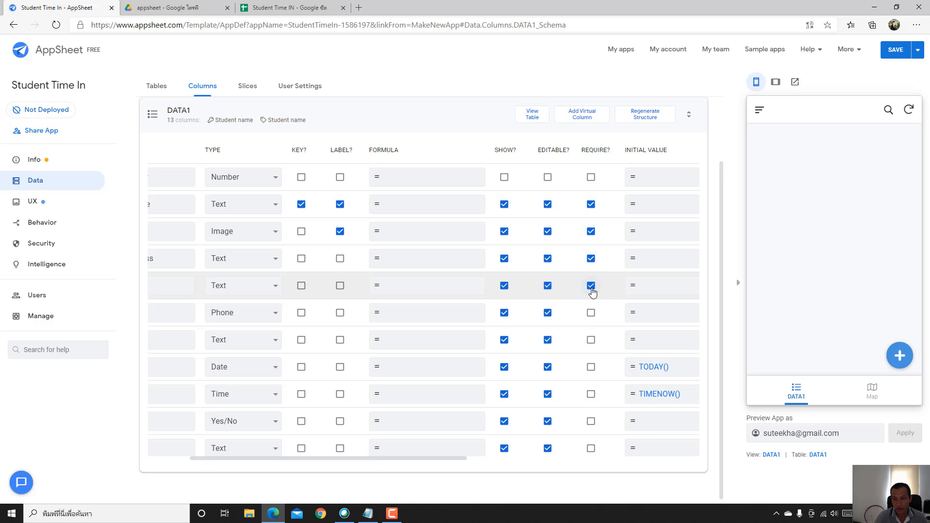
pyautogui.click(591, 312)
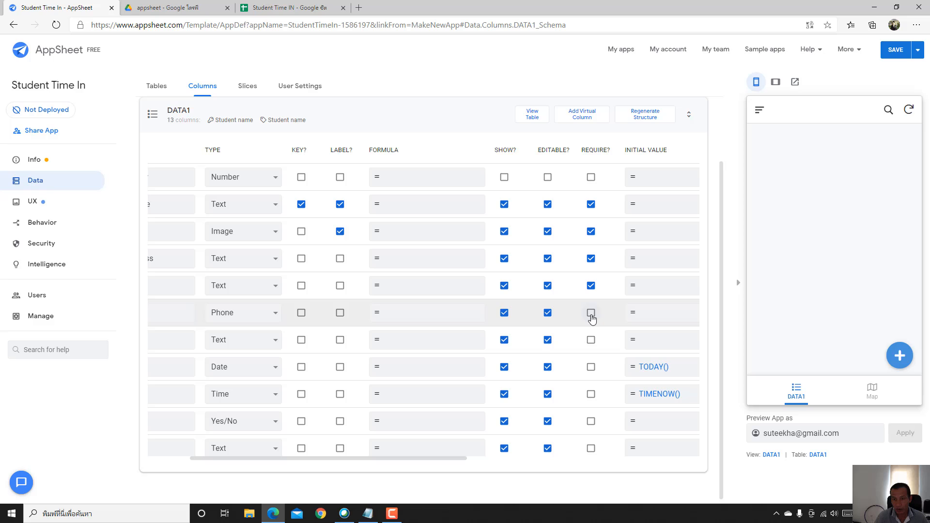
pyautogui.click(590, 340)
pyautogui.click(590, 367)
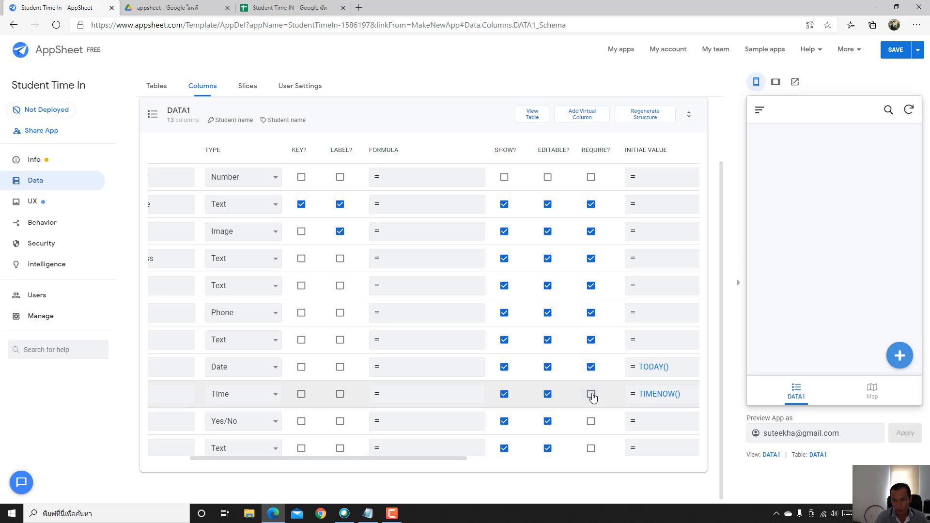
pyautogui.click(591, 393)
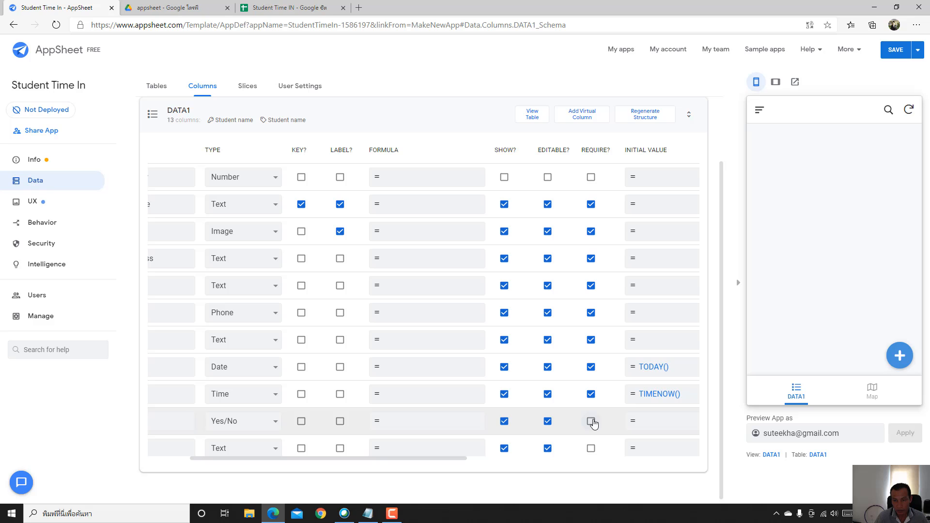
pyautogui.click(591, 421)
pyautogui.scroll(-2, 593, 421)
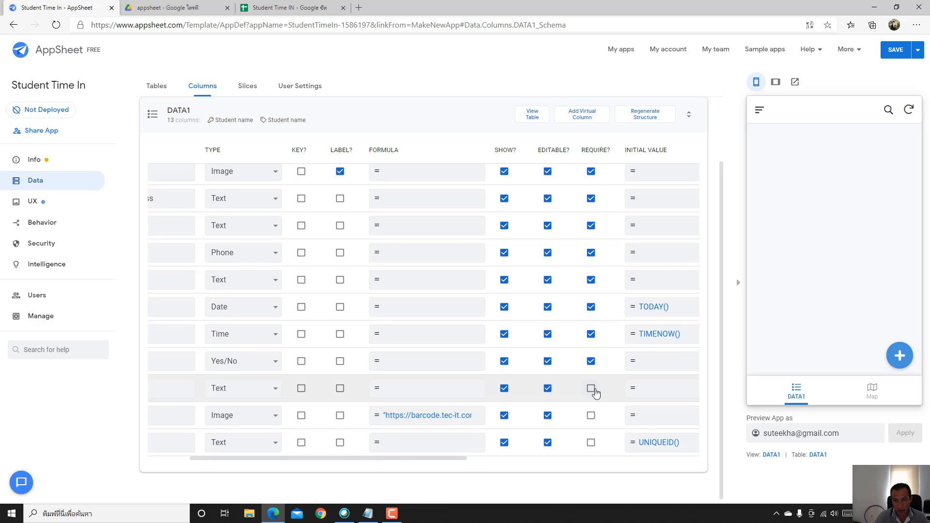
pyautogui.click(591, 388)
pyautogui.click(591, 416)
pyautogui.click(592, 443)
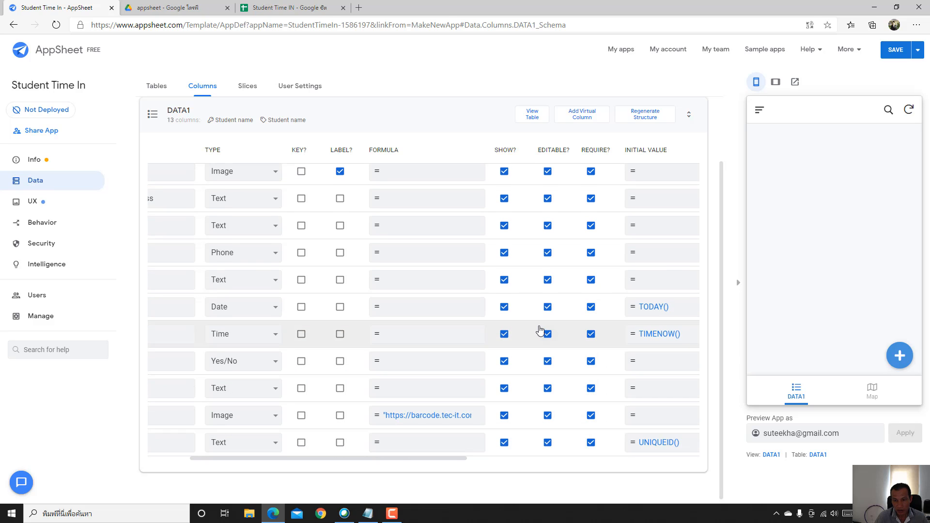
# - Make the Reason column optional again
pyautogui.scroll(-1, 540, 331)
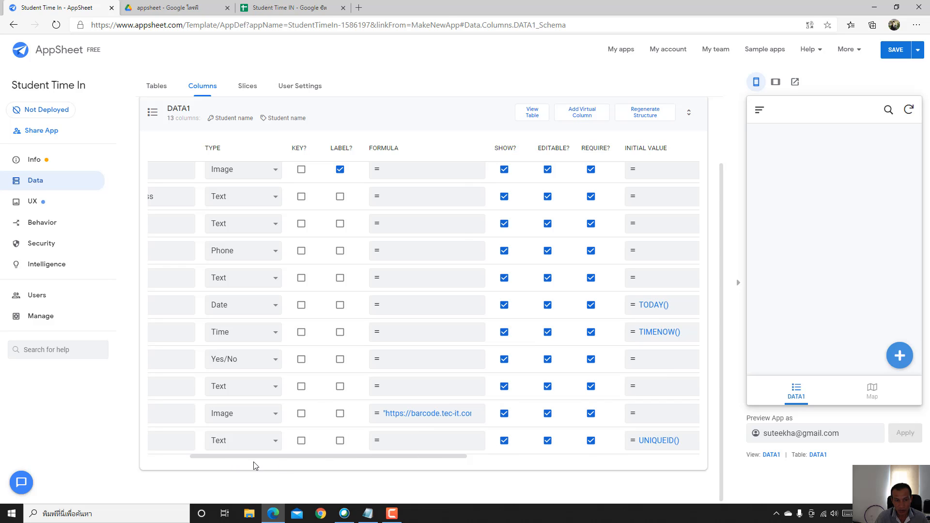
pyautogui.moveTo(235, 458); pyautogui.dragTo(167, 455)
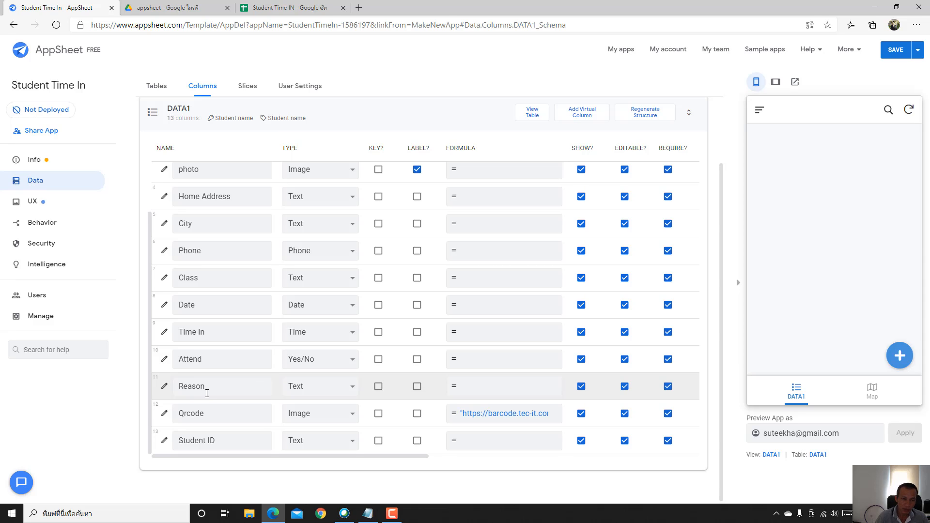
pyautogui.click(668, 387)
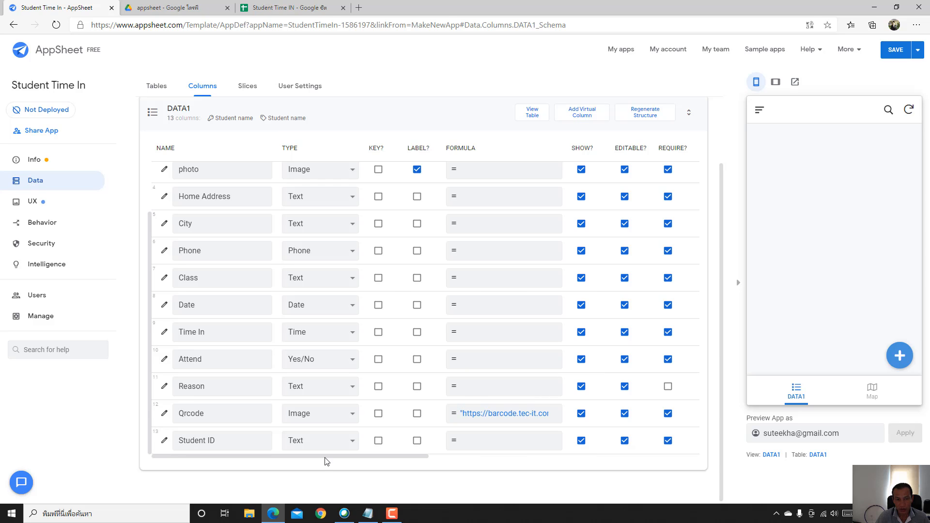
pyautogui.moveTo(326, 461); pyautogui.dragTo(384, 461)
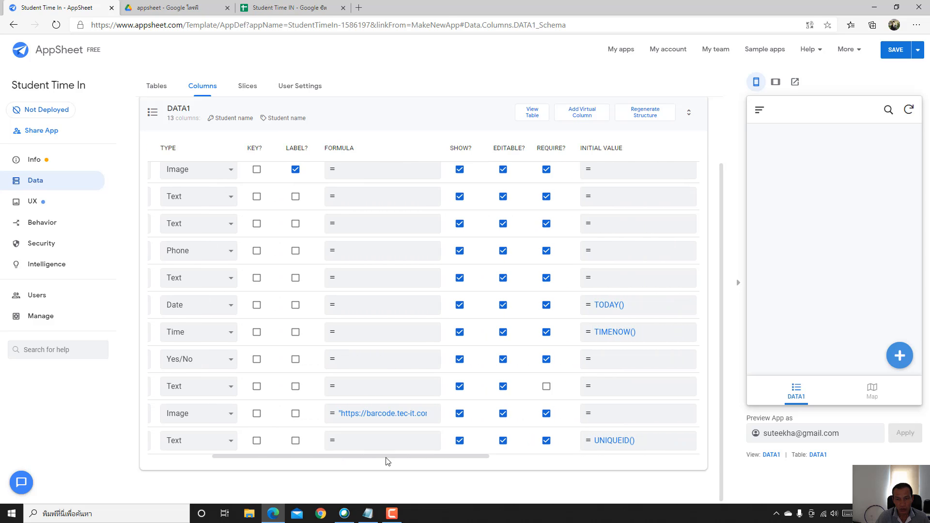
# - Enter TRUE as the Attend column's initial value and save it
pyautogui.click(615, 367)
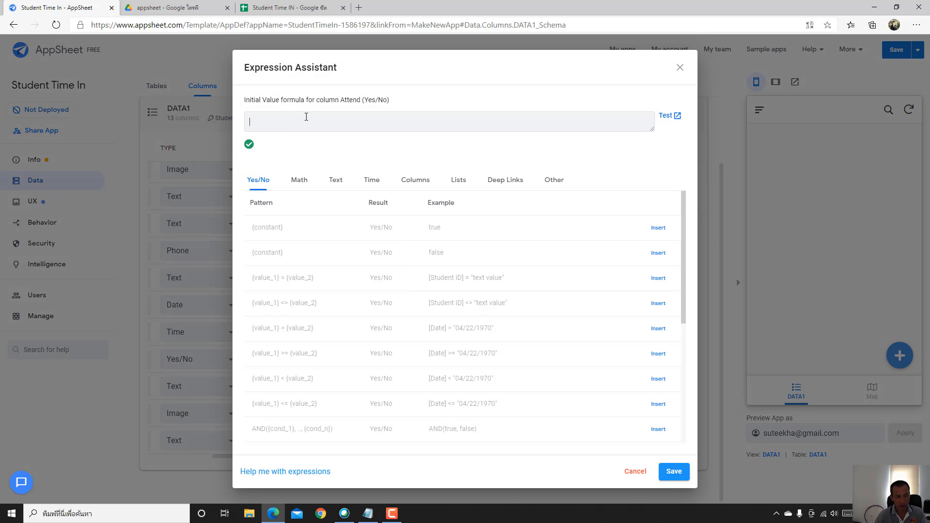
pyautogui.write('T')
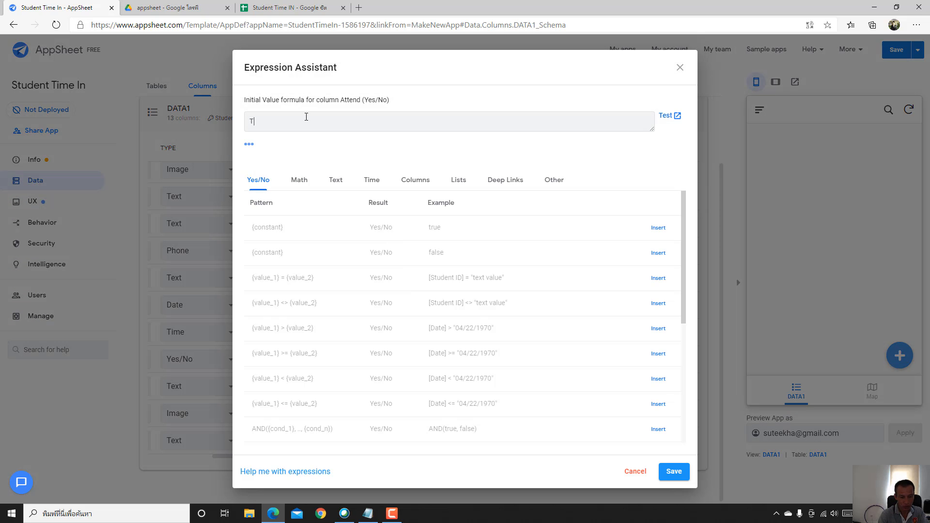
pyautogui.write('RUE')
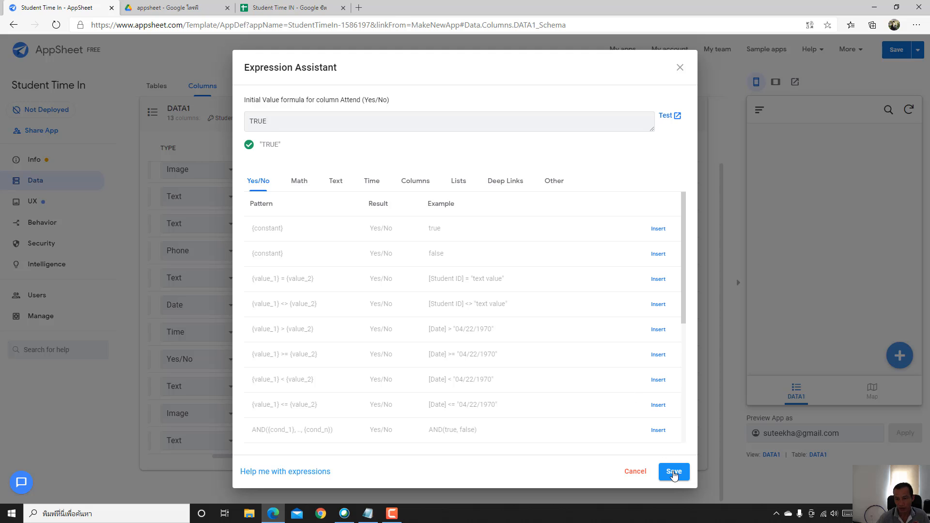
pyautogui.click(674, 472)
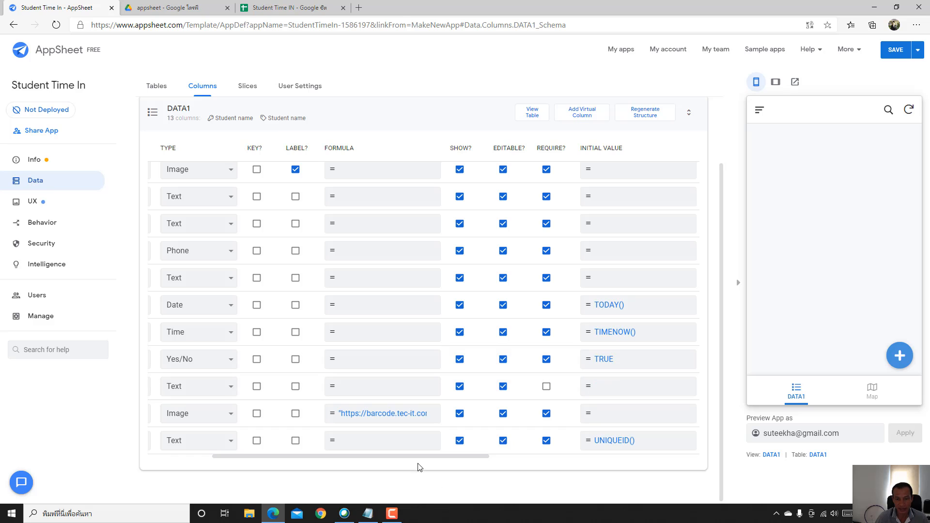
# - Save the column changes and go to the UX views page
pyautogui.moveTo(422, 458); pyautogui.dragTo(270, 461)
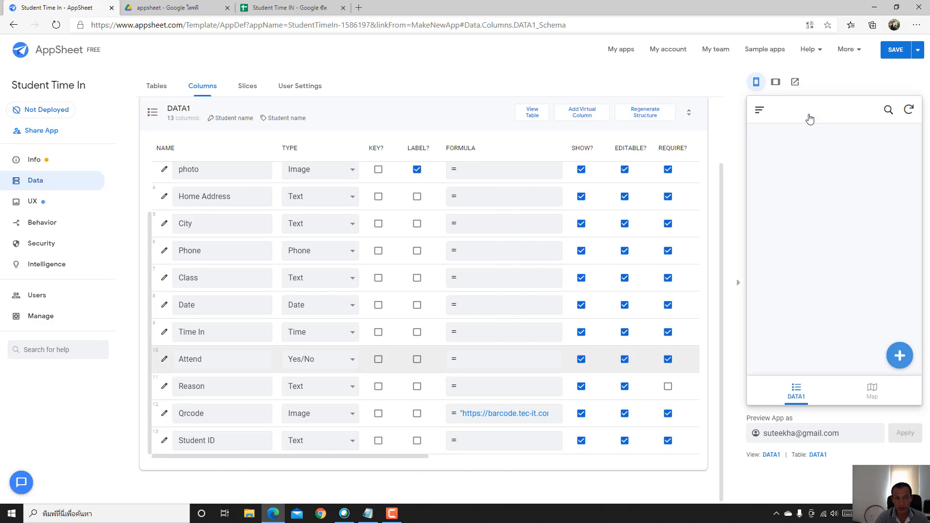
pyautogui.click(896, 49)
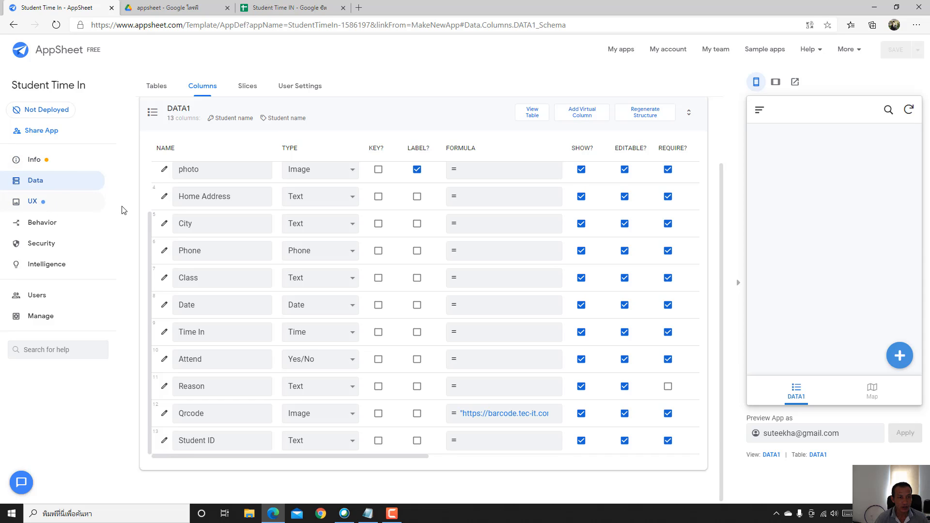
pyautogui.click(42, 206)
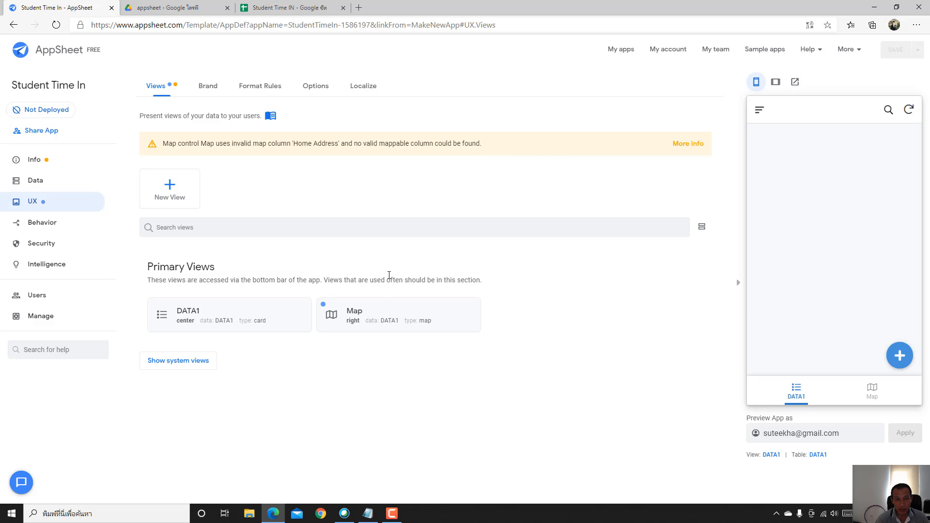
# - Delete the Map view after confirming, then open the DATA1 view card
pyautogui.click(395, 317)
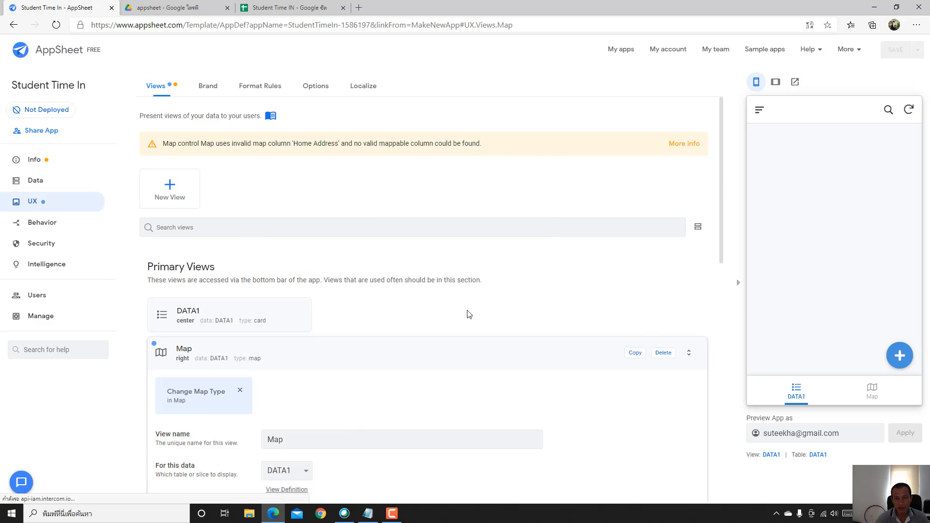
pyautogui.click(666, 113)
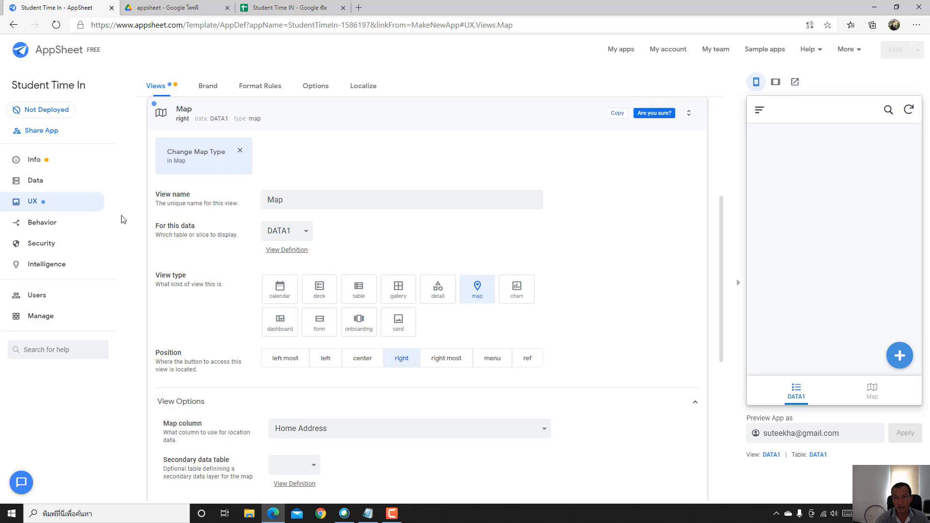
pyautogui.click(658, 114)
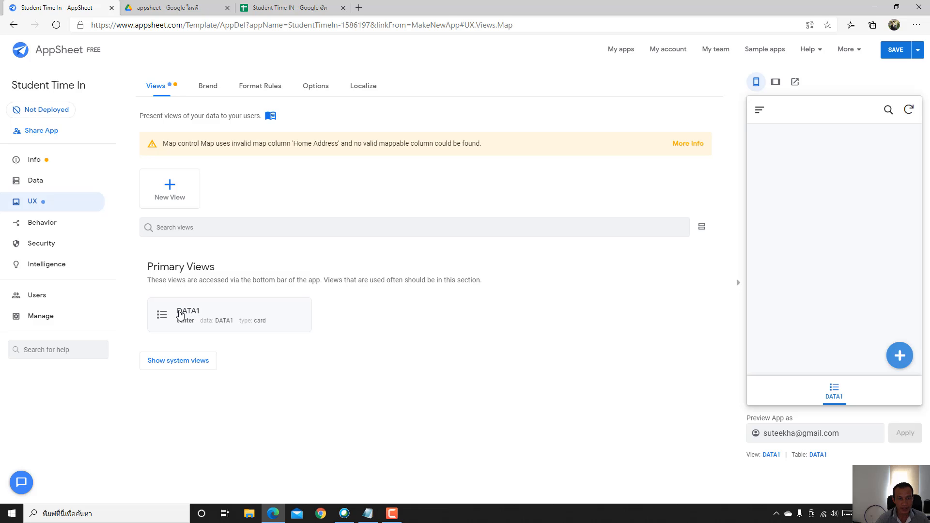
pyautogui.click(180, 314)
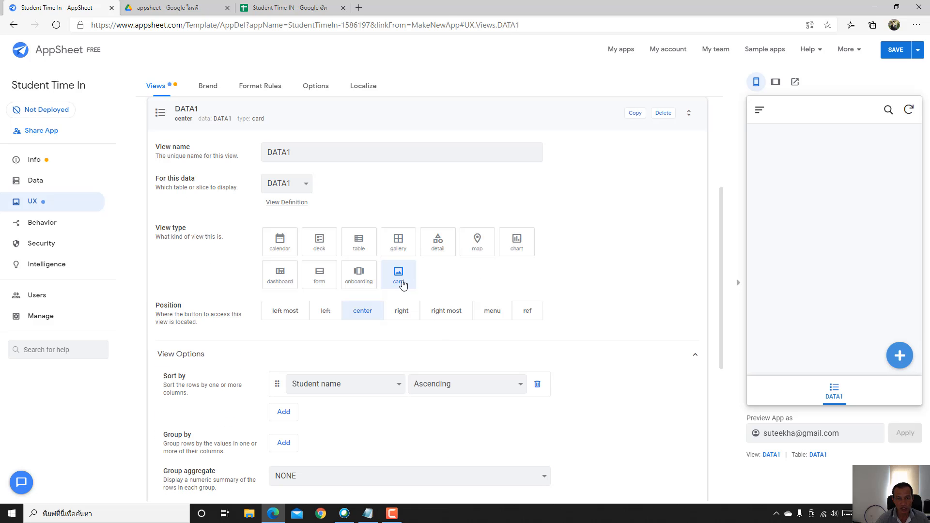
# - Change the DATA1 view type to form and look through its preview form
pyautogui.click(321, 280)
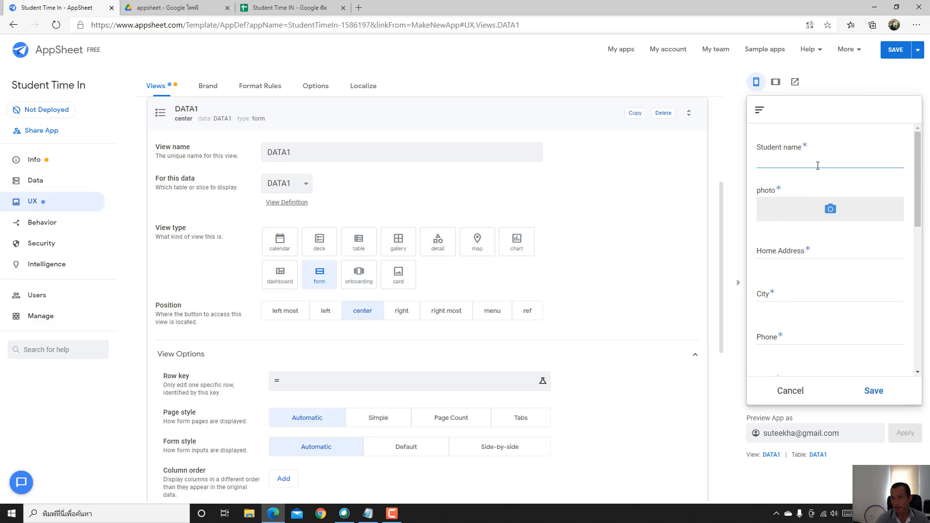
pyautogui.scroll(-10, 818, 165)
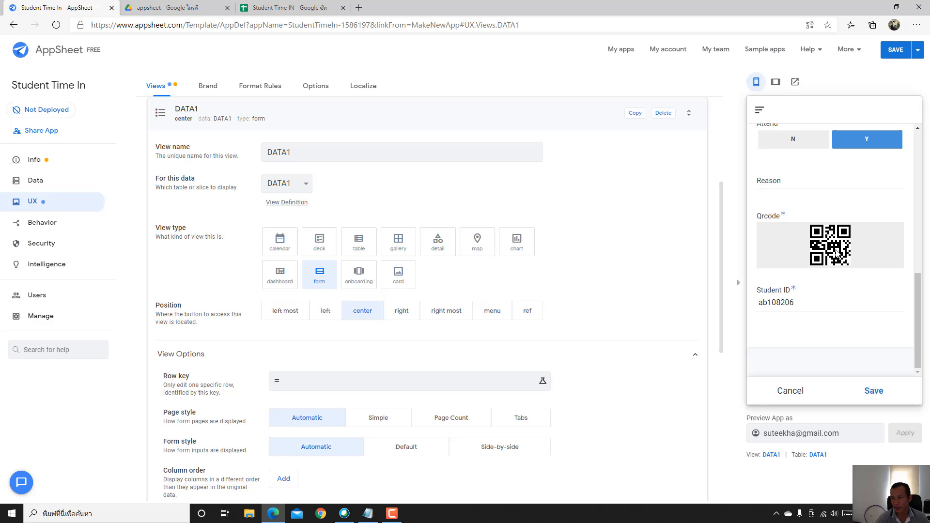
pyautogui.scroll(10, 847, 257)
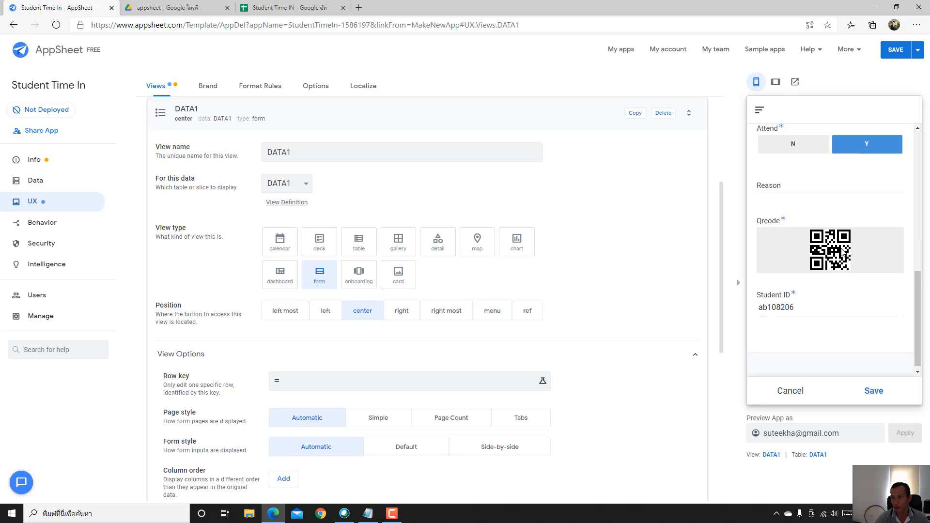
pyautogui.scroll(1, 823, 214)
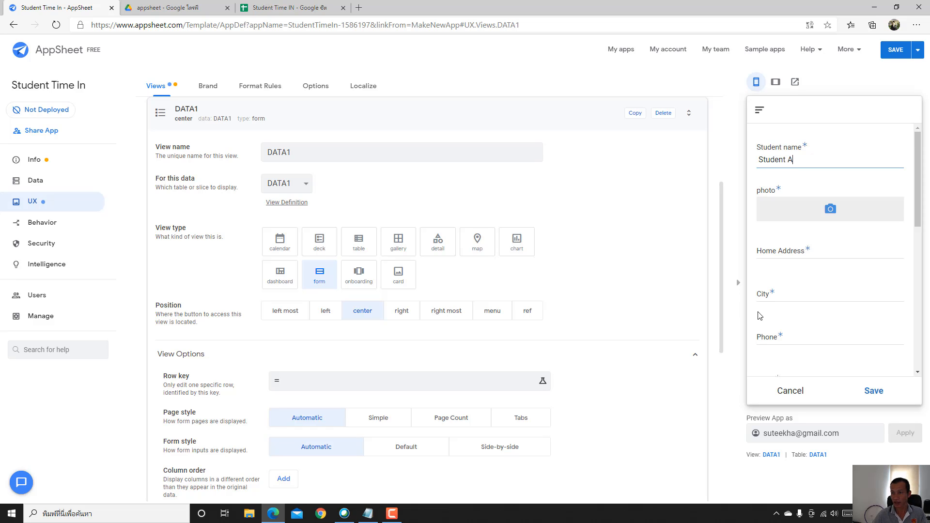
# - Attach a photo from Pictures, then replace it with the 'update' image
pyautogui.click(784, 221)
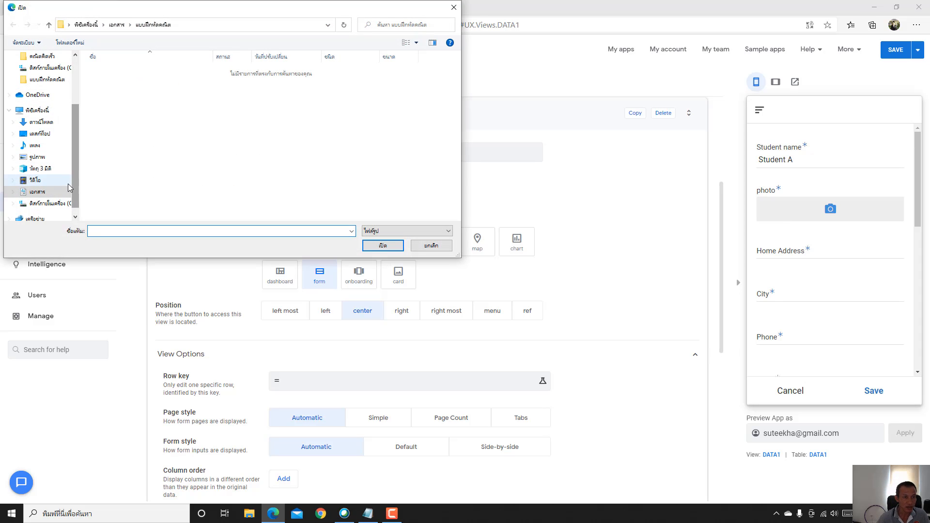
pyautogui.click(39, 156)
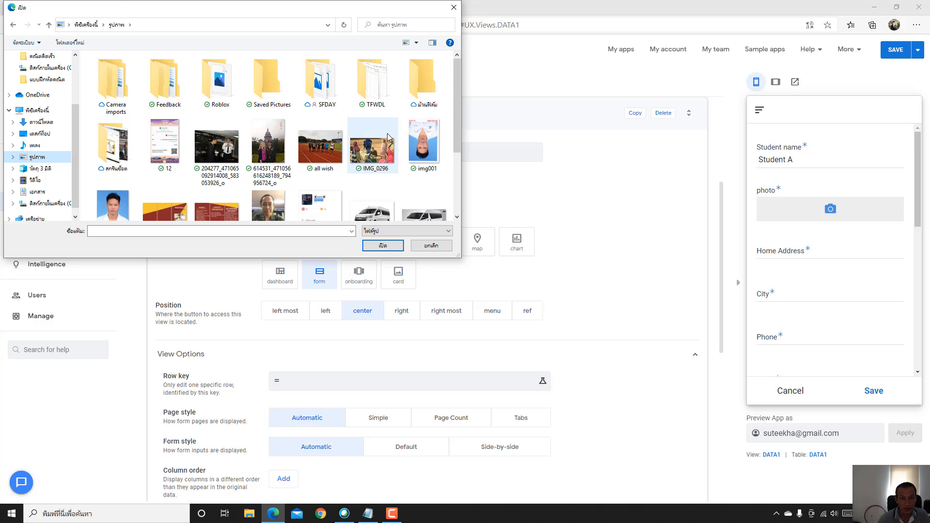
pyautogui.scroll(-2, 387, 133)
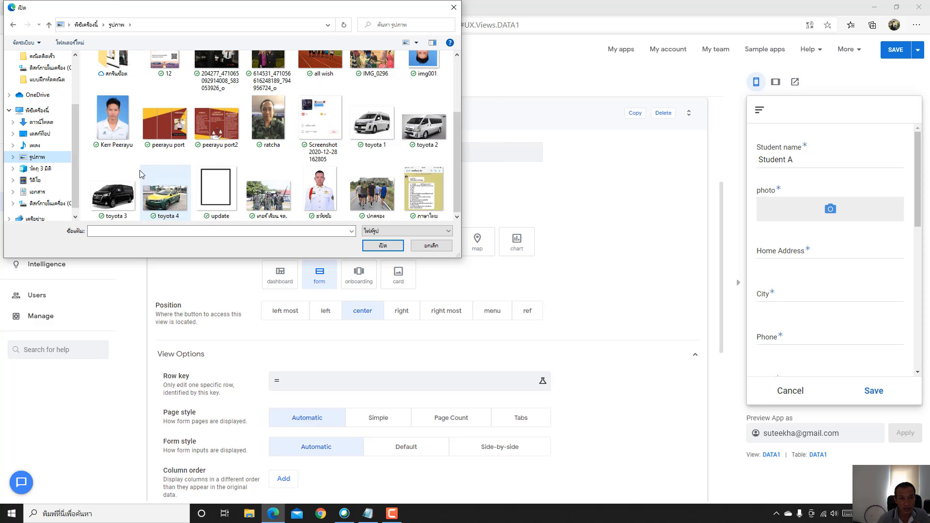
pyautogui.doubleClick(119, 129)
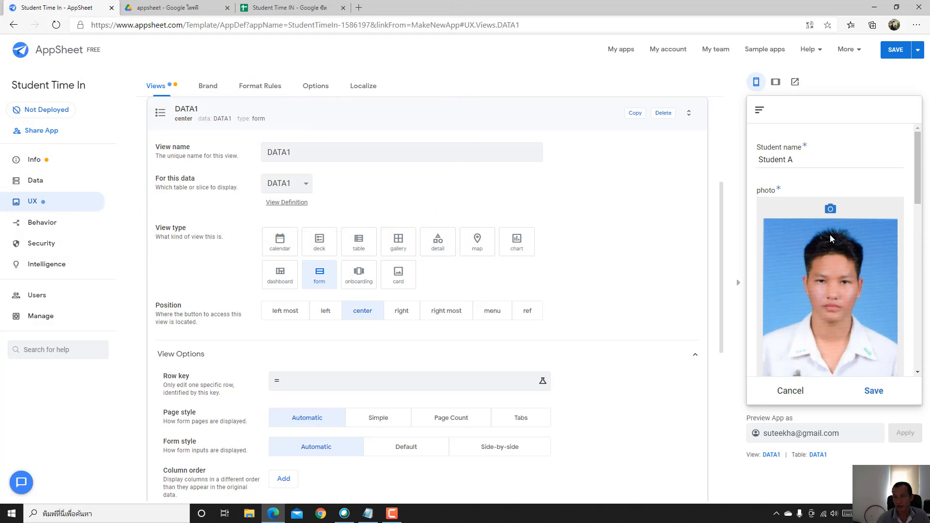
pyautogui.scroll(-2, 809, 313)
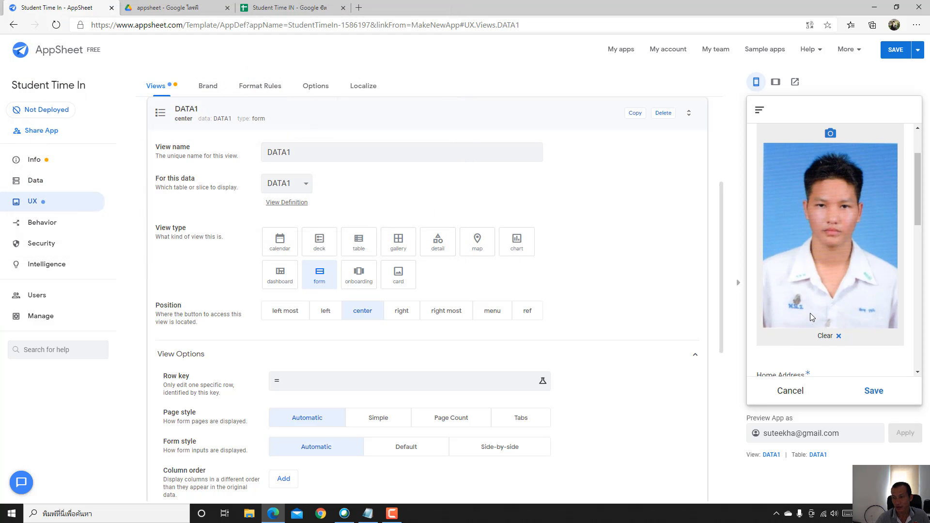
pyautogui.click(838, 338)
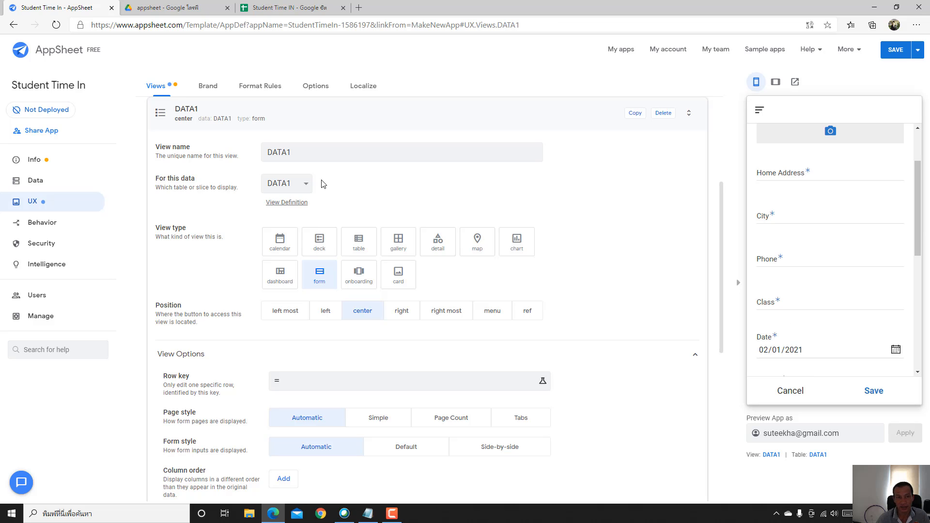
pyautogui.scroll(2, 820, 175)
pyautogui.click(830, 209)
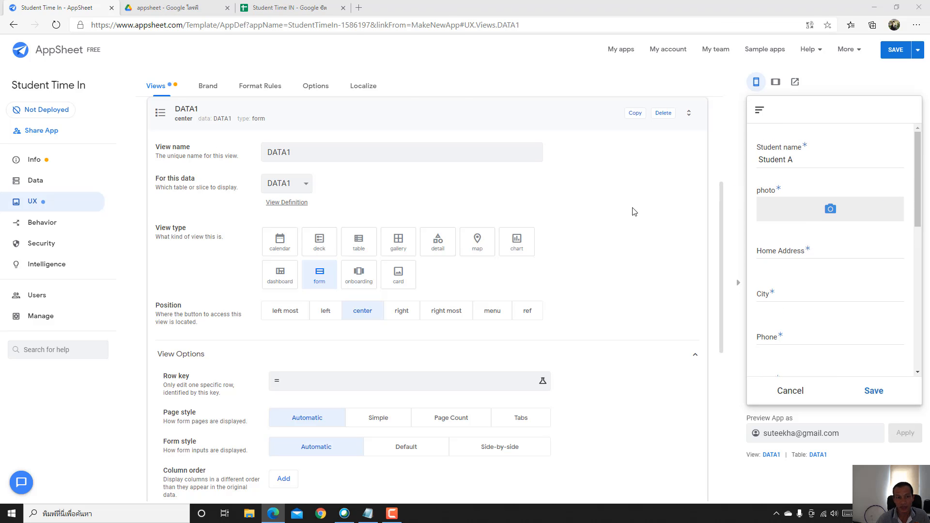
pyautogui.scroll(-2, 222, 124)
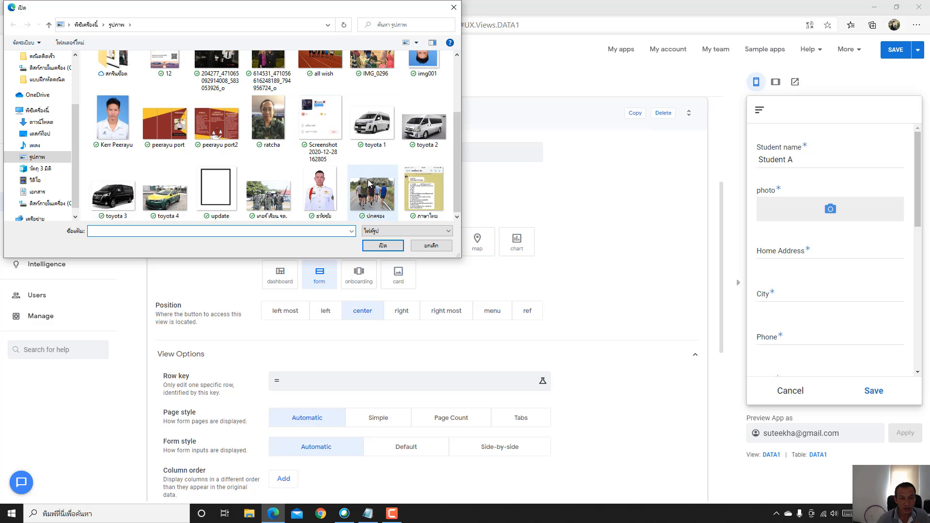
pyautogui.doubleClick(216, 189)
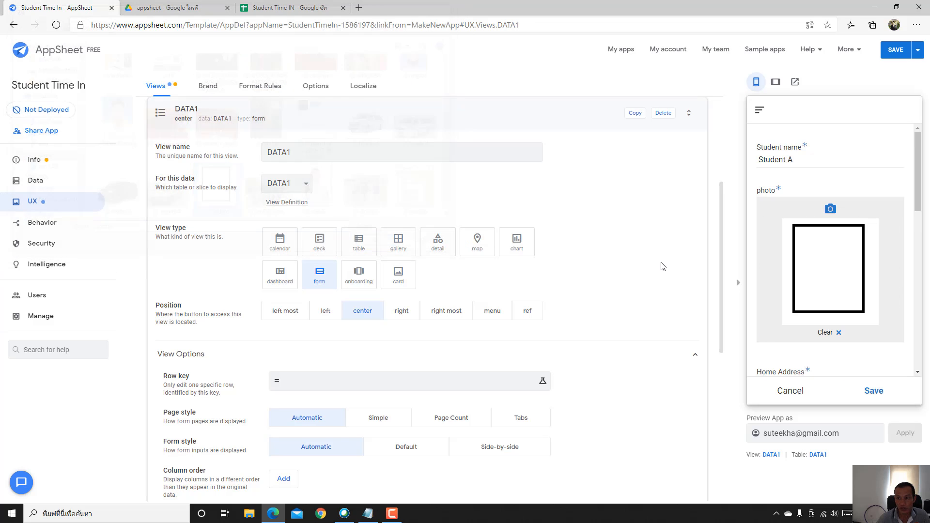
pyautogui.scroll(-3, 801, 257)
pyautogui.scroll(1, 826, 257)
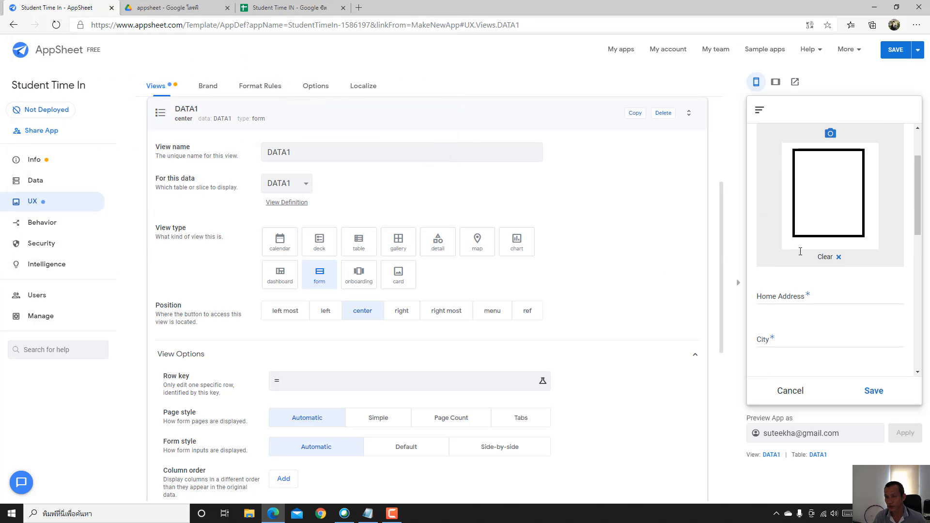
# - Fill in the home address, city and phone number fields, then move to Class
pyautogui.click(841, 304)
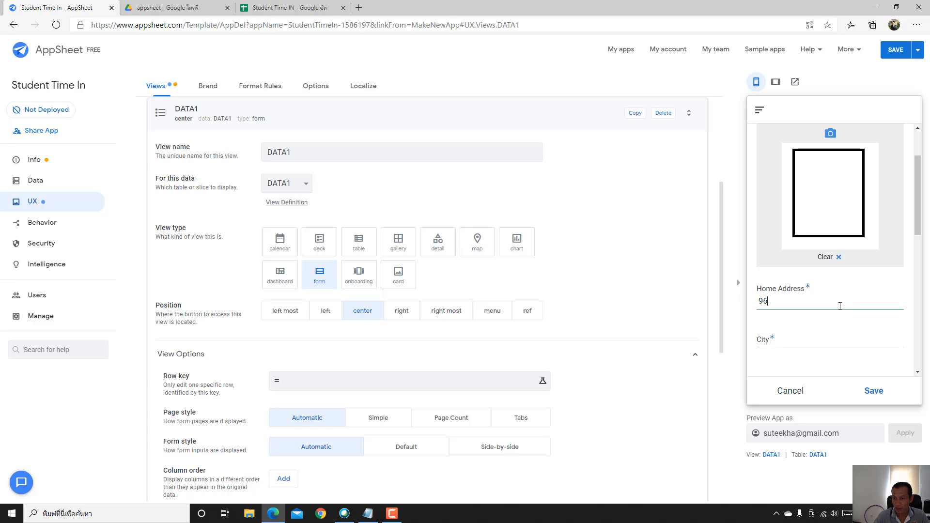
pyautogui.click(817, 345)
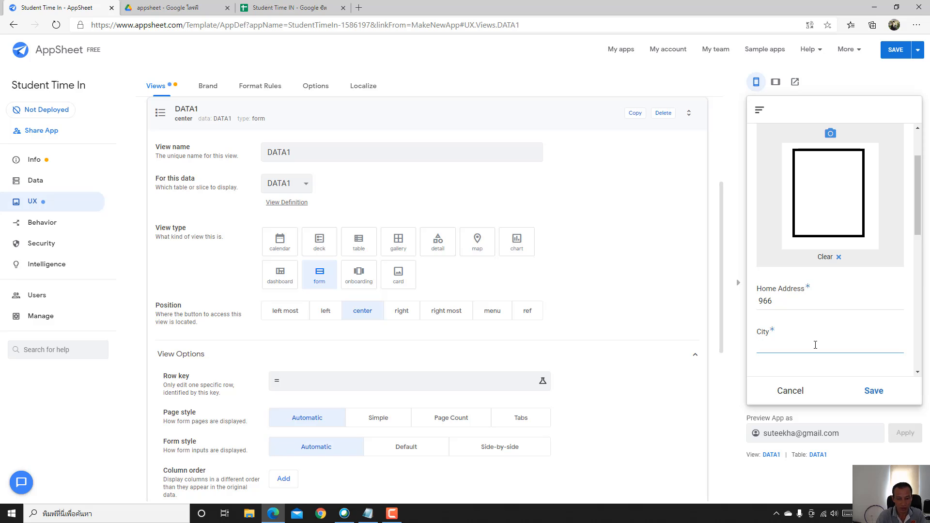
pyautogui.write('Lopburi')
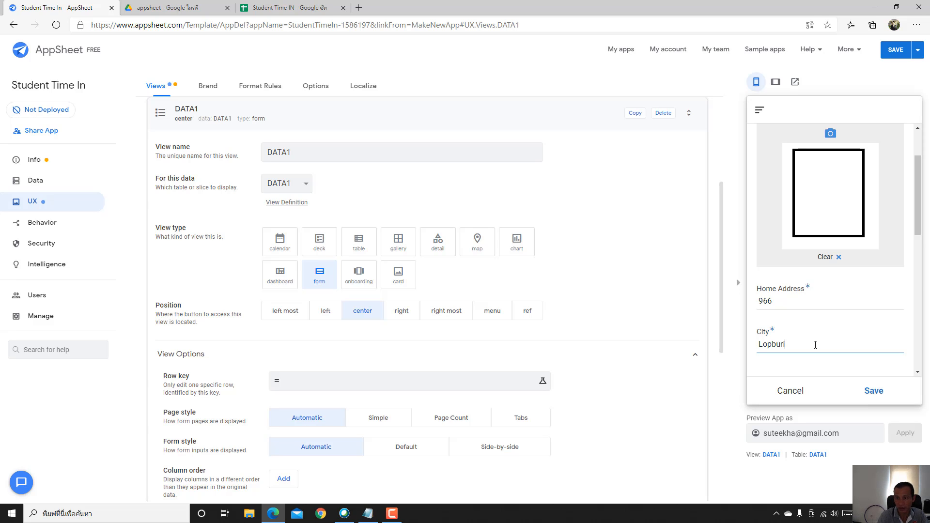
pyautogui.scroll(-2, 821, 334)
pyautogui.click(807, 310)
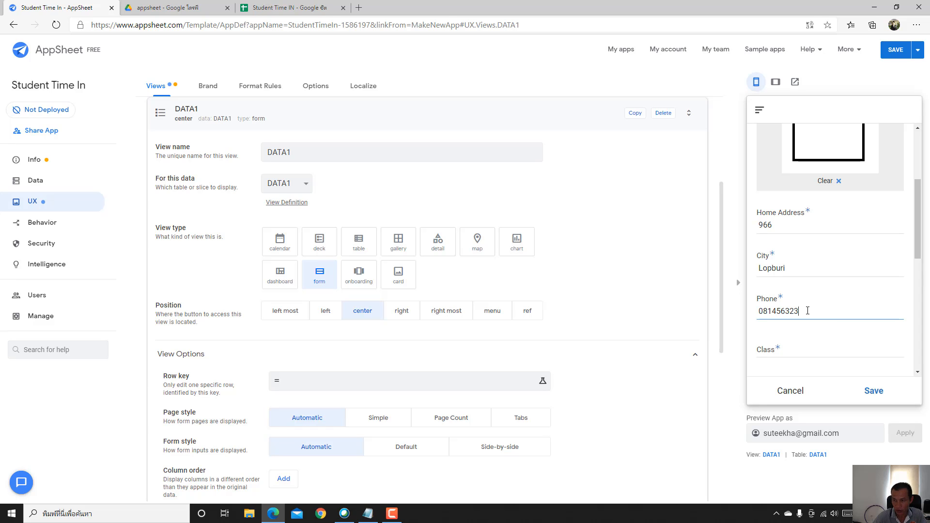
pyautogui.scroll(-3, 808, 311)
pyautogui.click(815, 240)
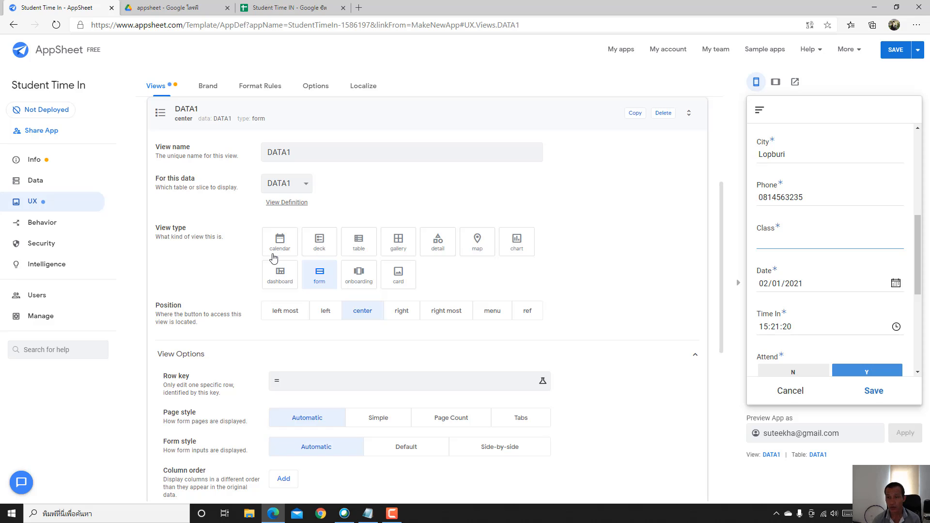
pyautogui.scroll(-2, 807, 265)
pyautogui.scroll(2, 841, 207)
# - Open the DATA1 Class column, change its type to Enum and add a first value
pyautogui.click(49, 187)
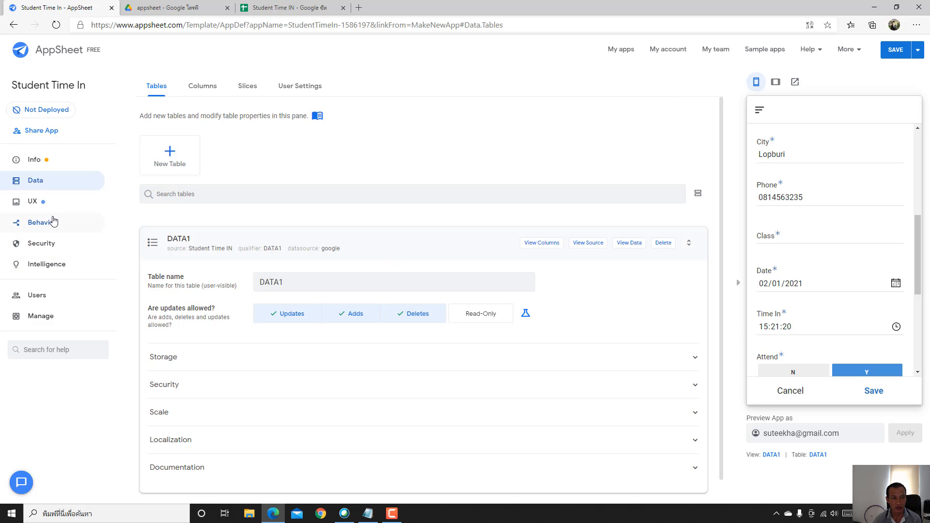
pyautogui.click(542, 245)
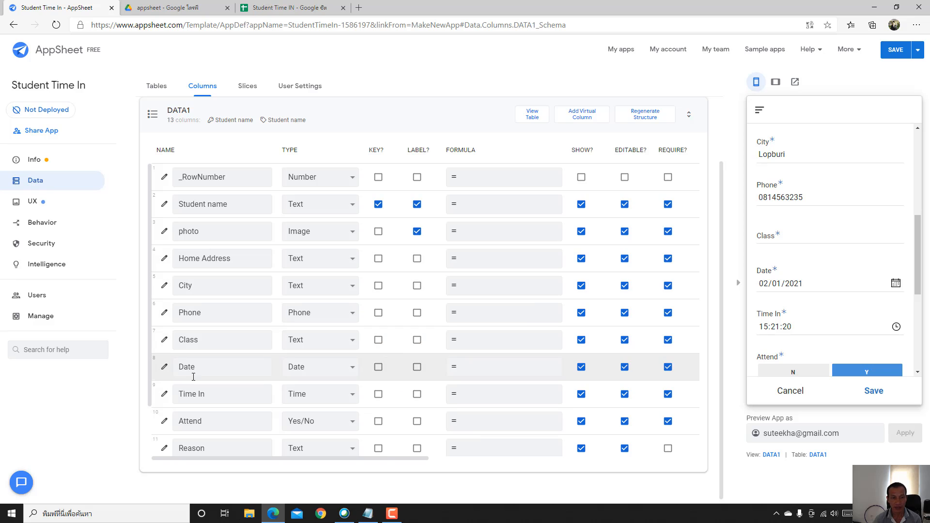
pyautogui.click(163, 341)
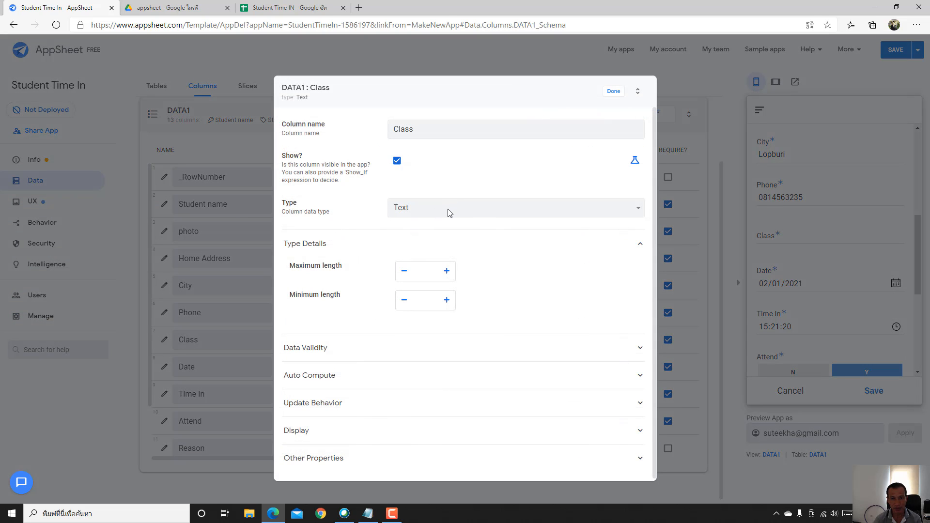
pyautogui.click(470, 213)
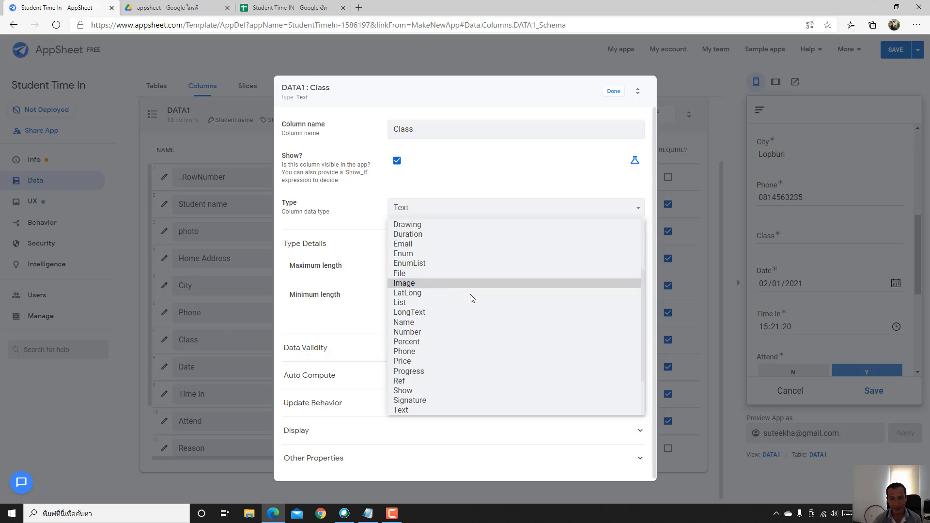
pyautogui.click(401, 253)
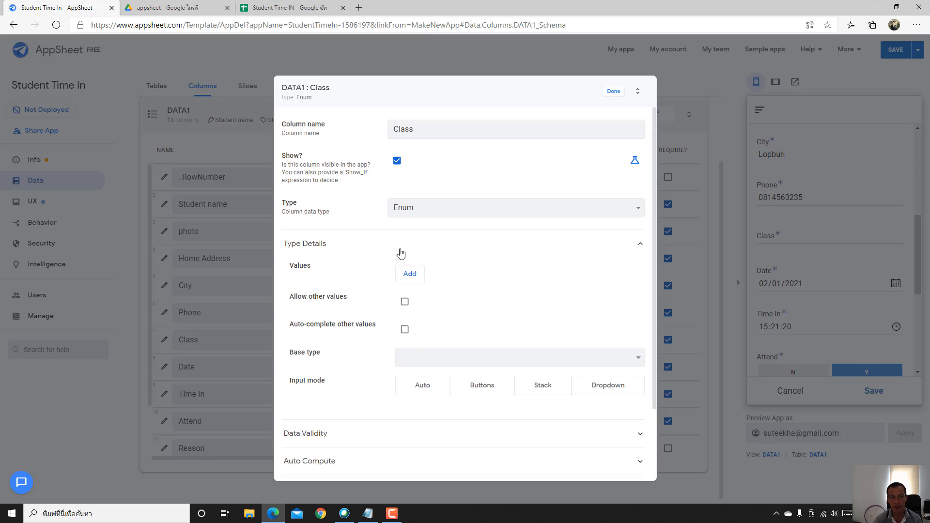
pyautogui.click(410, 274)
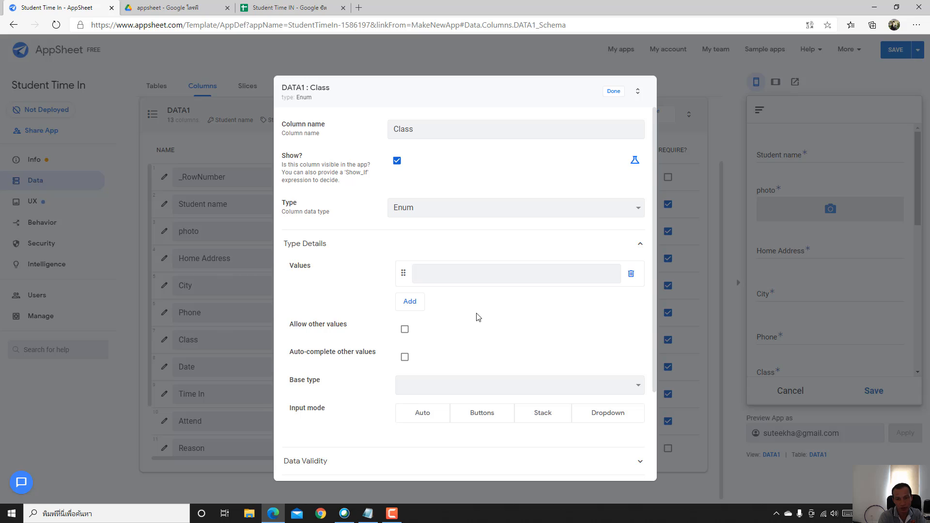
# - Enter the Class values Grade 1, Grade 2, Grade 3, Grade 6 and High School
pyautogui.write('Grade 1')
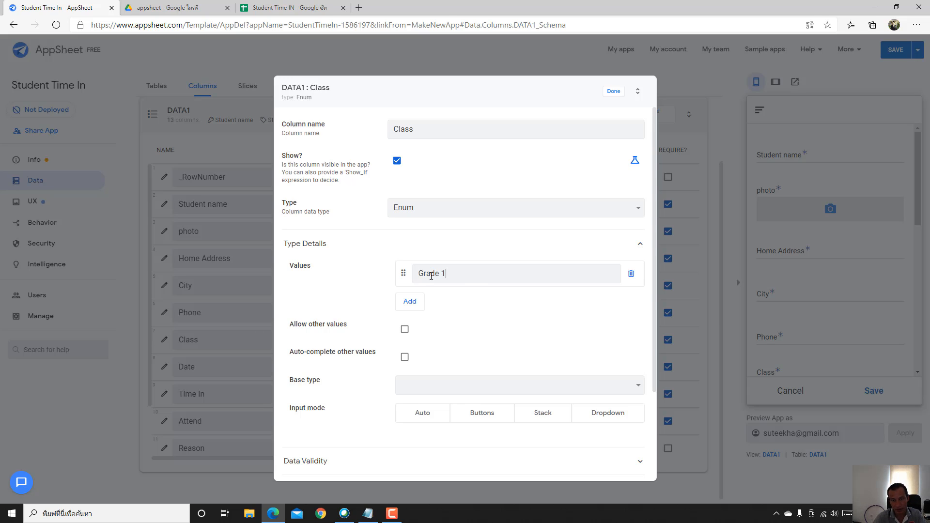
pyautogui.moveTo(448, 274); pyautogui.dragTo(352, 276)
pyautogui.hotkey('ctrl', 'c')
pyautogui.click(413, 303)
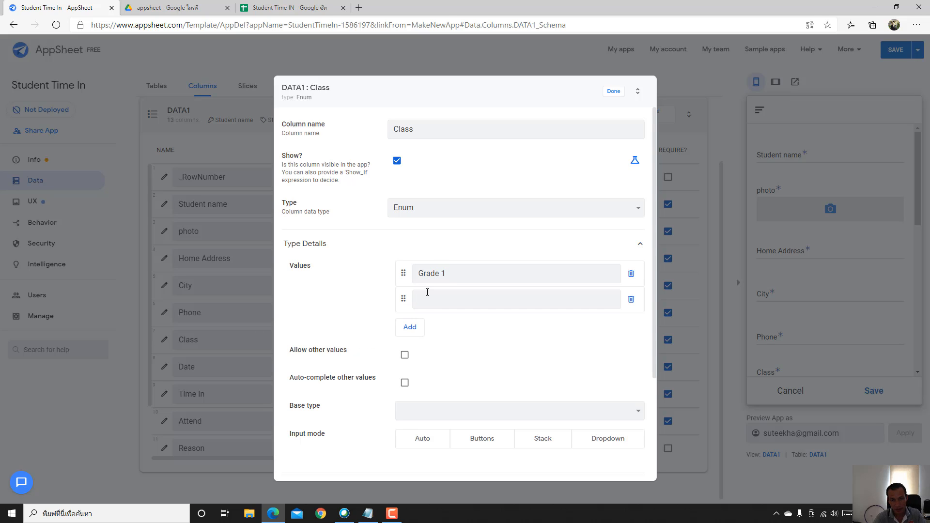
pyautogui.hotkey('ctrl', 'v')
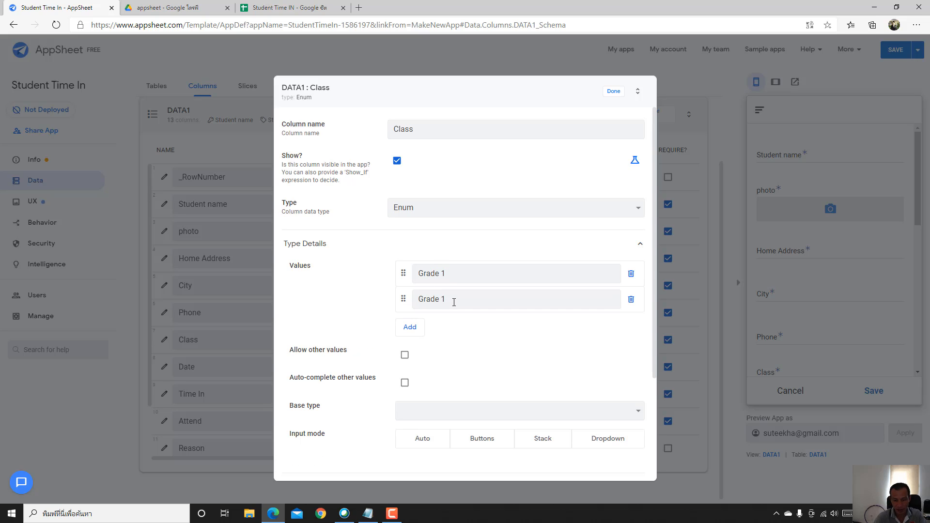
pyautogui.click(412, 328)
pyautogui.hotkey('ctrl', 'v')
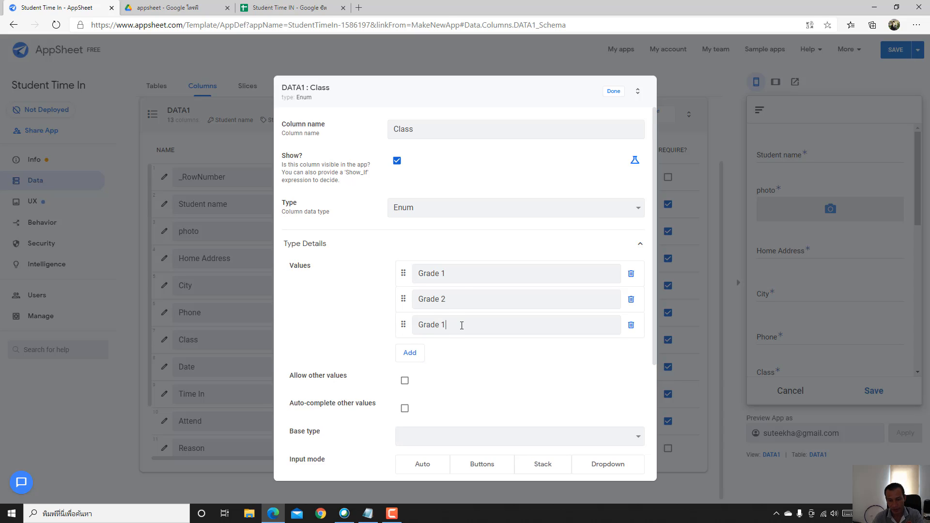
pyautogui.write('3')
pyautogui.click(410, 358)
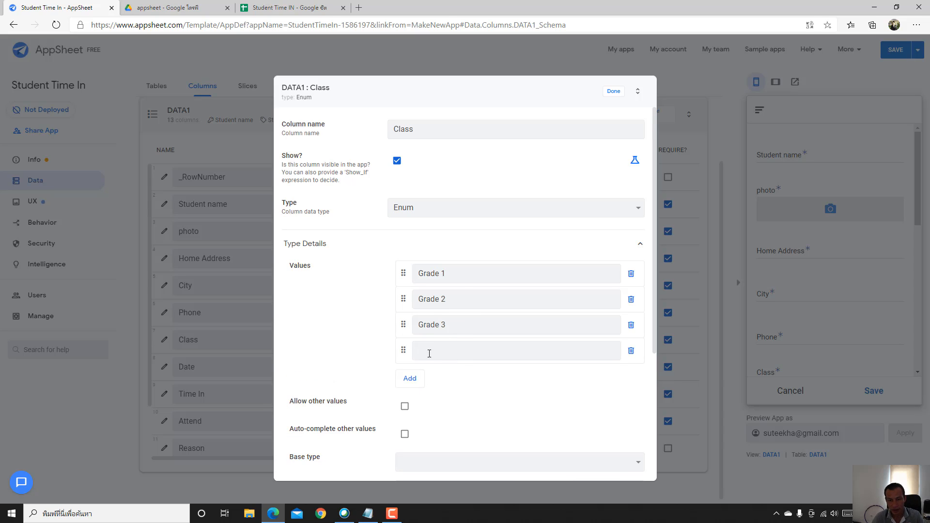
pyautogui.hotkey('ctrl', 'v')
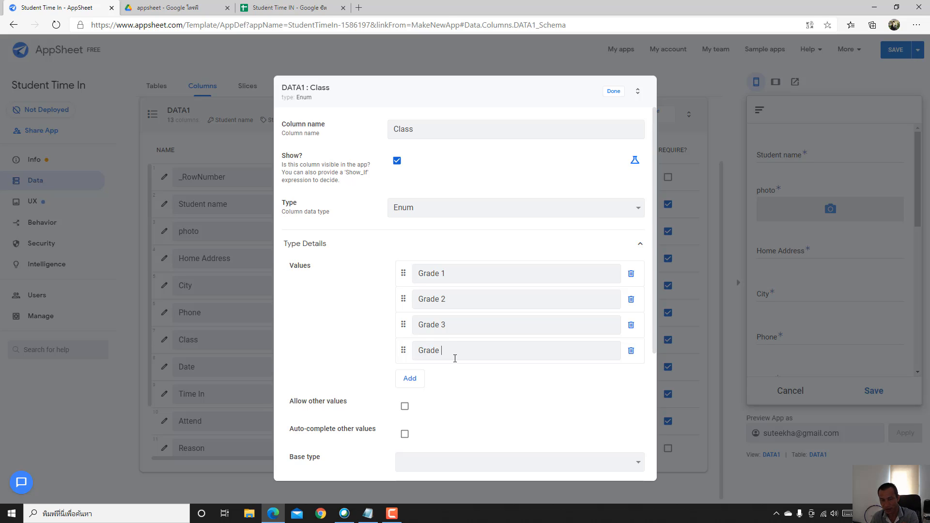
pyautogui.write('6')
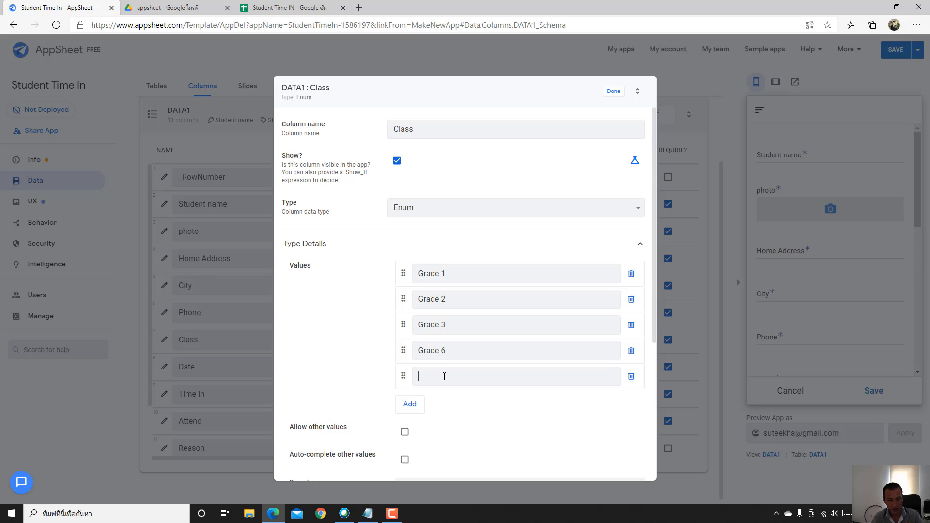
pyautogui.write('Grade')
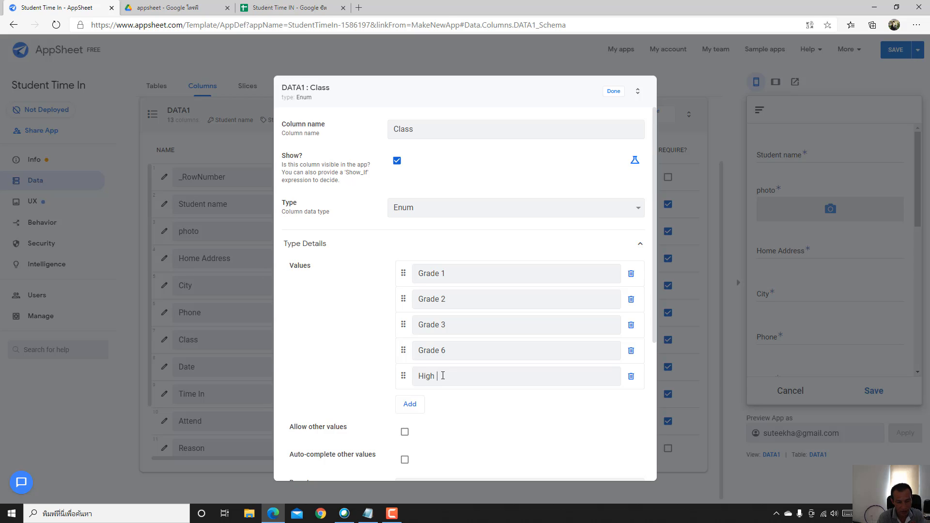
pyautogui.write('l')
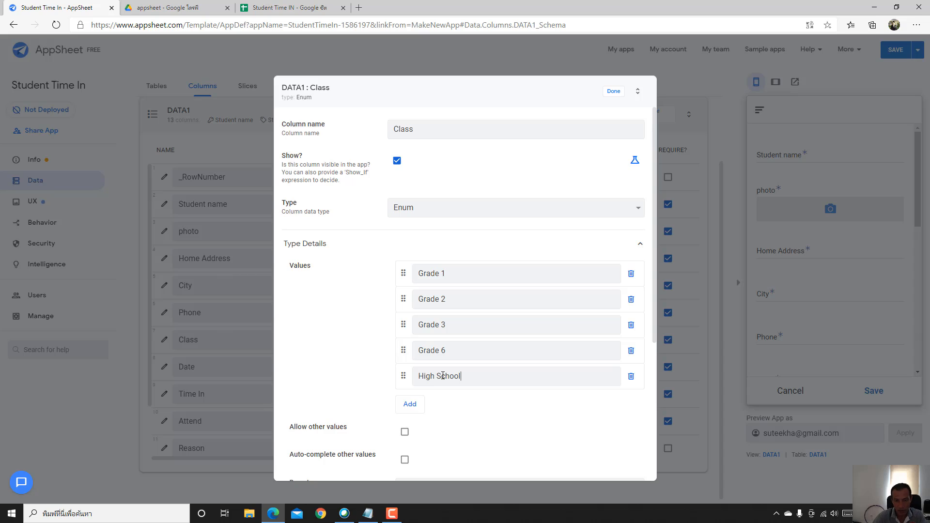
# - Delete the empty extra value, set input mode to Dropdown and finish the column
pyautogui.click(411, 405)
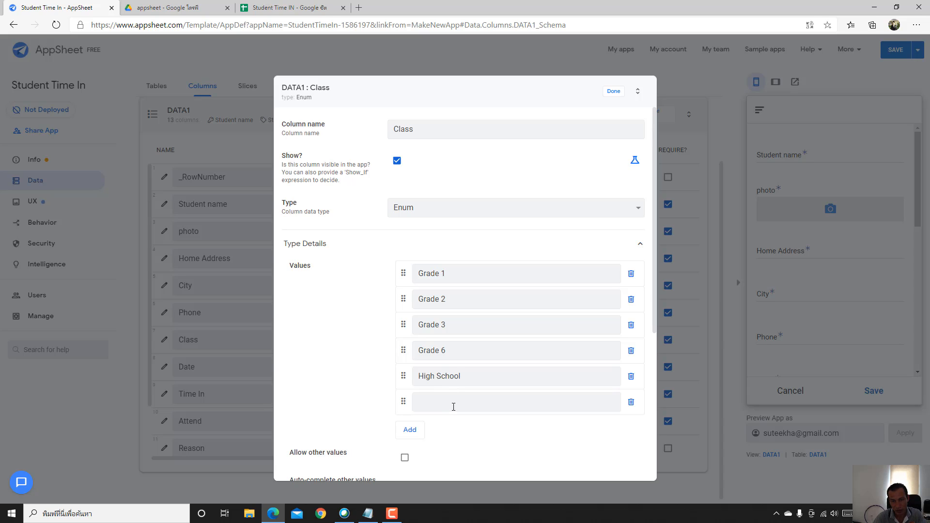
pyautogui.click(489, 407)
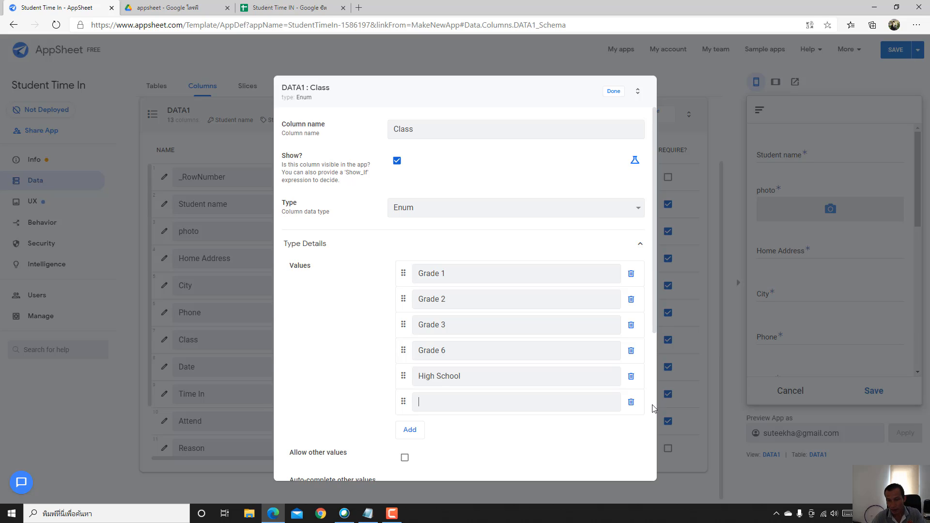
pyautogui.click(631, 403)
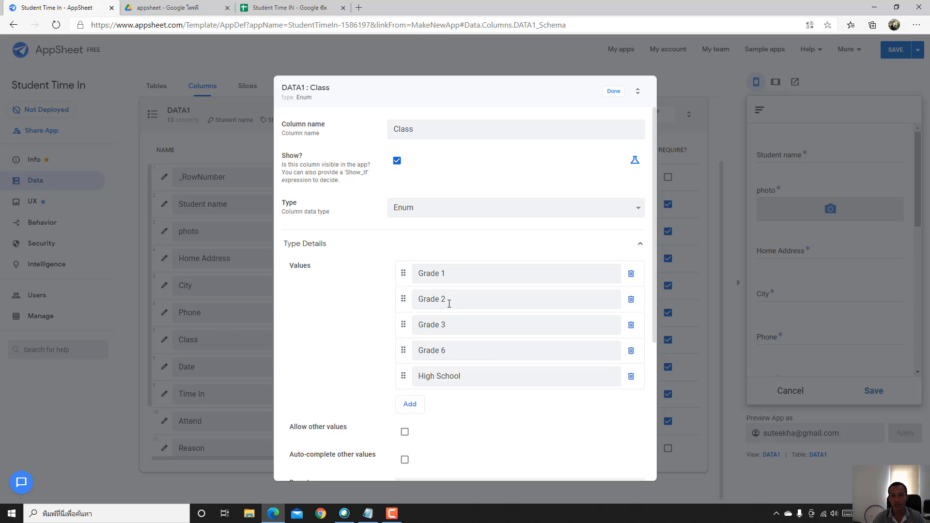
pyautogui.scroll(-3, 444, 303)
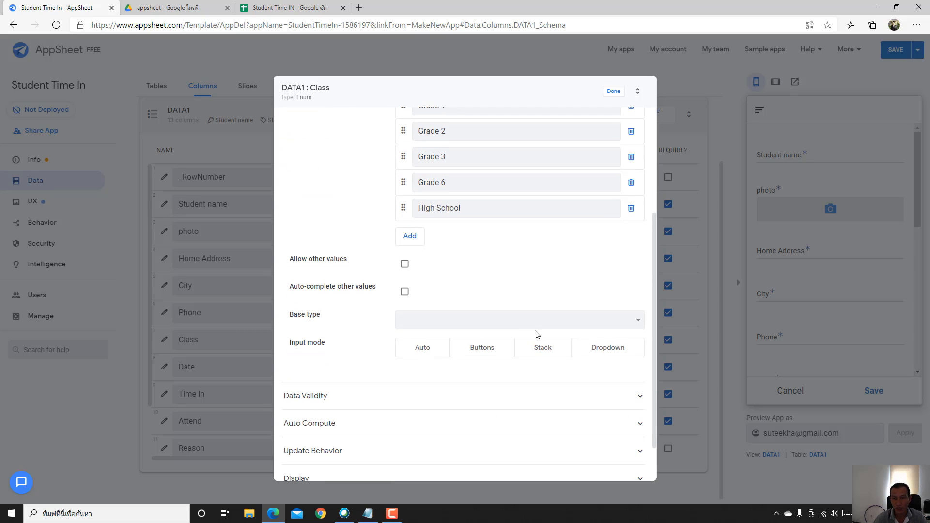
pyautogui.click(593, 352)
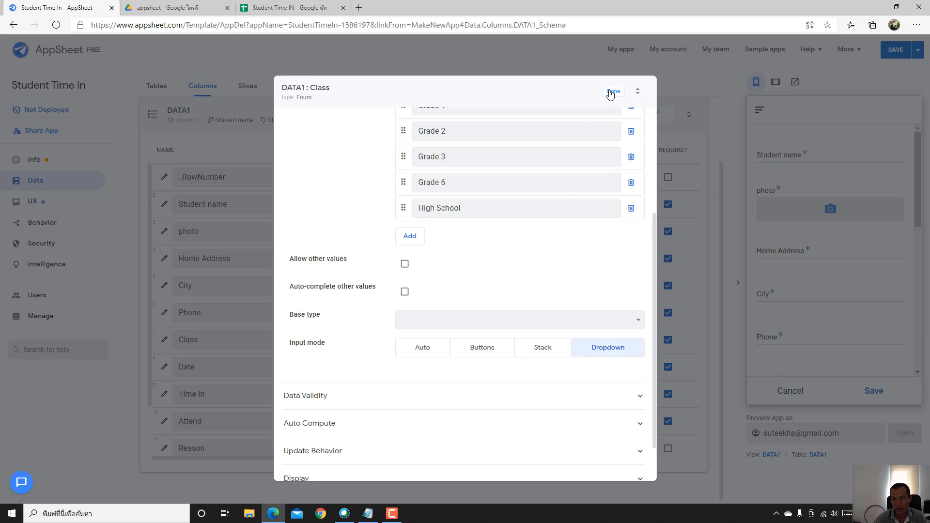
pyautogui.click(612, 92)
pyautogui.click(895, 51)
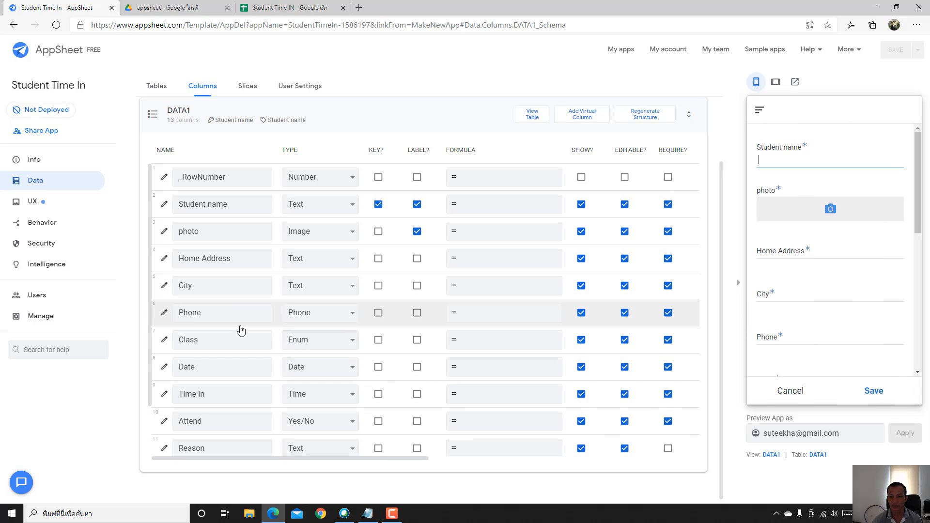
pyautogui.scroll(-3, 826, 287)
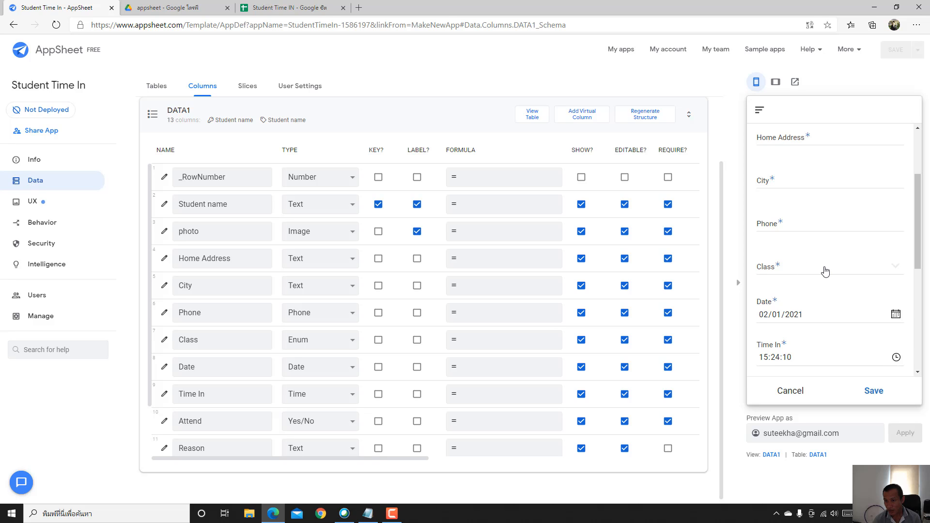
pyautogui.click(882, 274)
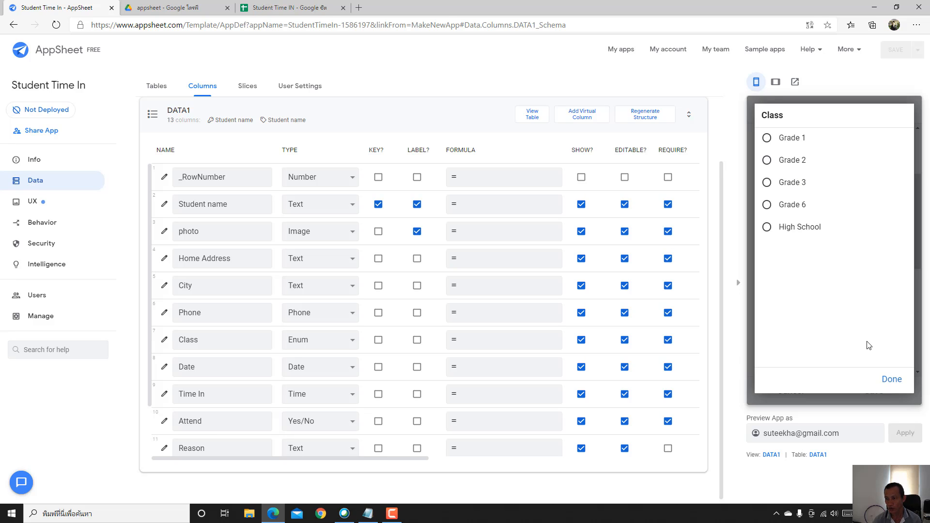
pyautogui.click(890, 387)
pyautogui.scroll(-3, 800, 270)
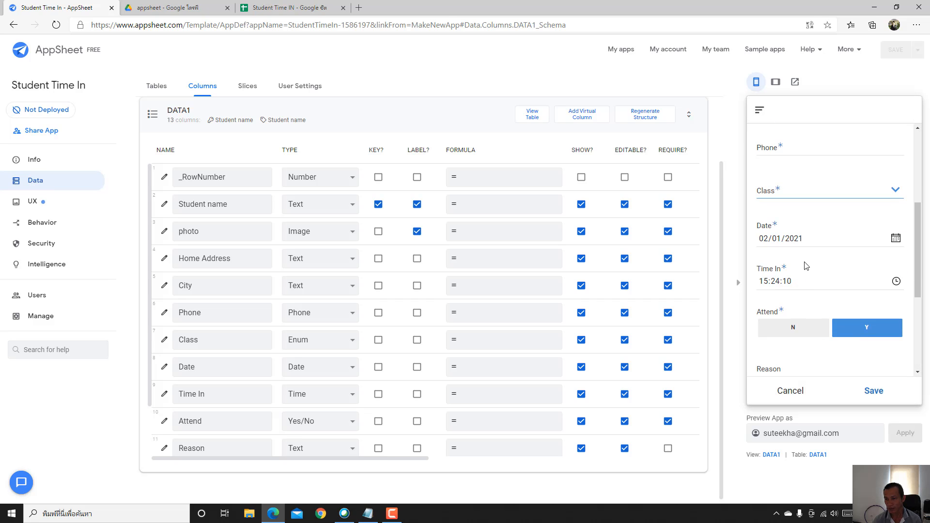
pyautogui.scroll(-3, 806, 262)
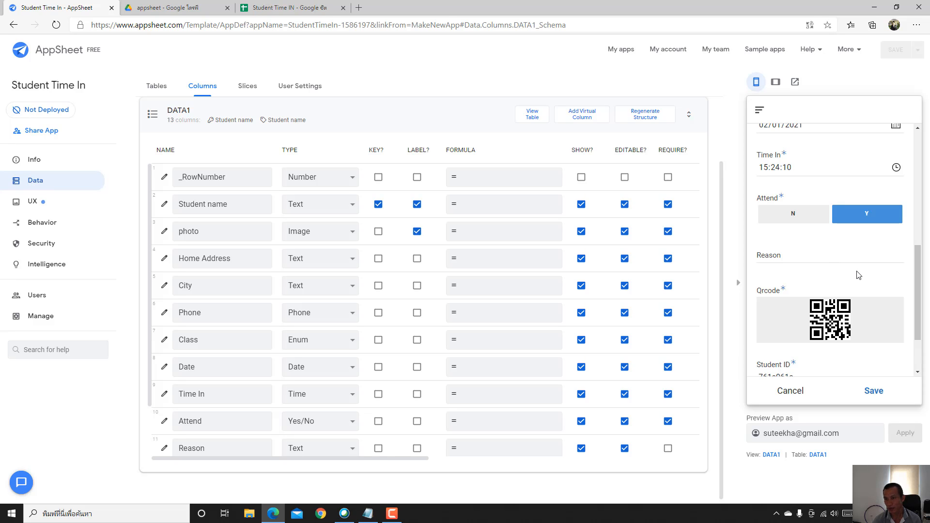
pyautogui.scroll(-2, 280, 291)
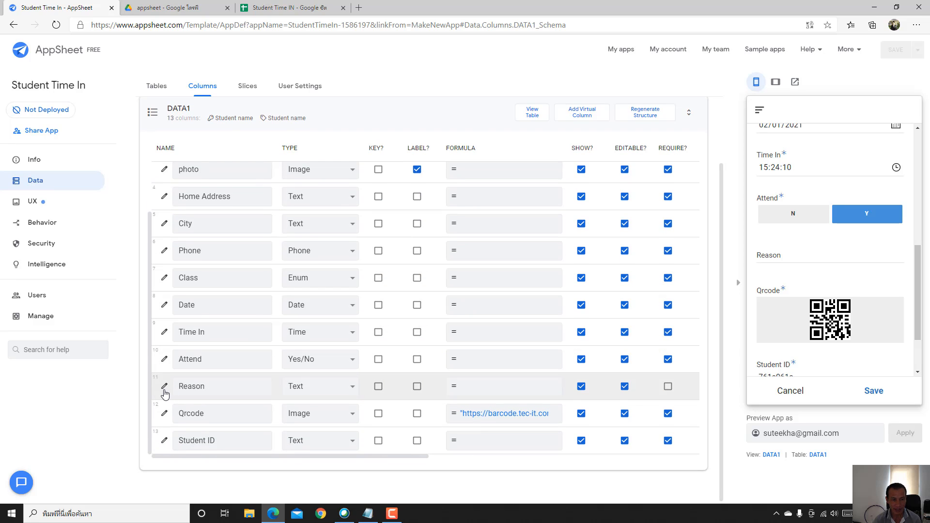
# - Change the Reason column's type to Enum
pyautogui.click(165, 387)
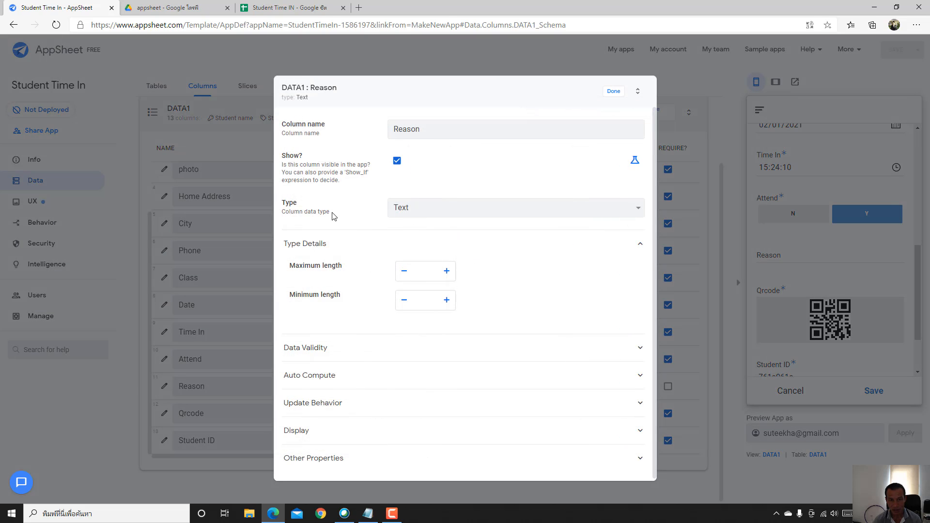
pyautogui.click(430, 213)
pyautogui.scroll(-1, 485, 339)
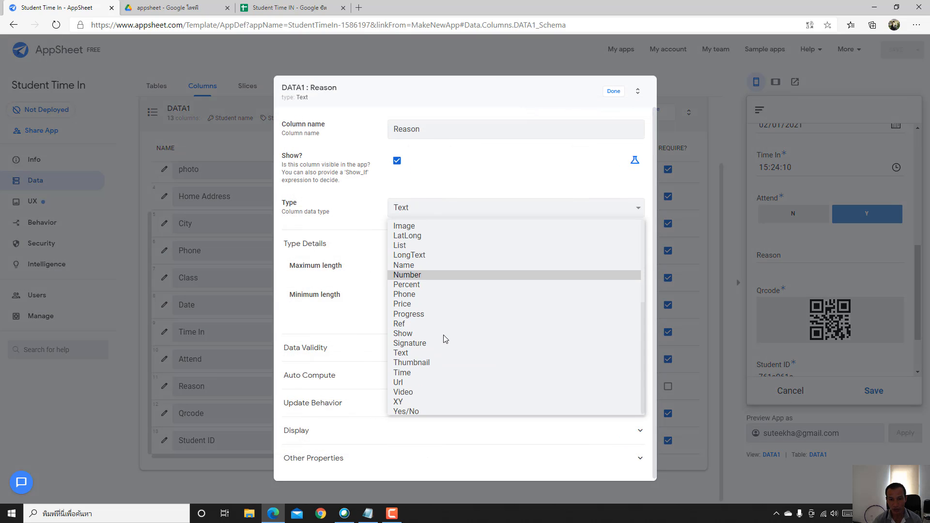
pyautogui.scroll(1, 422, 268)
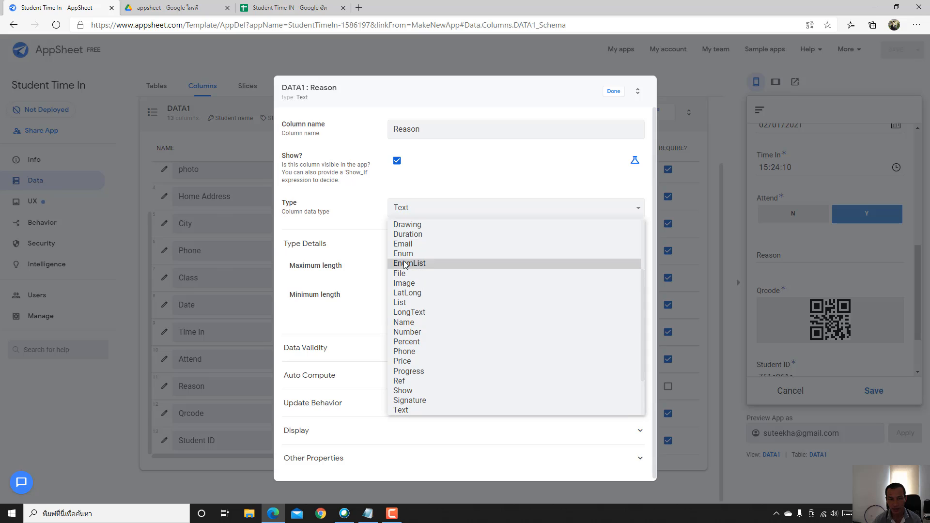
pyautogui.click(403, 257)
# - Add Absent, Sick Leave and Personal Leave as Reason values shown in a dropdown
pyautogui.click(411, 274)
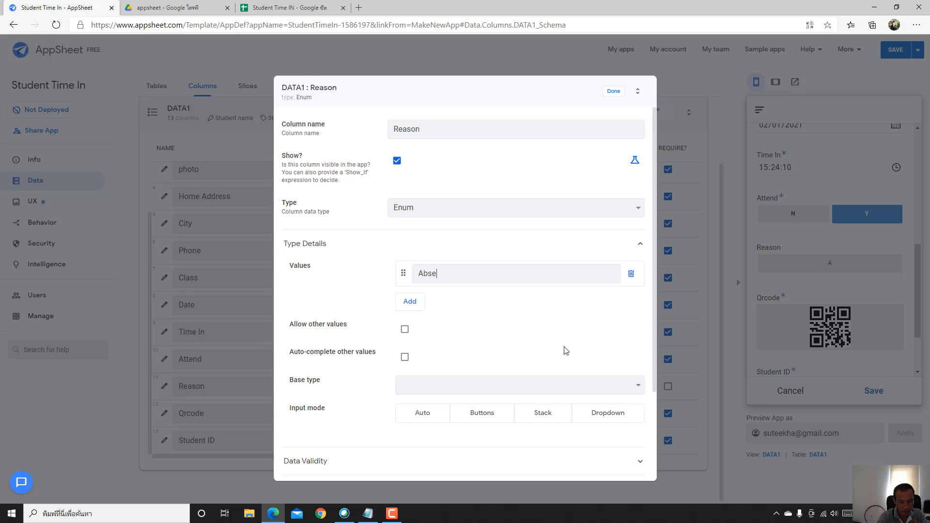
pyautogui.write('nt')
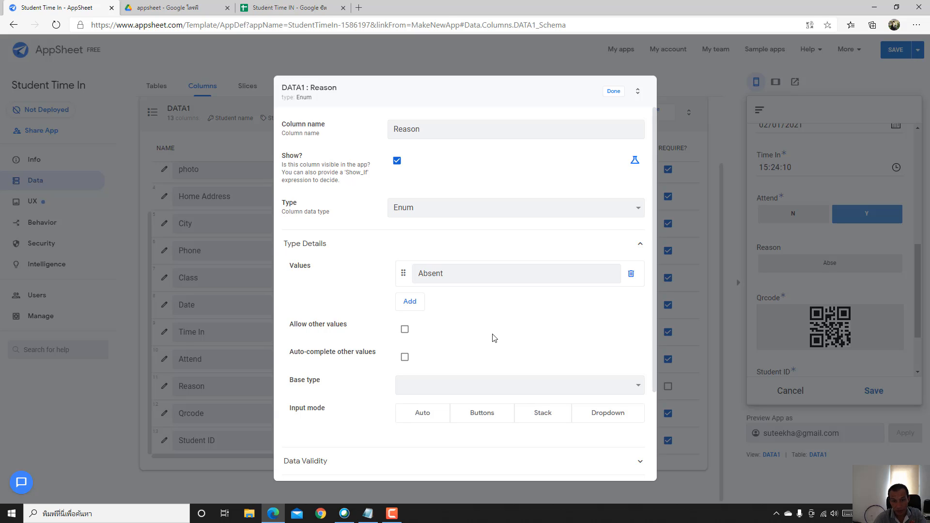
pyautogui.click(423, 304)
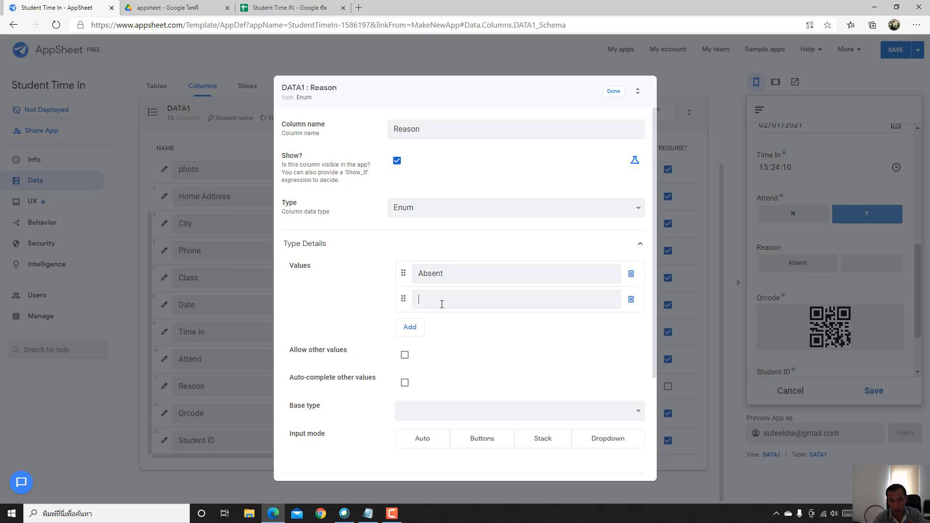
pyautogui.write('S')
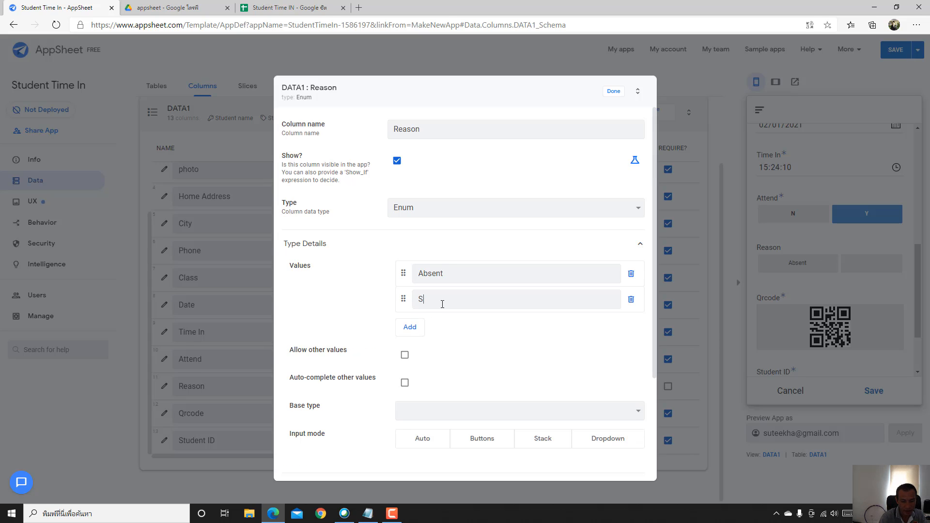
pyautogui.write('ick Leave')
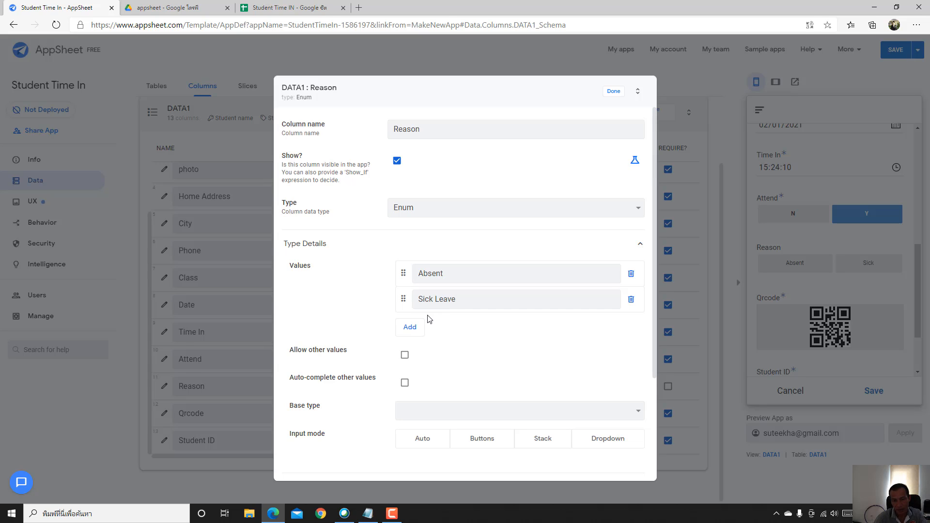
pyautogui.click(413, 326)
pyautogui.write('Personal L')
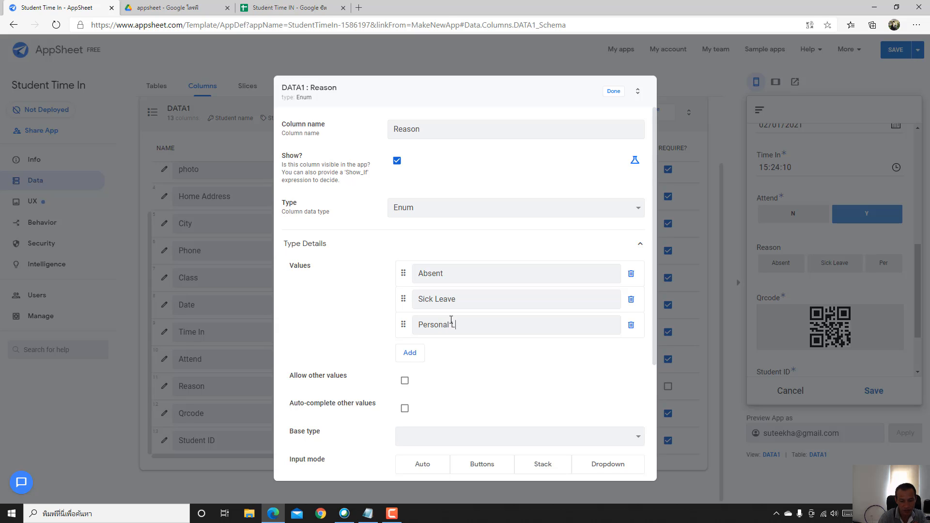
pyautogui.write('eave')
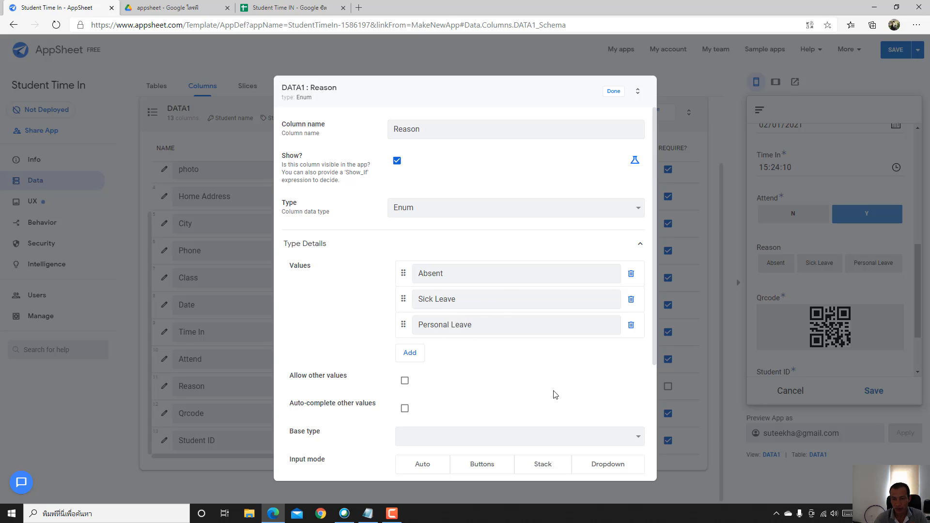
pyautogui.click(612, 466)
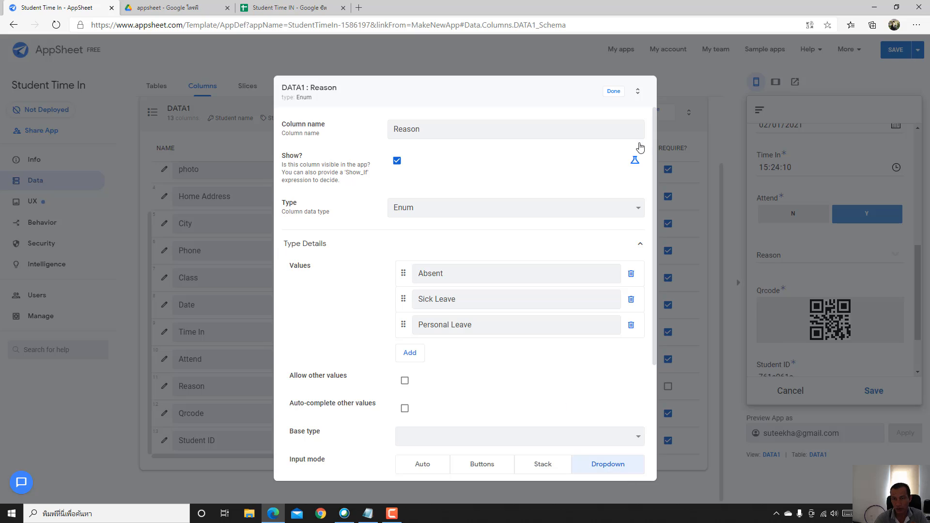
pyautogui.click(614, 92)
# - Save the app's pending changes in the AppSheet editor
pyautogui.click(892, 50)
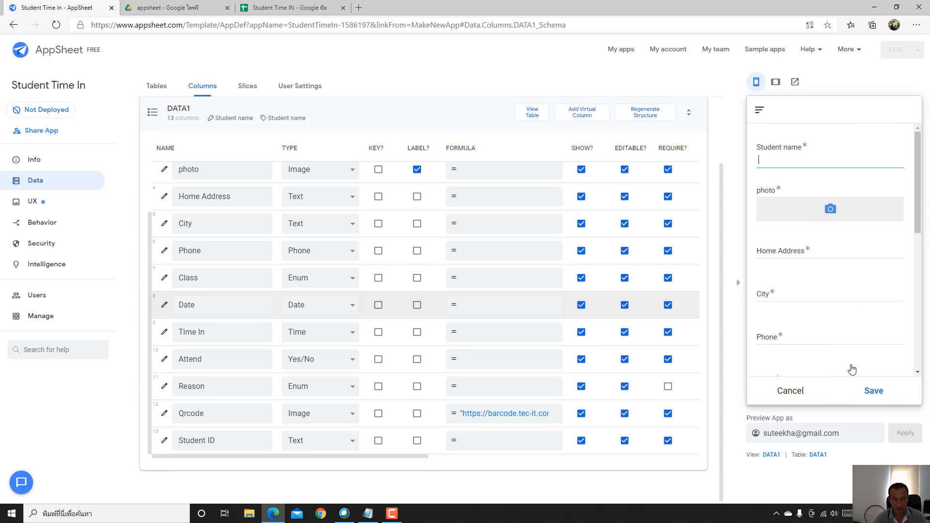
pyautogui.scroll(-8, 884, 274)
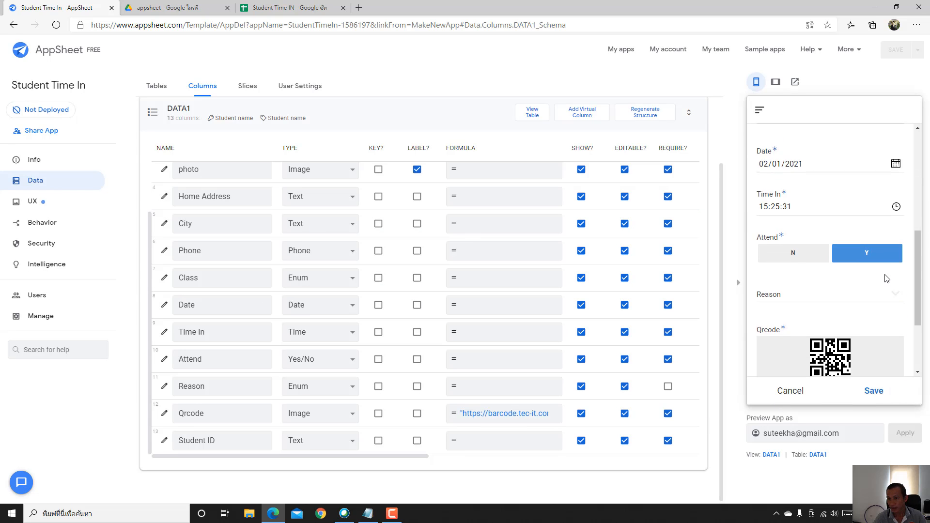
pyautogui.scroll(3, 884, 274)
pyautogui.scroll(5, 884, 274)
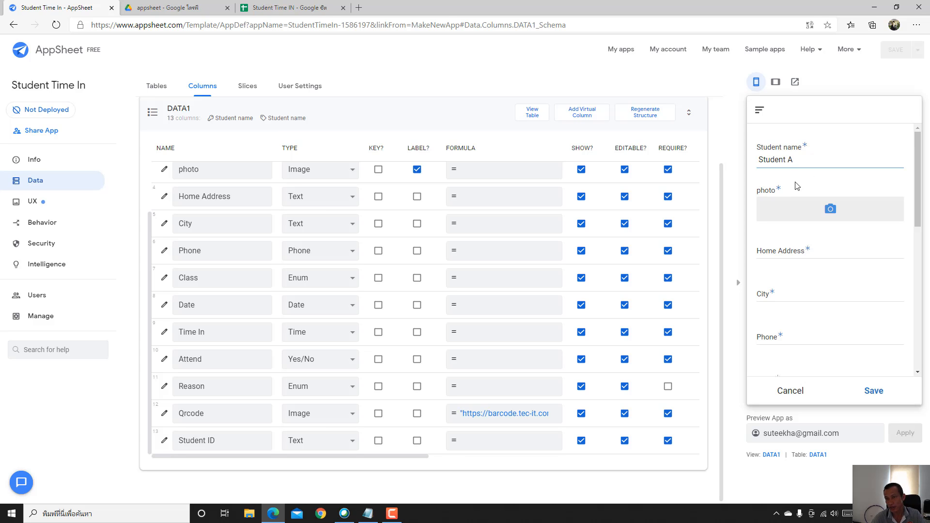
# - Attach the update image as the student's photo in the preview form
pyautogui.click(830, 208)
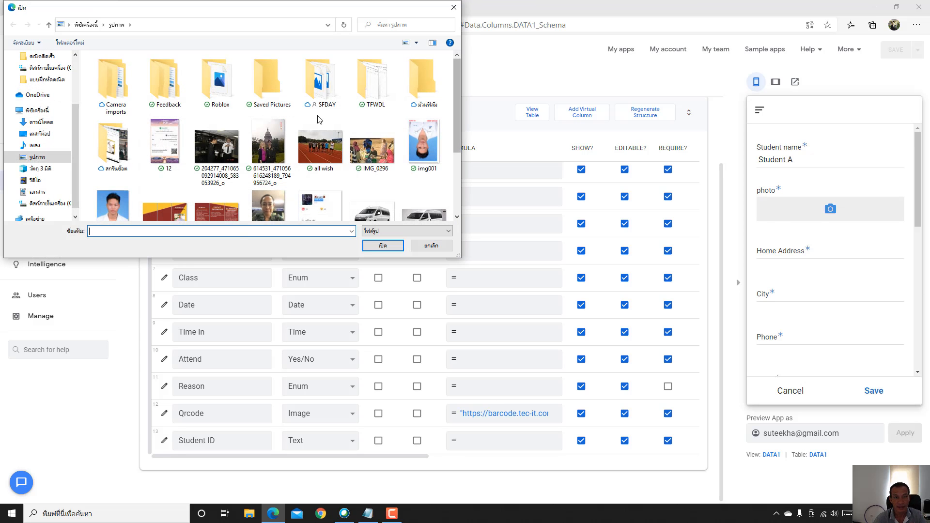
pyautogui.scroll(-1, 387, 145)
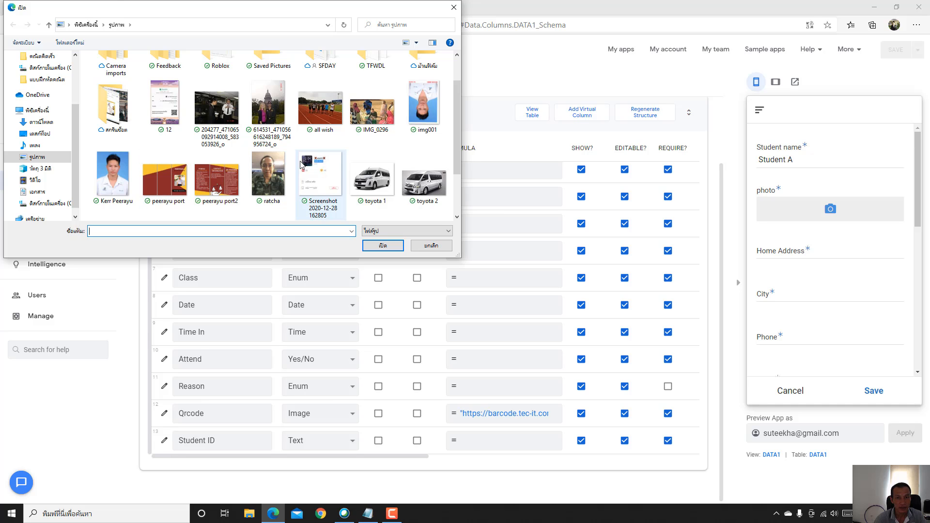
pyautogui.scroll(1, 300, 164)
pyautogui.scroll(-3, 300, 164)
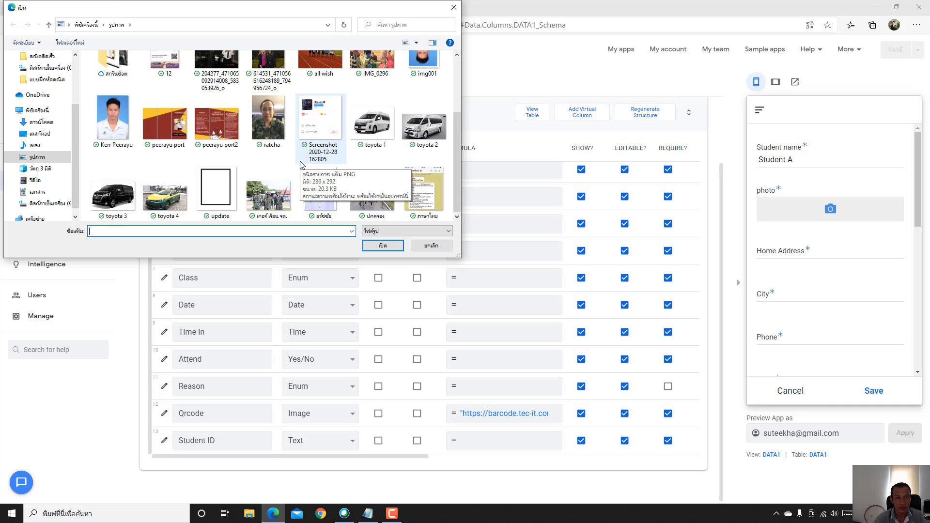
pyautogui.click(218, 181)
pyautogui.doubleClick(218, 182)
pyautogui.scroll(-3, 775, 256)
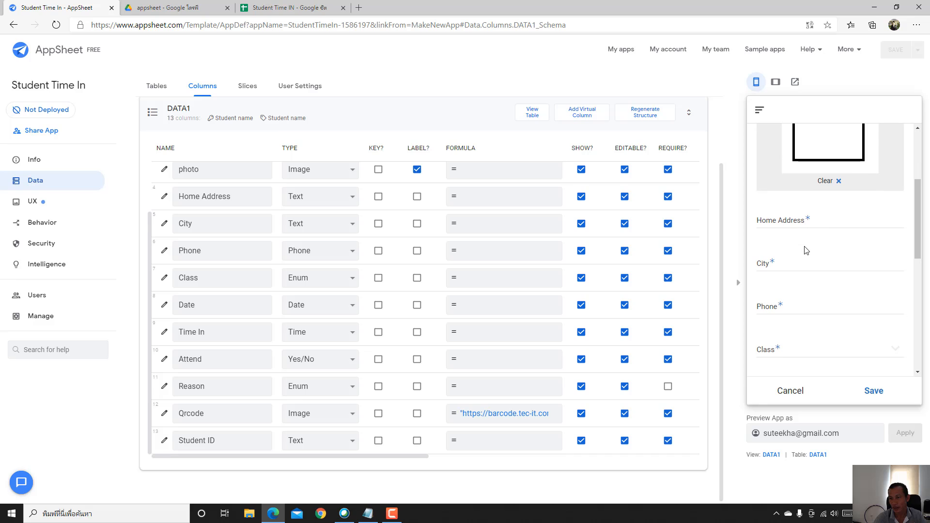
# - Enter Home Address 966, City Lopburi and a phone number, and choose Grade 6 for Class
pyautogui.click(815, 223)
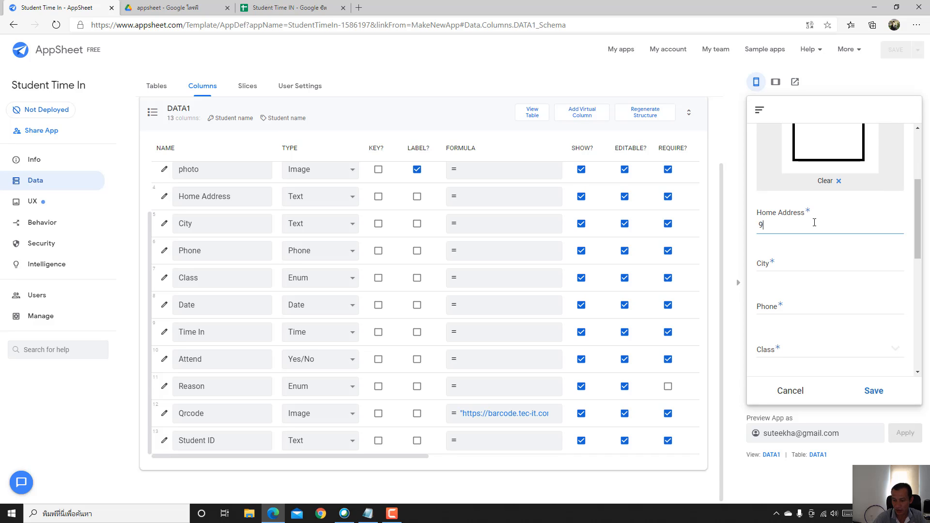
pyautogui.write('966')
pyautogui.click(780, 269)
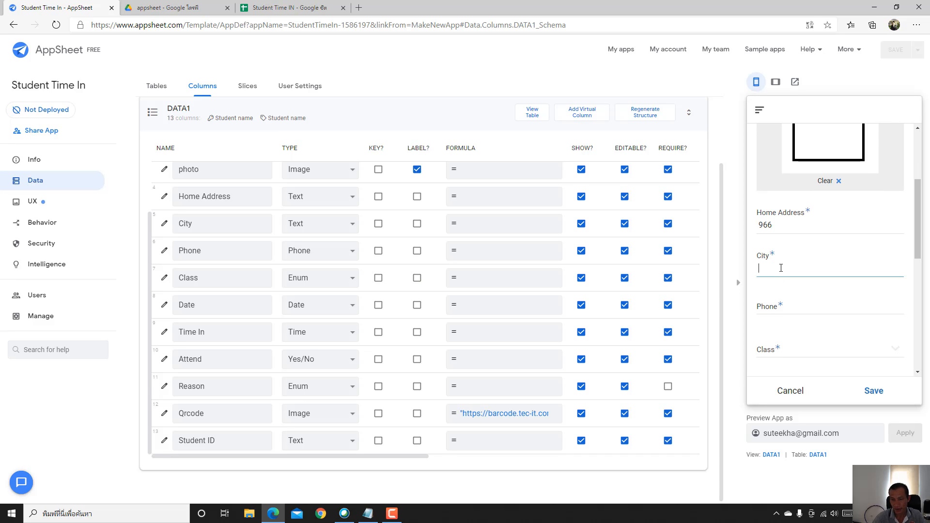
pyautogui.write('Lopbu')
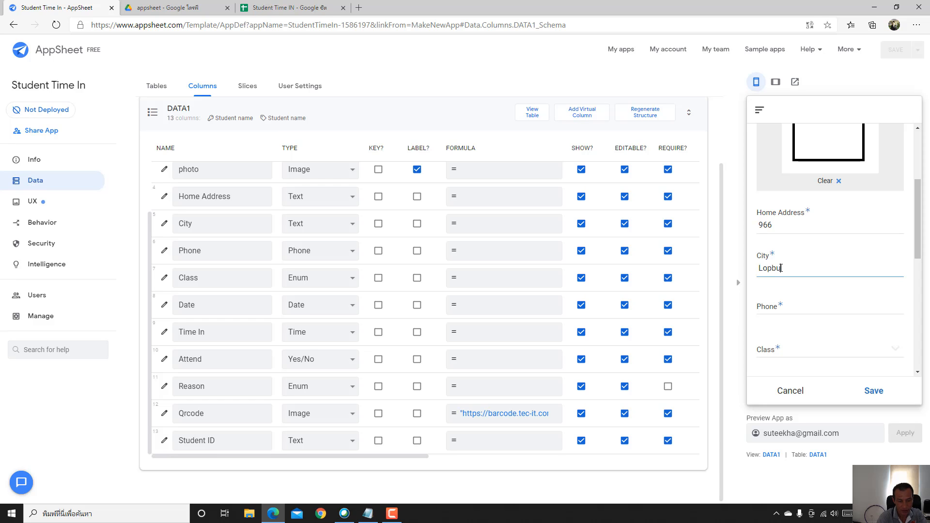
pyautogui.write('ri')
pyautogui.click(809, 303)
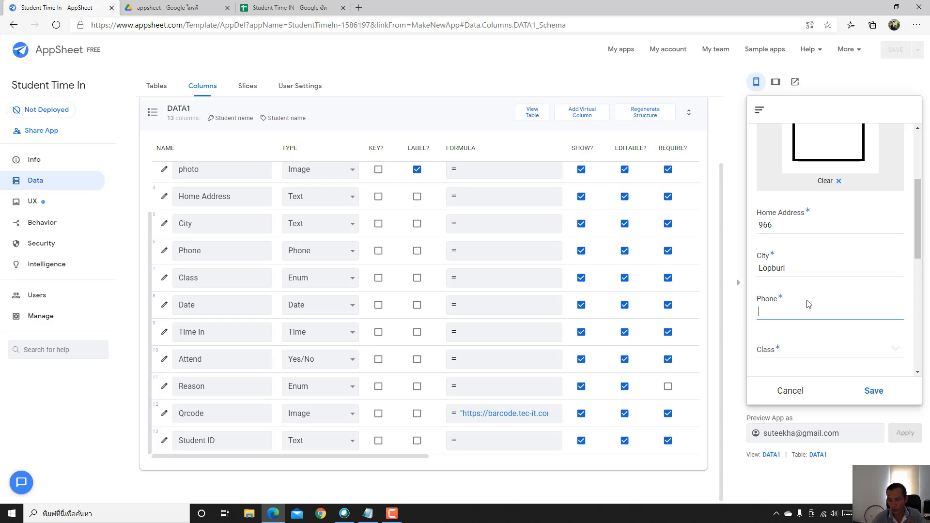
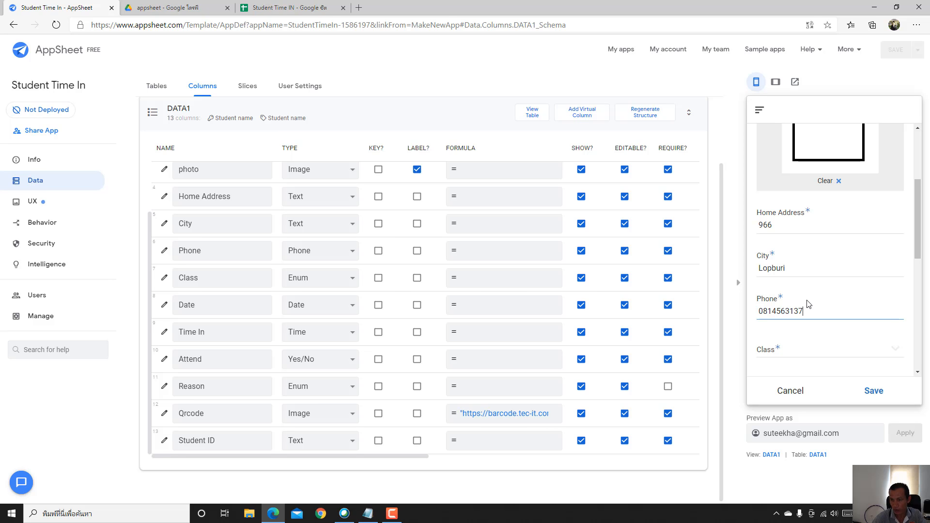
pyautogui.click(795, 356)
pyautogui.click(795, 214)
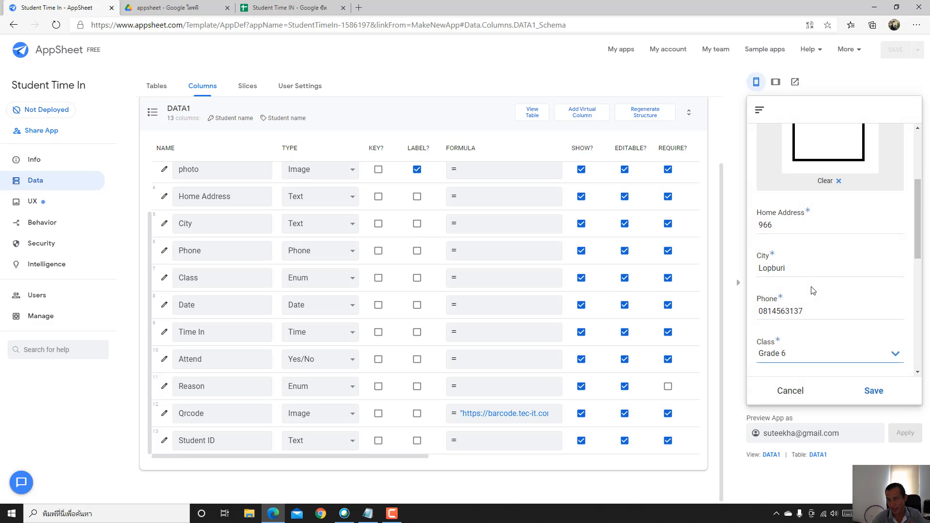
pyautogui.scroll(-2, 813, 290)
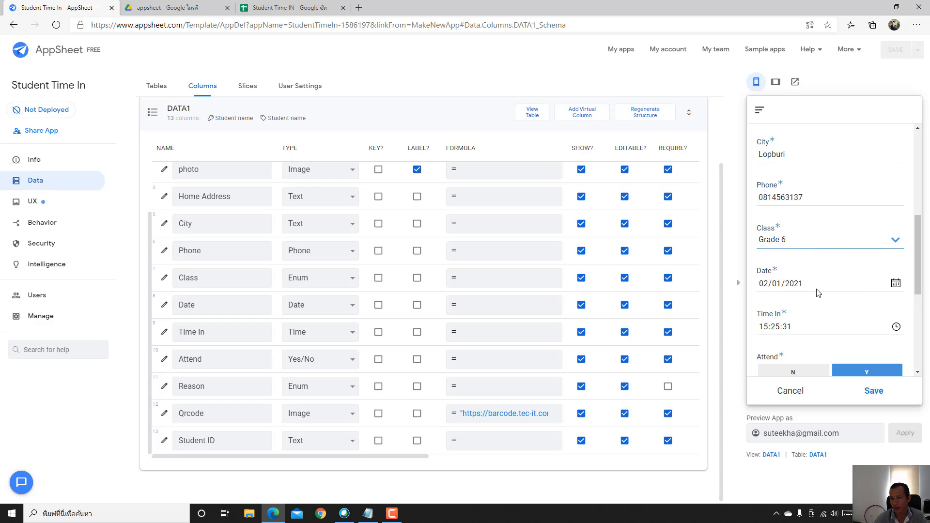
pyautogui.scroll(-2, 815, 291)
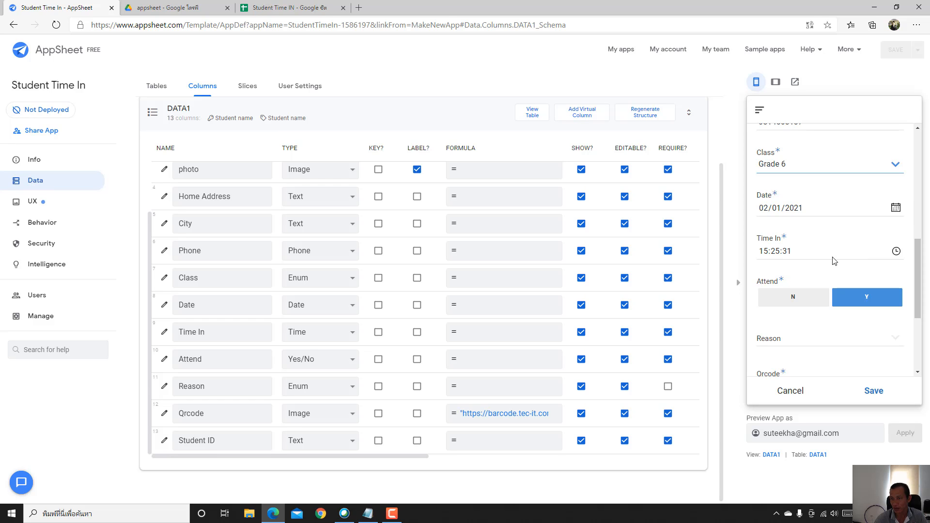
pyautogui.scroll(-1, 824, 248)
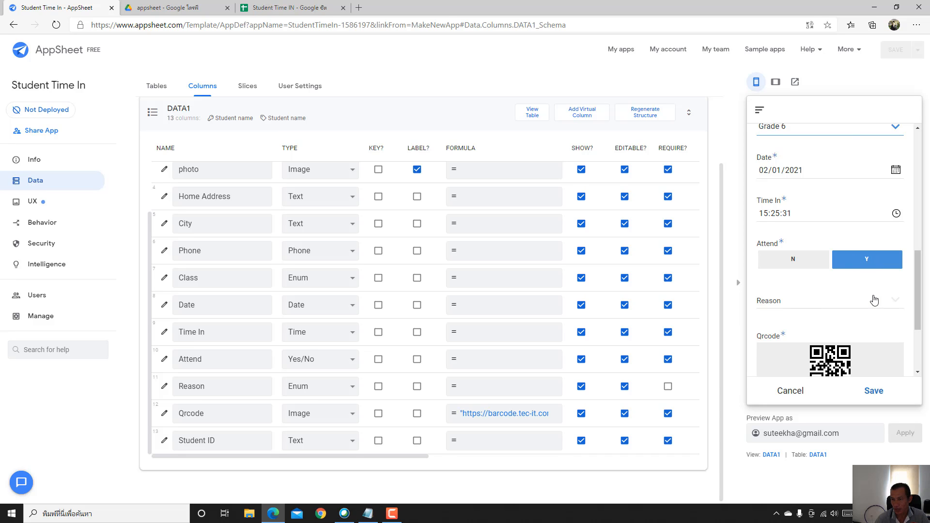
pyautogui.click(806, 265)
pyautogui.click(888, 312)
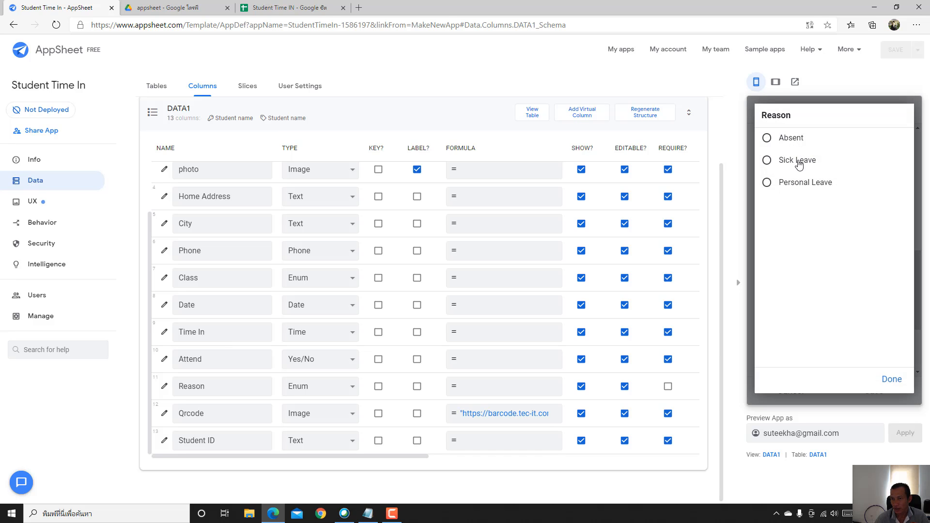
pyautogui.click(891, 379)
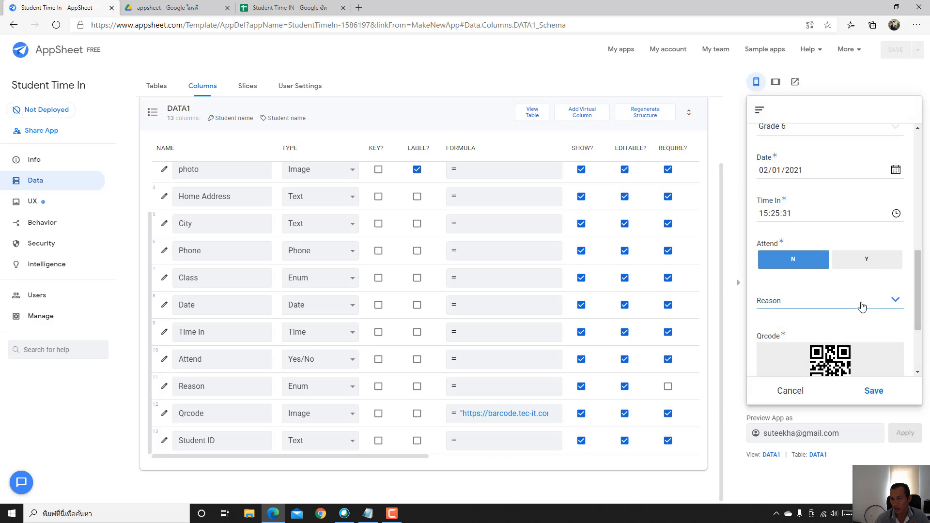
pyautogui.click(868, 261)
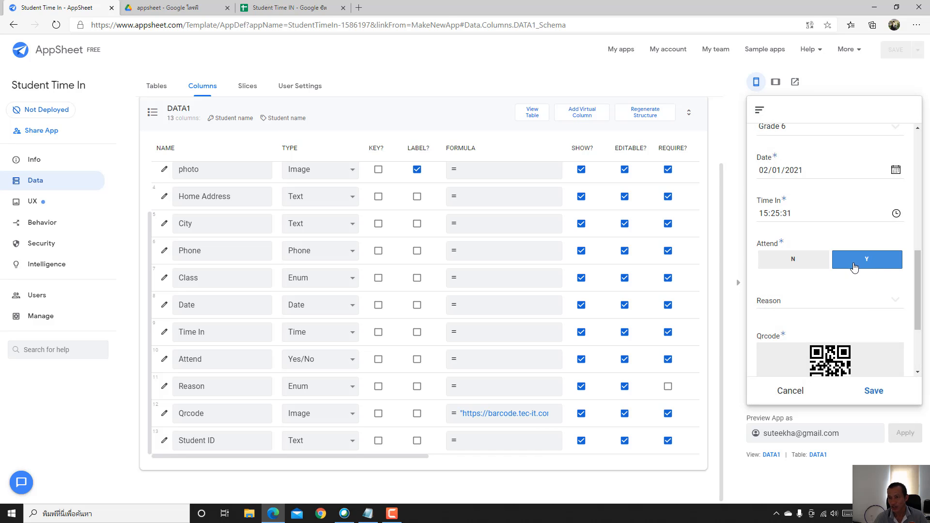
pyautogui.scroll(-3, 853, 262)
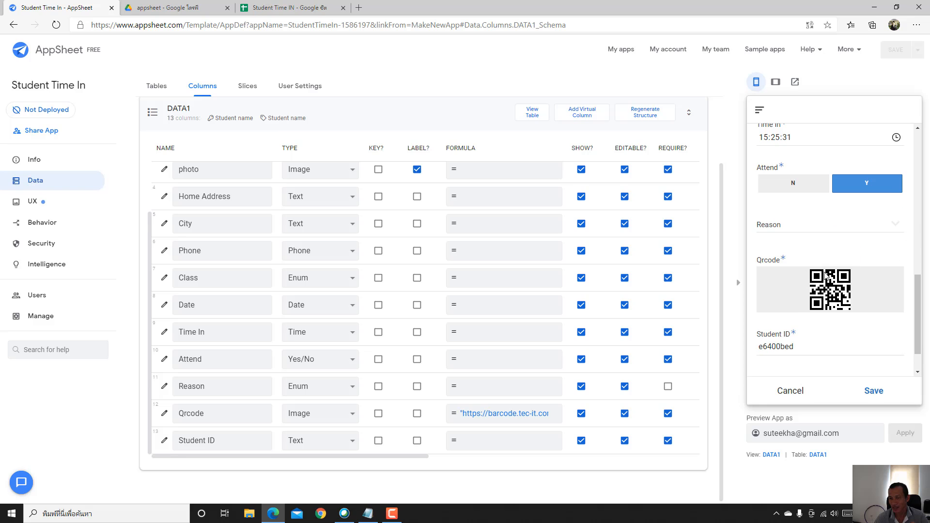
pyautogui.scroll(-2, 858, 280)
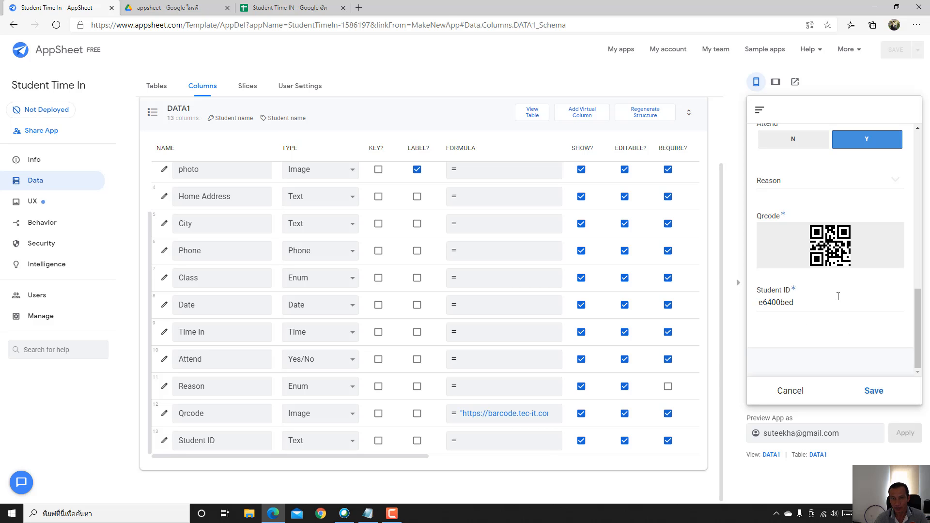
pyautogui.scroll(1, 320, 296)
pyautogui.scroll(4, 320, 297)
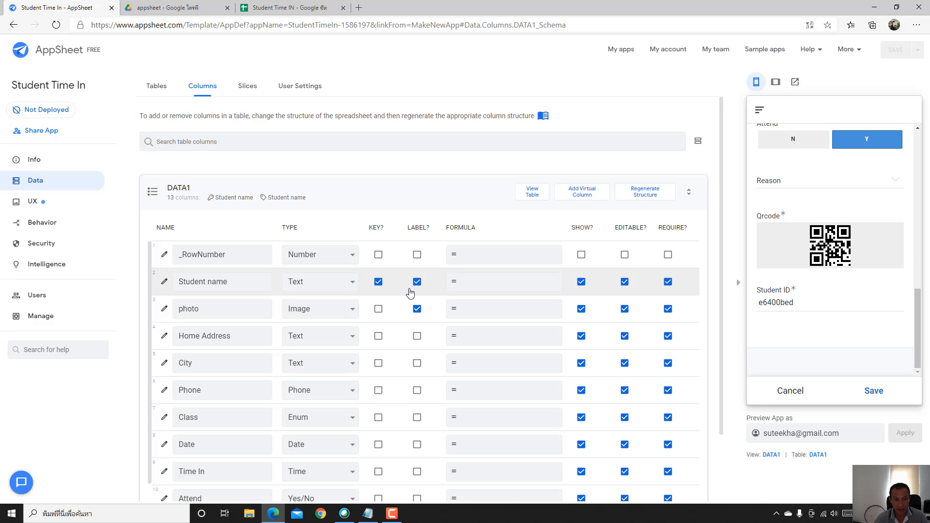
# - Uncheck KEY? on the Student name row, then recheck it so Student name stays the key
pyautogui.click(379, 282)
pyautogui.scroll(-4, 383, 305)
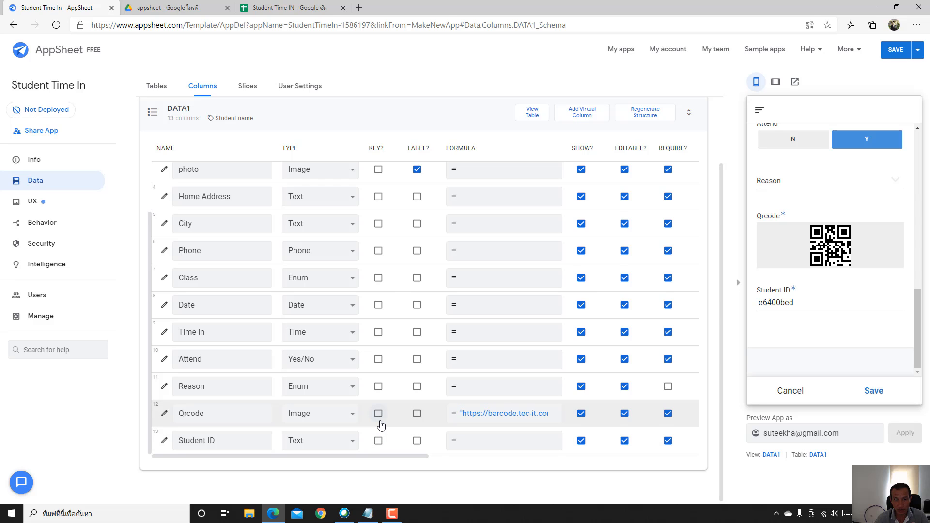
pyautogui.scroll(3, 381, 424)
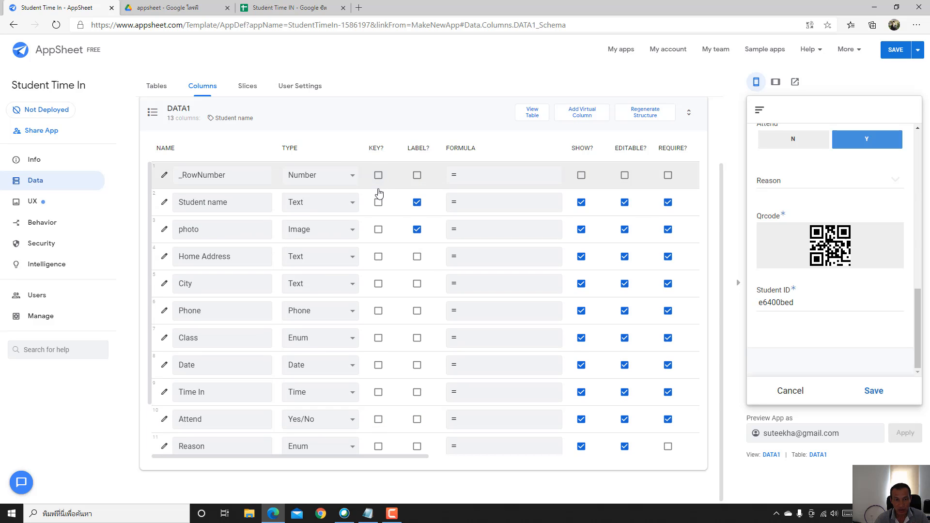
pyautogui.click(382, 207)
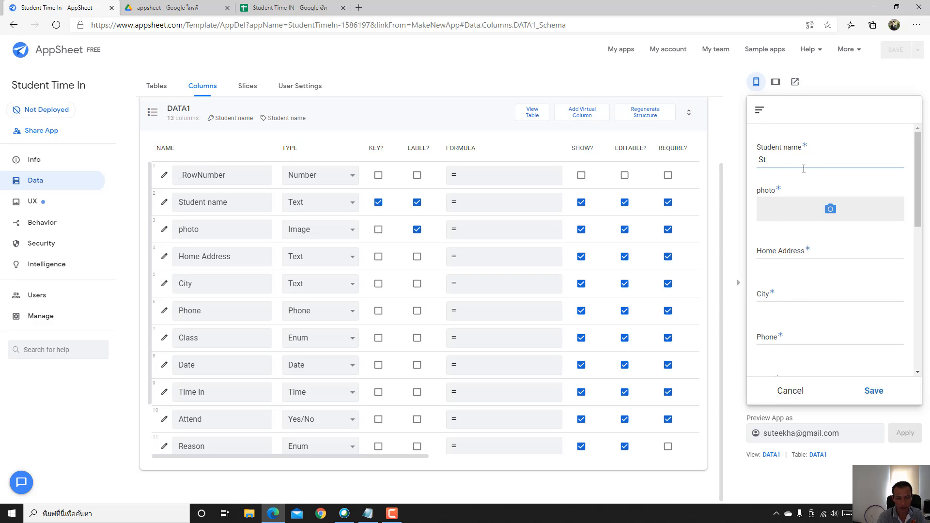
# - Finish the name 'Student A' and attach the blank image as the photo
pyautogui.write('udent A')
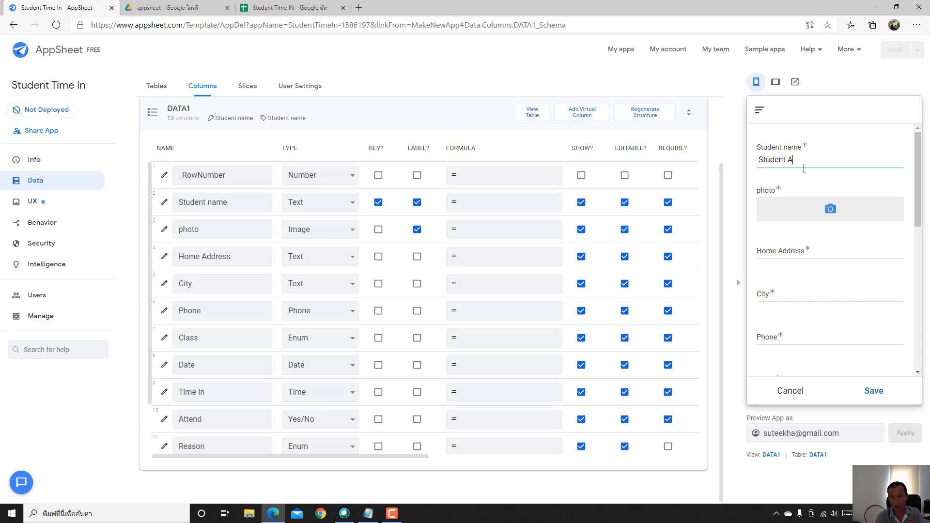
pyautogui.click(790, 219)
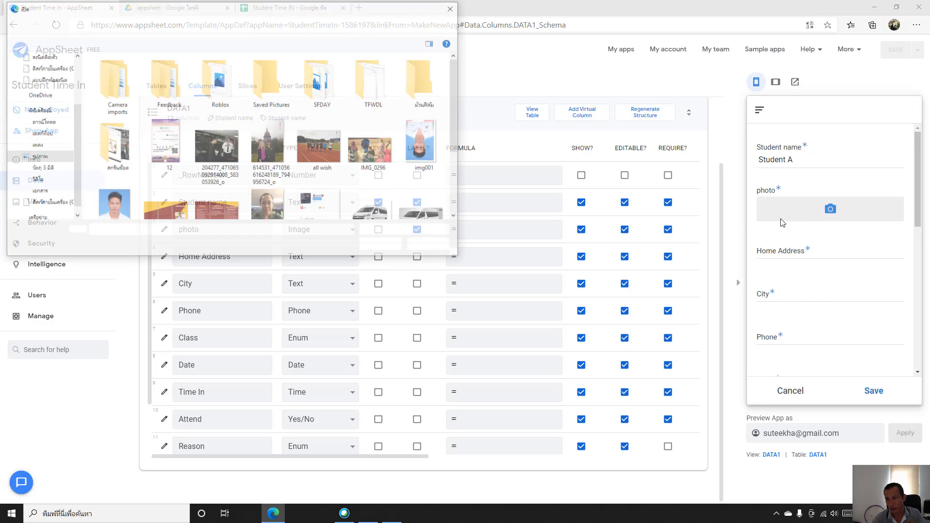
pyautogui.scroll(-2, 300, 198)
pyautogui.doubleClick(217, 189)
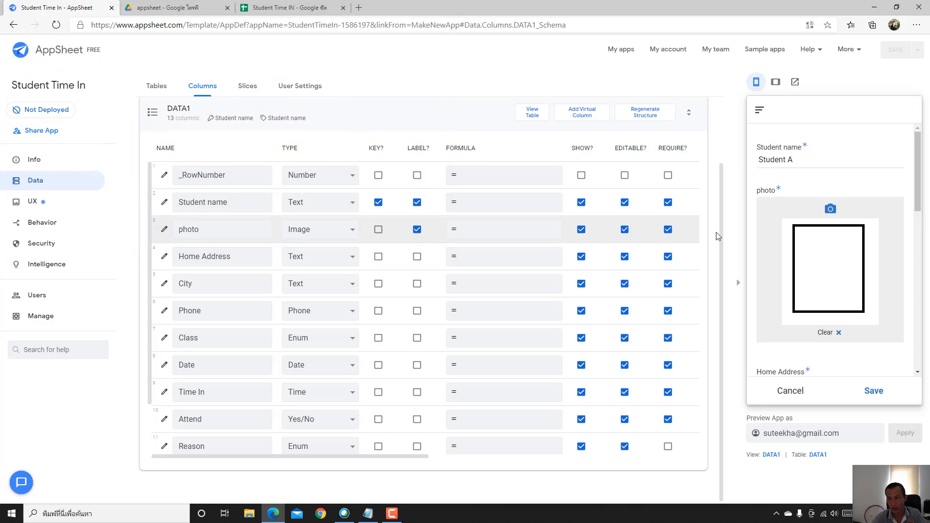
# - Fill in the home address, City Lopburi and the student's phone number
pyautogui.click(827, 264)
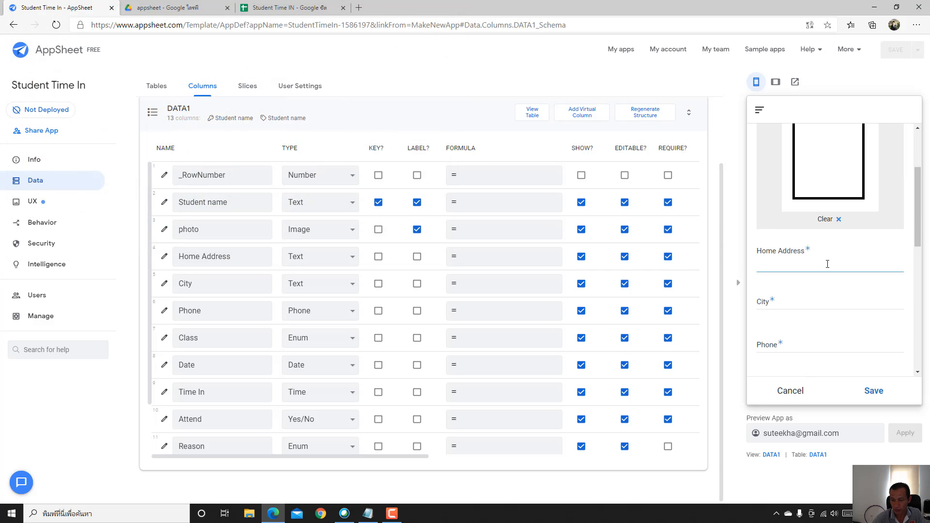
pyautogui.click(812, 299)
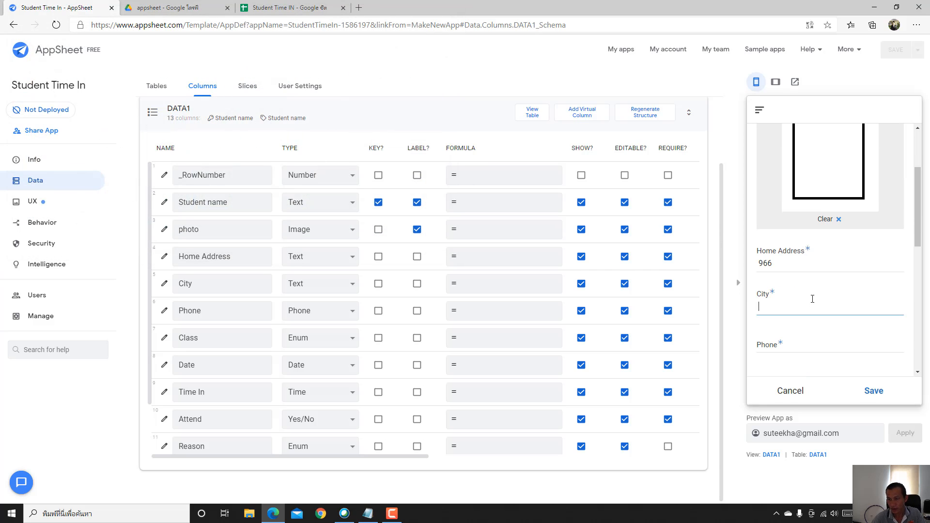
pyautogui.write('Lopbur')
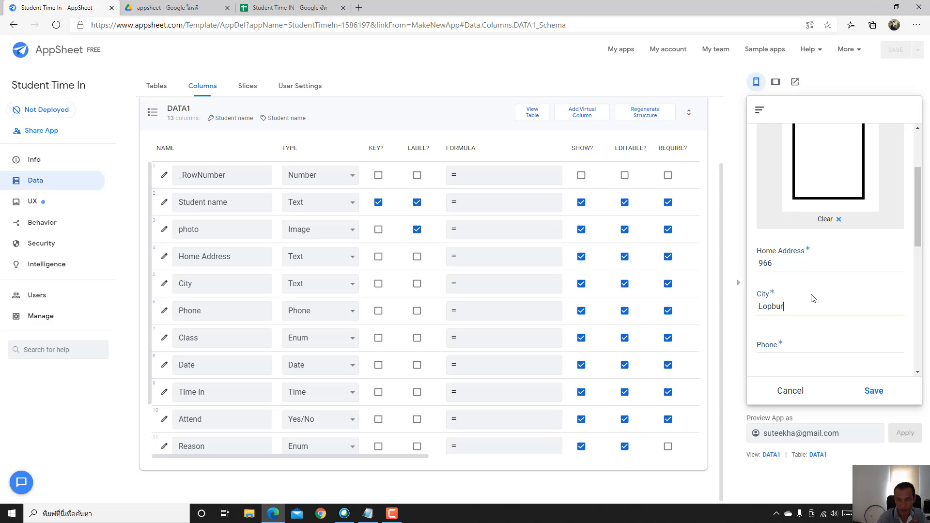
pyautogui.write('i')
pyautogui.scroll(-2, 807, 297)
pyautogui.click(802, 267)
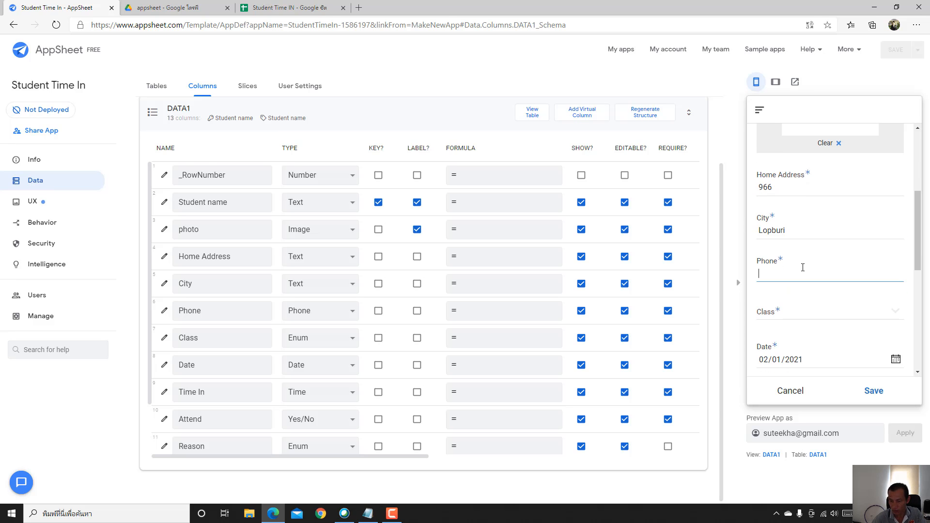
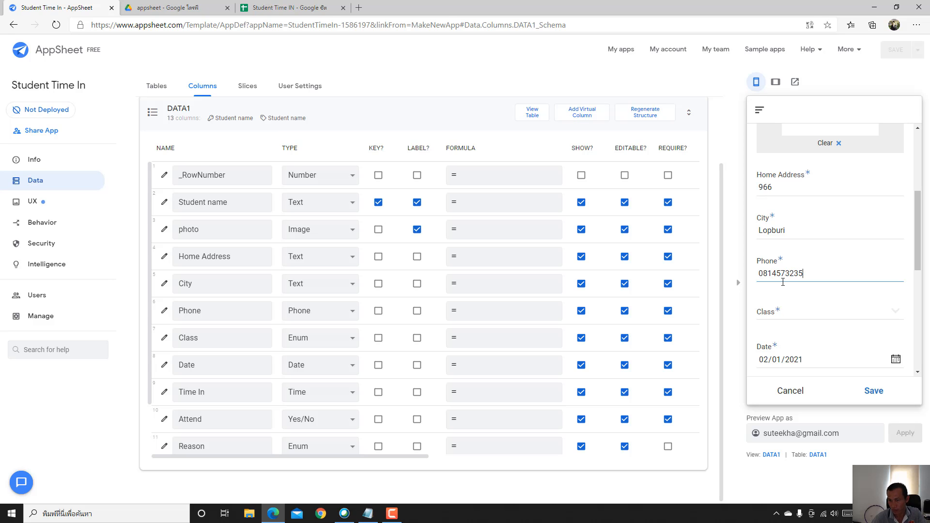
# - Choose High School for Class, save Student A's record, and check the spreadsheet
pyautogui.click(798, 314)
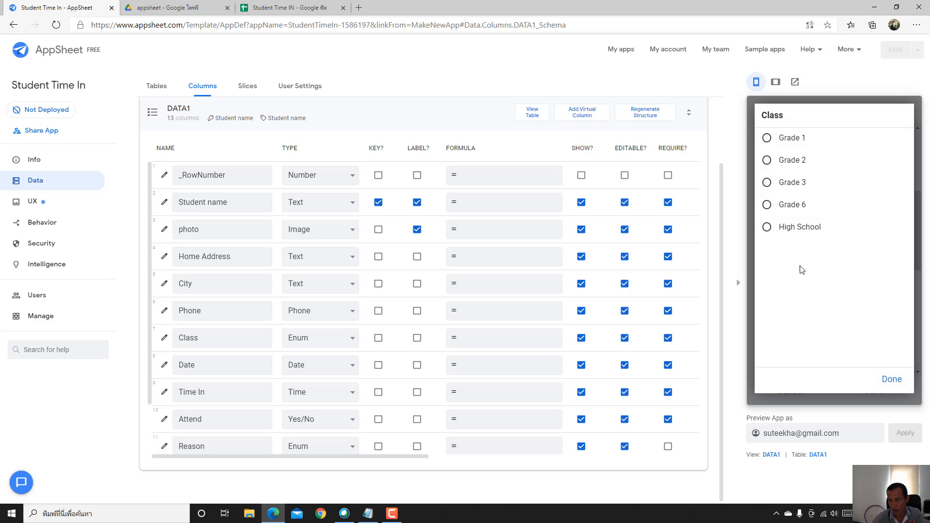
pyautogui.click(800, 230)
pyautogui.scroll(-4, 813, 271)
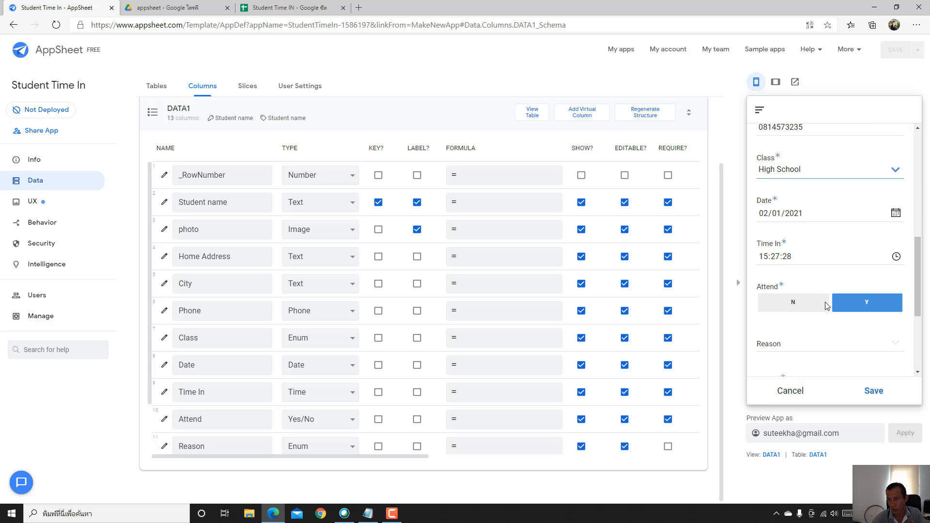
pyautogui.scroll(-3, 847, 252)
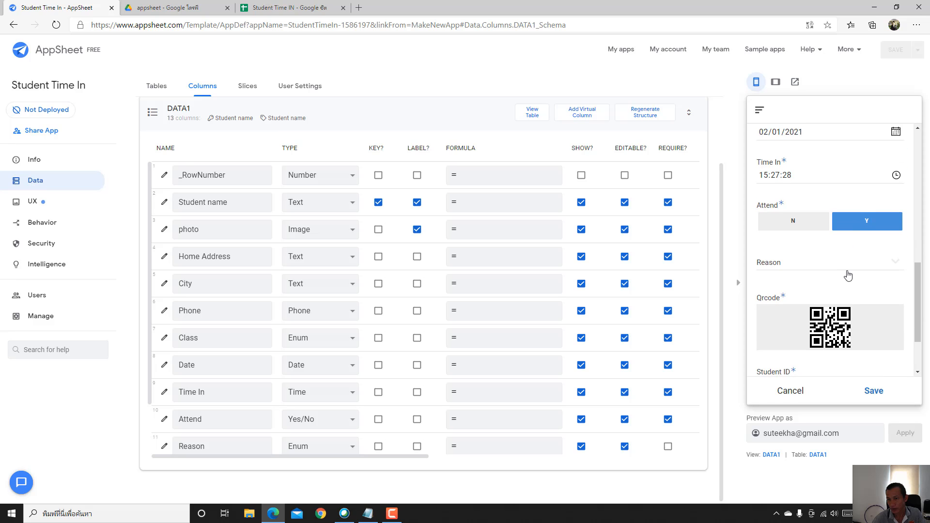
pyautogui.scroll(-2, 847, 264)
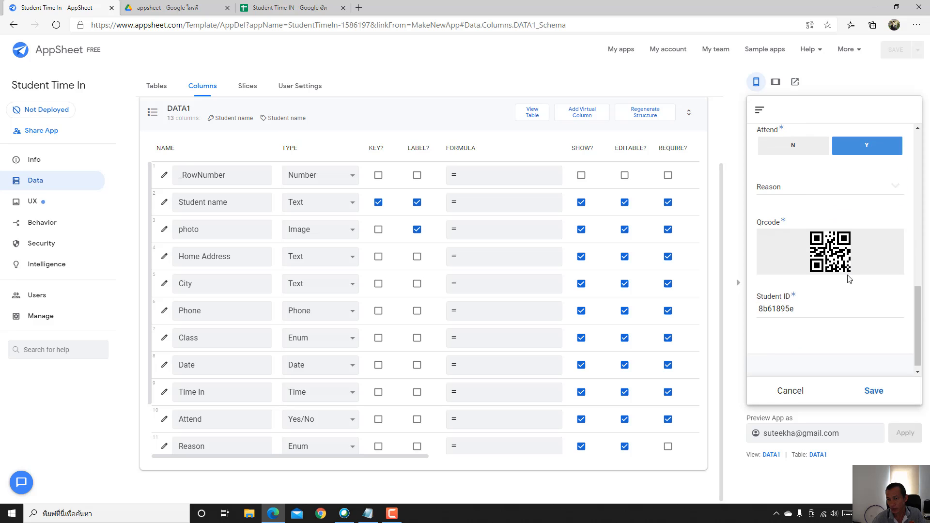
pyautogui.click(871, 391)
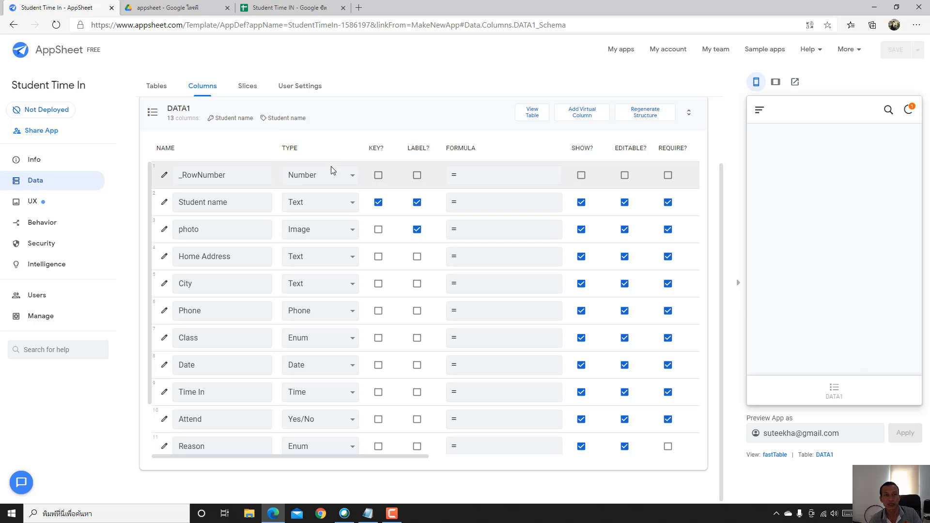
pyautogui.click(306, 9)
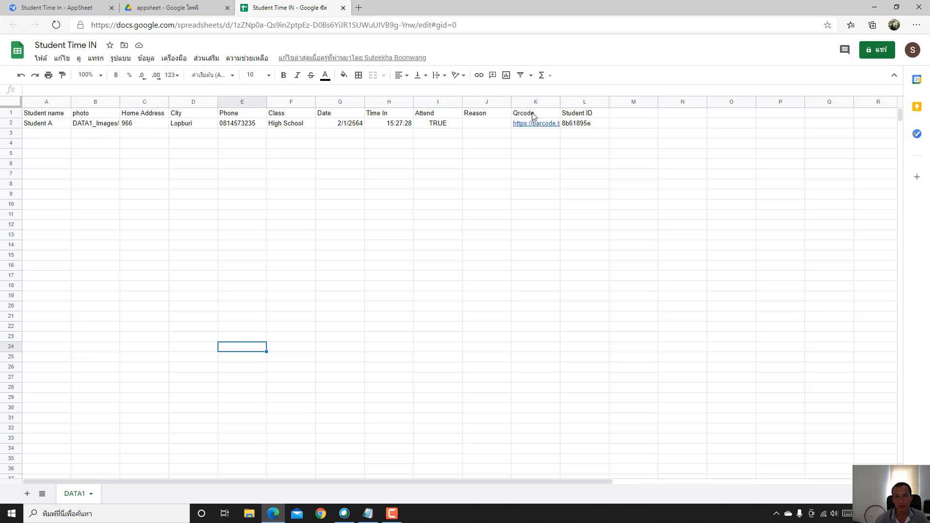
# - Auto-fit column K (Qrcode) so the full QR URL shows, then return to AppSheet
pyautogui.doubleClick(559, 101)
pyautogui.click(739, 195)
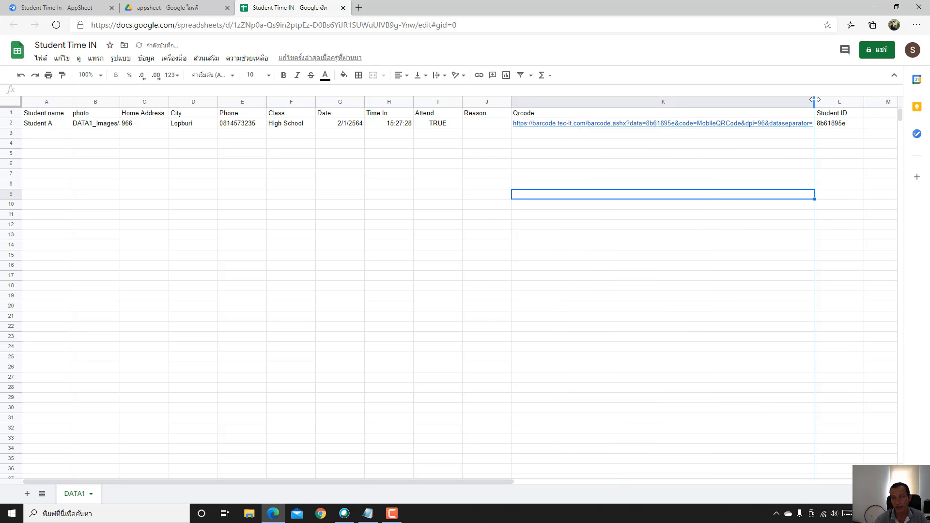
pyautogui.click(798, 267)
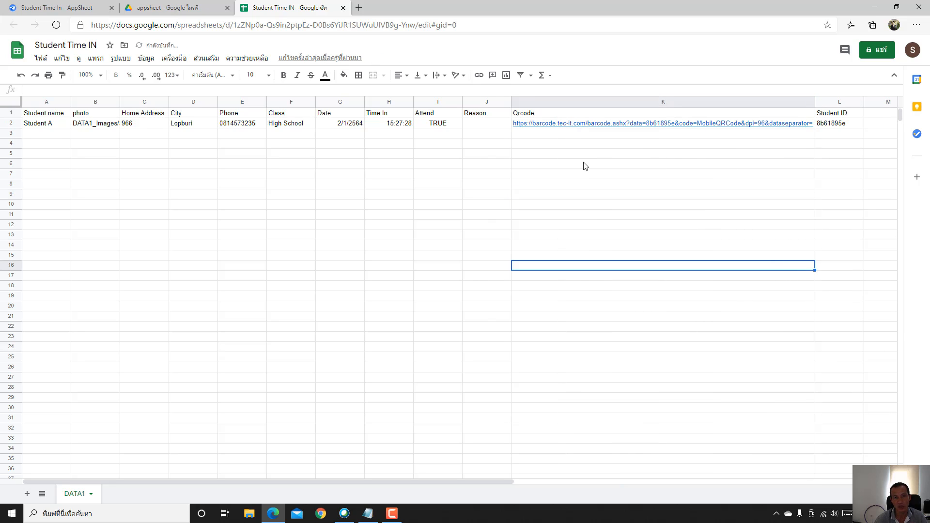
pyautogui.click(52, 8)
# - Start a new student entry, enter the name, and attach the blank image as the photo
pyautogui.click(839, 392)
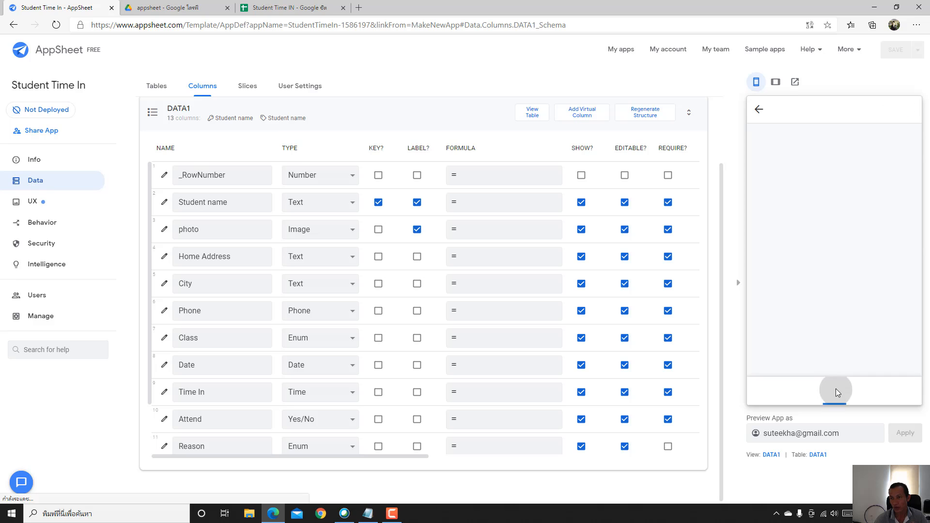
pyautogui.click(834, 161)
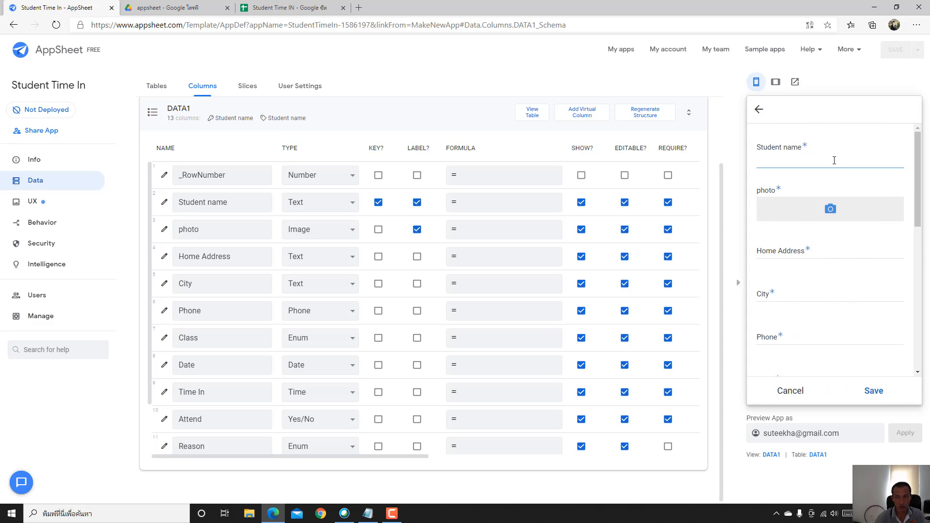
pyautogui.write('Student B')
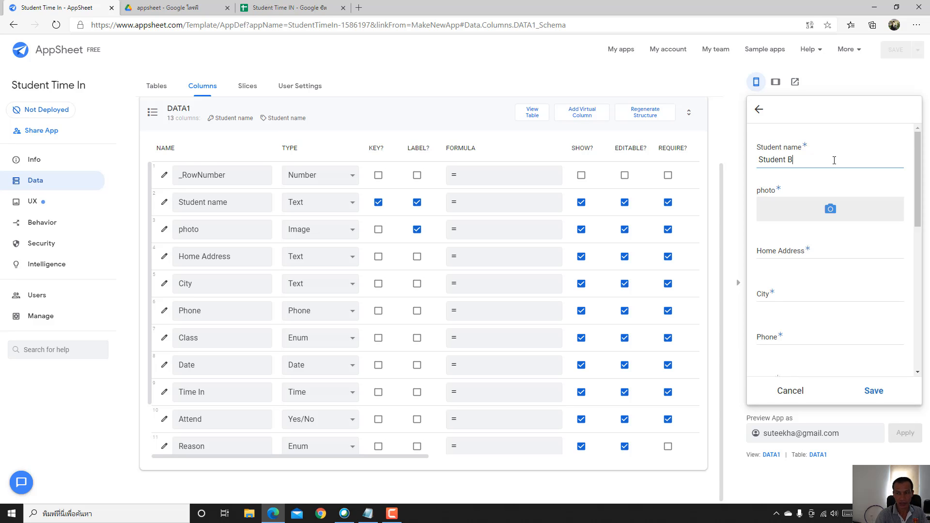
pyautogui.click(793, 205)
pyautogui.scroll(-3, 269, 201)
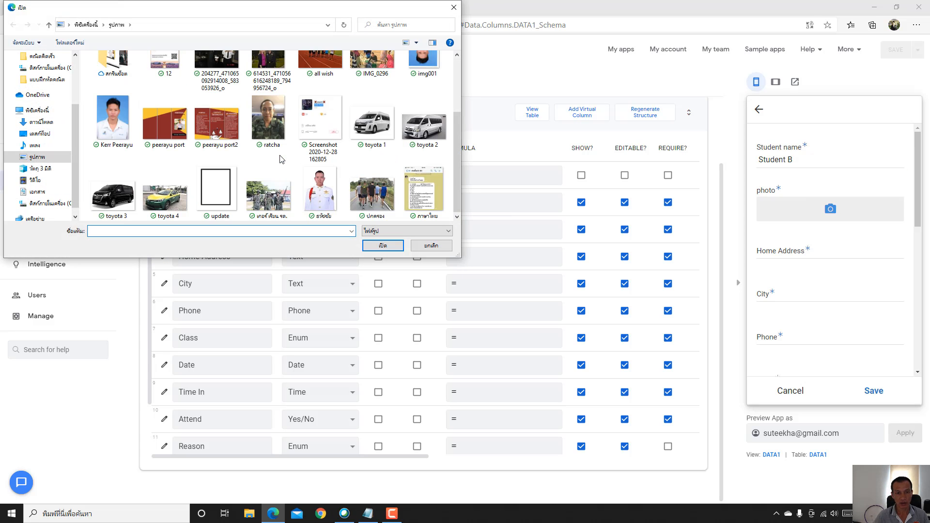
pyautogui.doubleClick(215, 186)
# - Fill Home Address 256, City Lopburi and the student's phone number
pyautogui.scroll(-3, 800, 283)
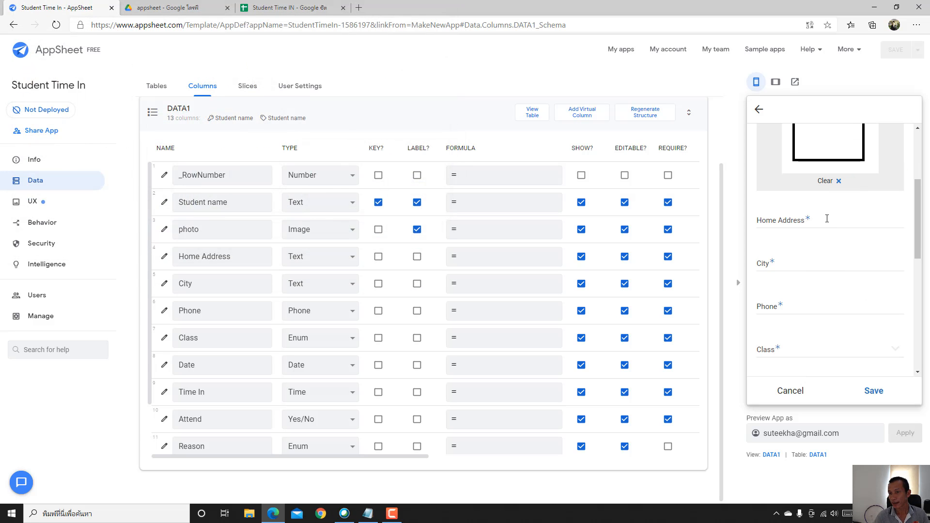
pyautogui.click(826, 218)
pyautogui.write('256')
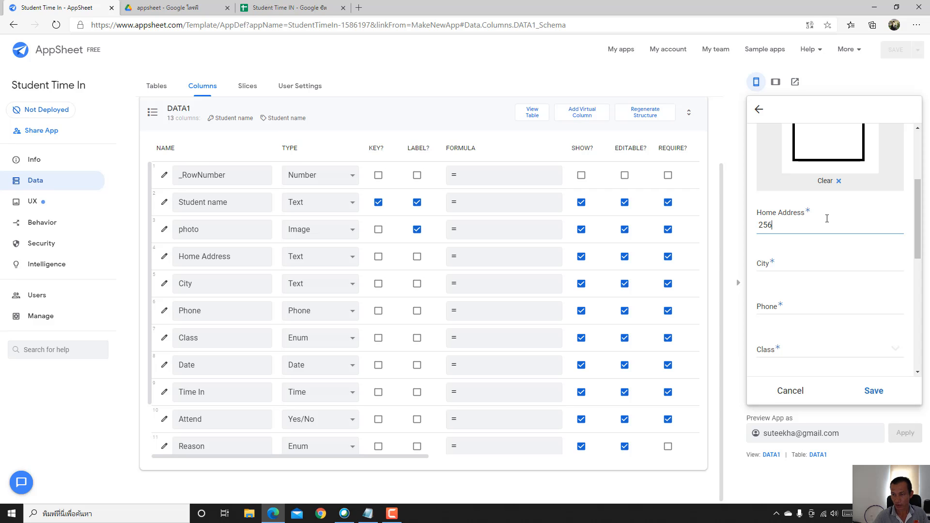
pyautogui.click(818, 264)
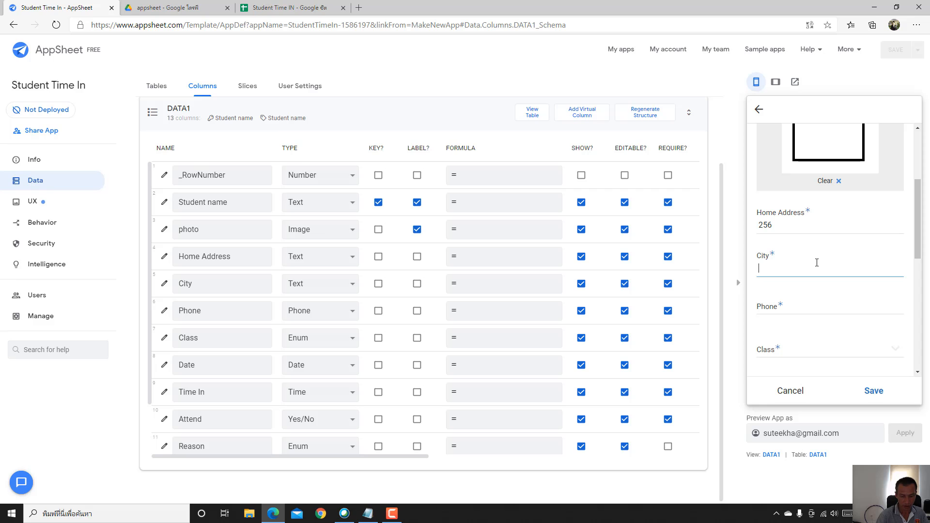
pyautogui.write('LLopburi')
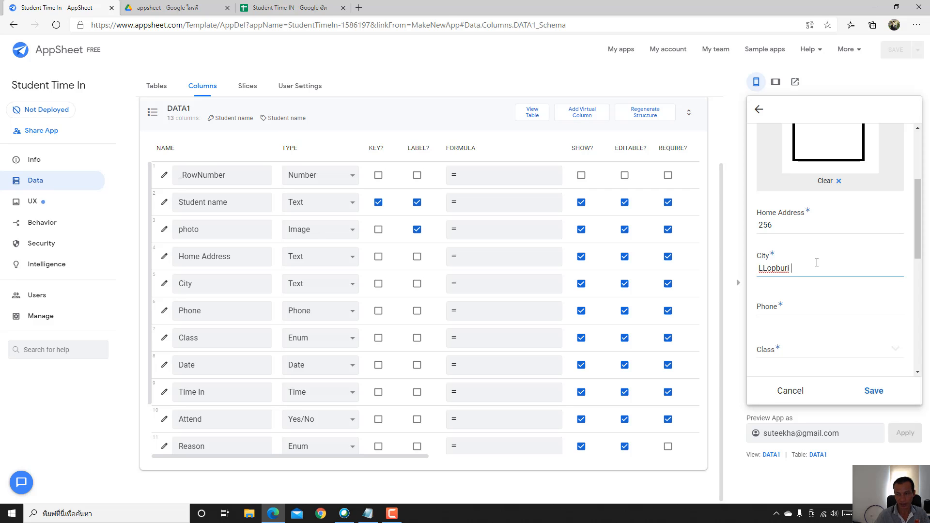
pyautogui.click(804, 305)
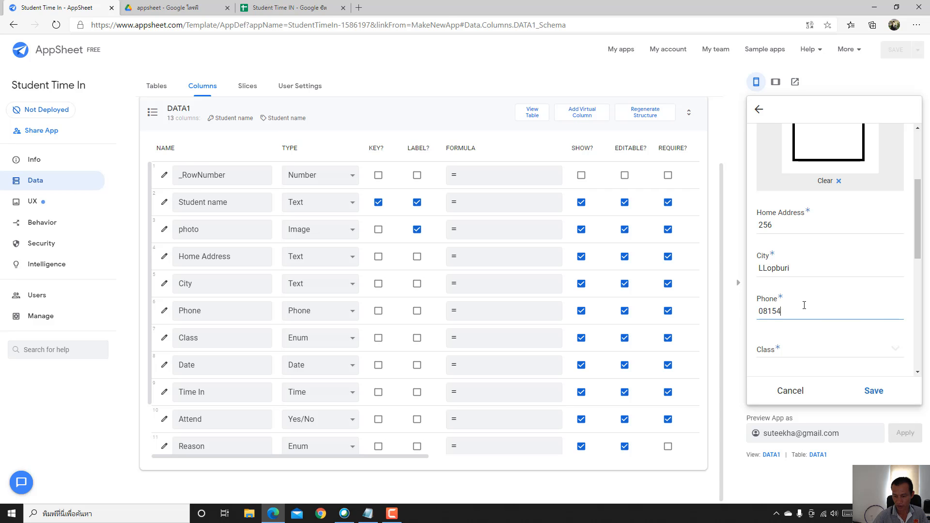
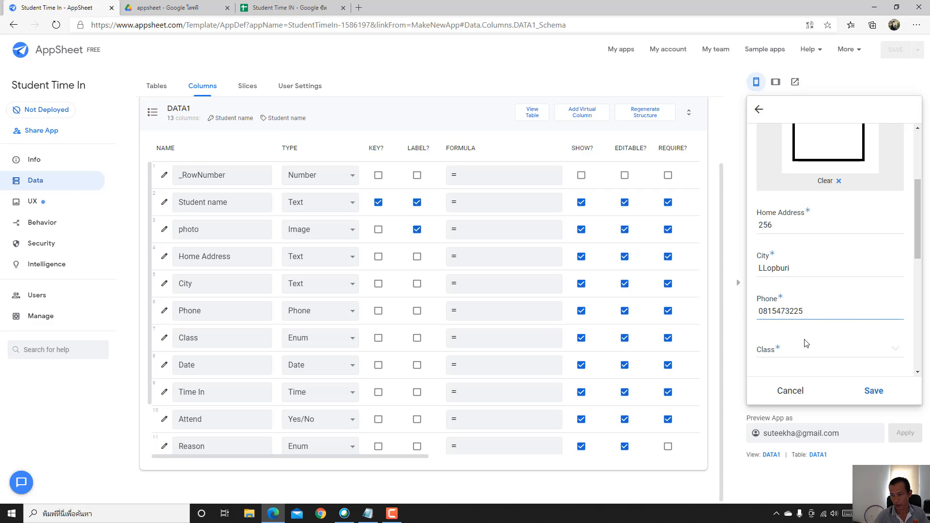
# - Choose High School for Class and save Student B's record
pyautogui.click(806, 355)
pyautogui.click(808, 235)
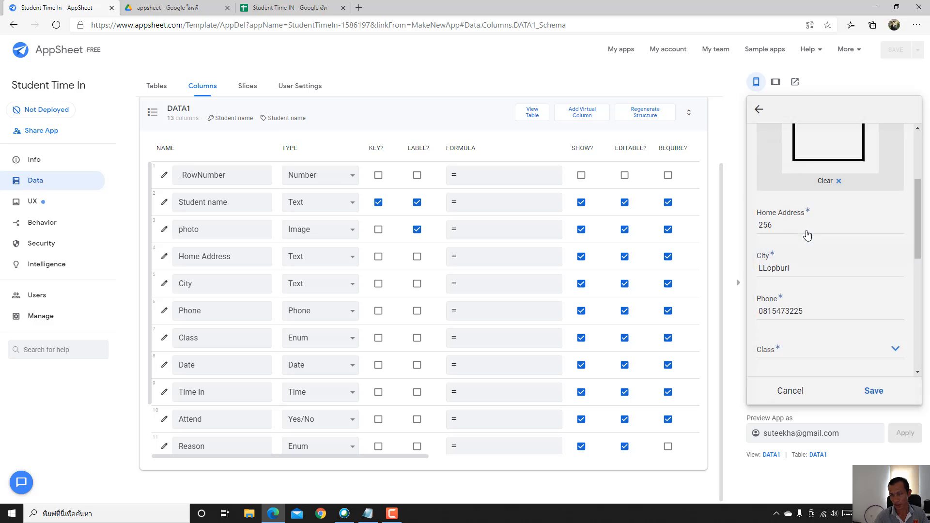
pyautogui.scroll(-2, 805, 230)
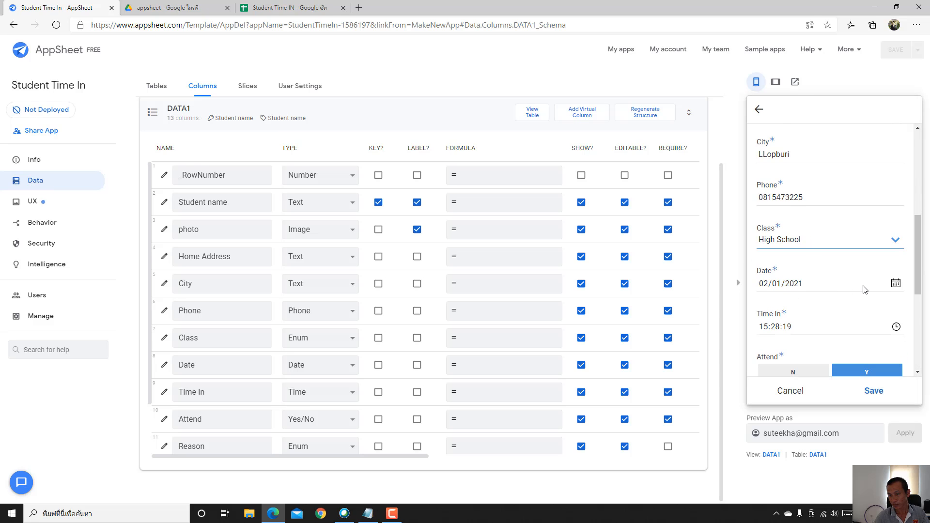
pyautogui.scroll(-4, 831, 271)
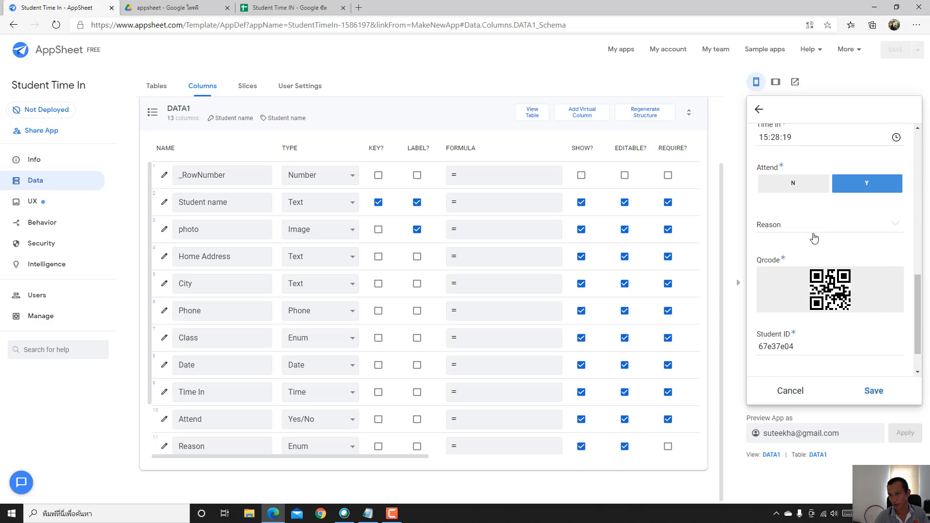
pyautogui.scroll(-1, 814, 249)
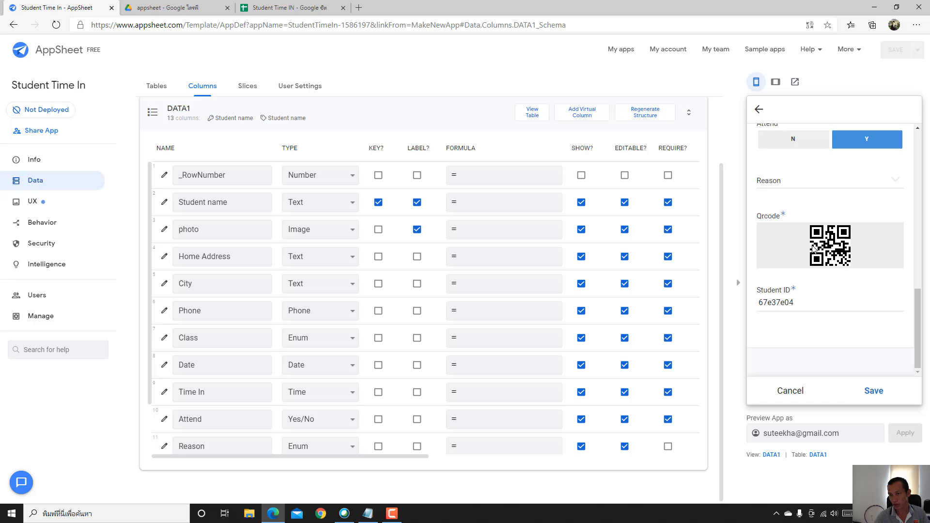
pyautogui.click(875, 392)
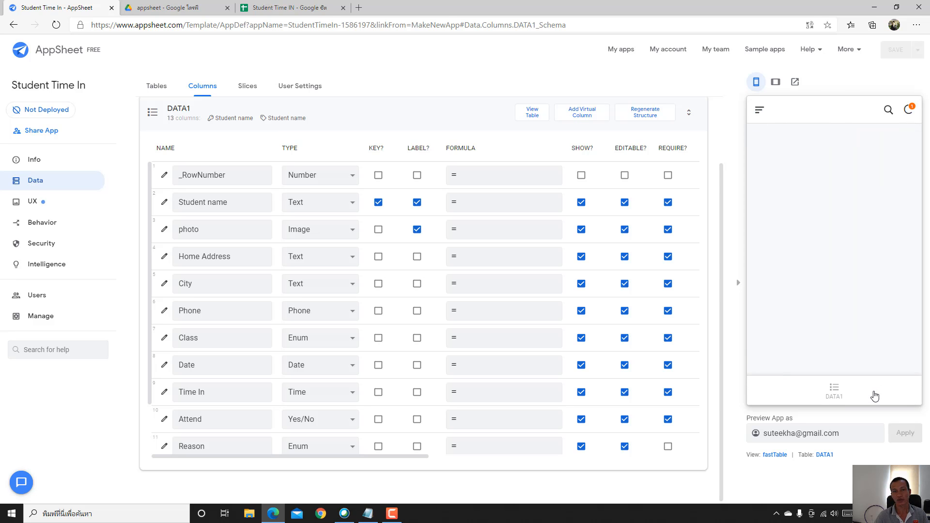
# - Start a new record named 'Student C' and attach the update picture as the photo
pyautogui.click(835, 398)
pyautogui.click(801, 161)
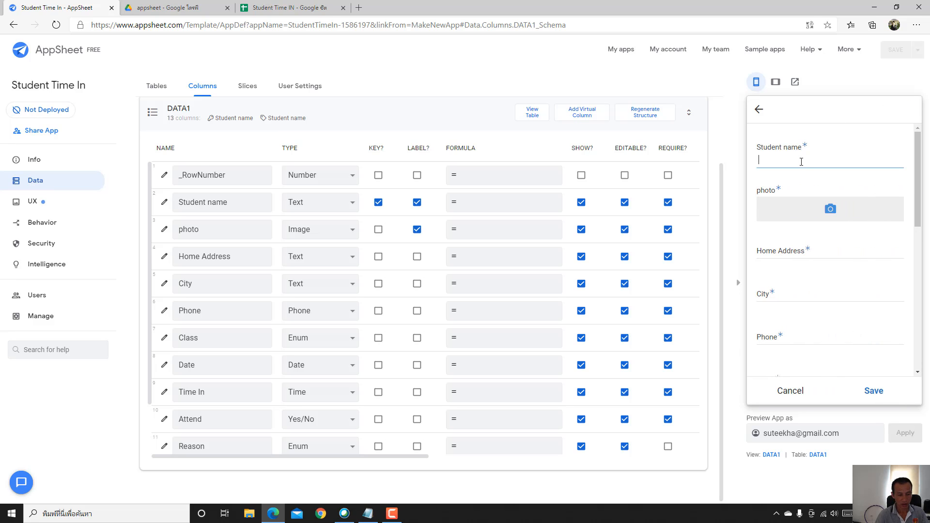
pyautogui.write('Stude')
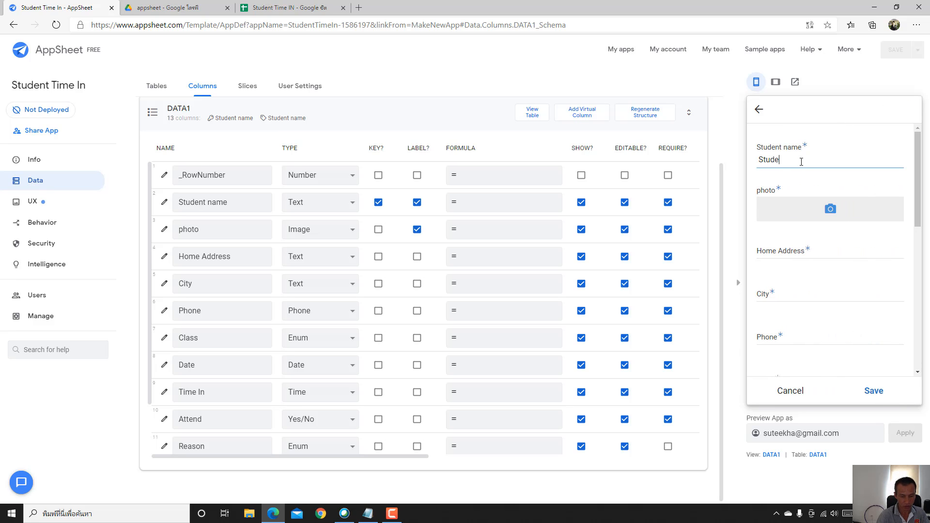
pyautogui.write('nt C')
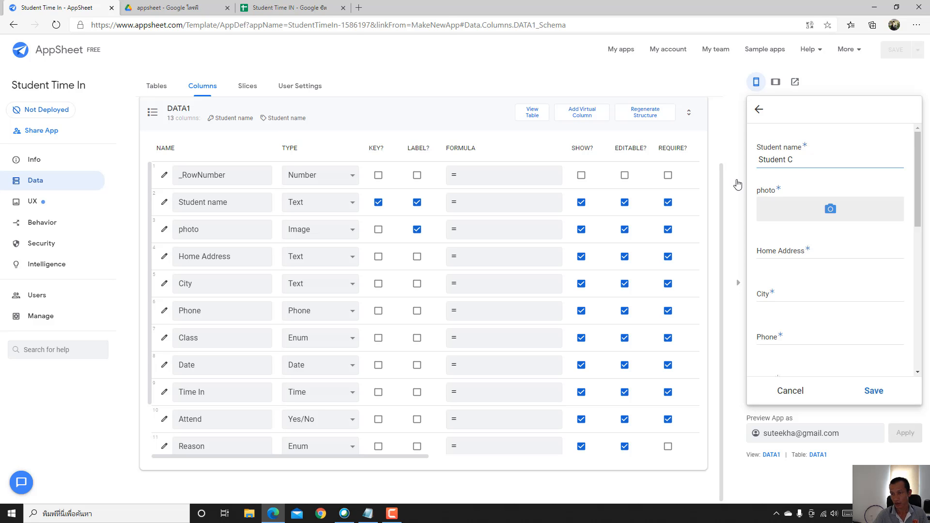
pyautogui.click(803, 208)
pyautogui.scroll(-2, 236, 173)
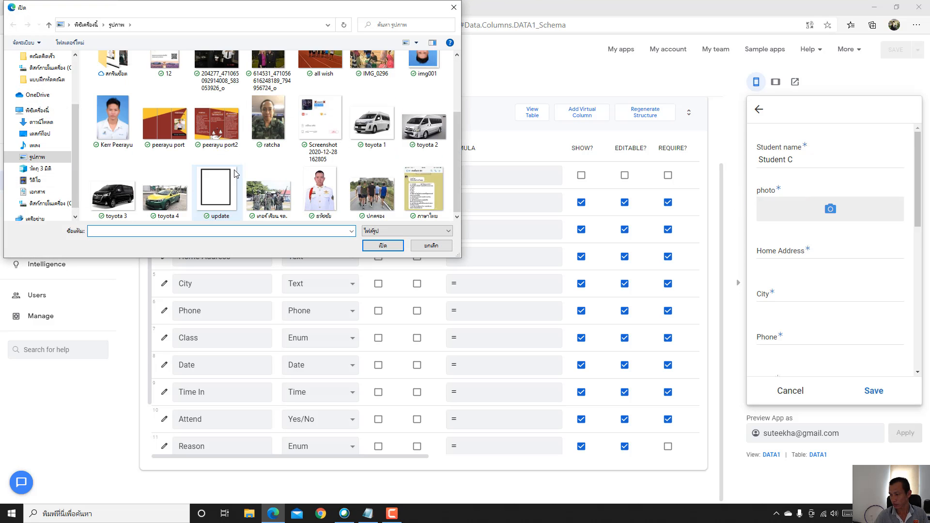
pyautogui.doubleClick(227, 184)
# - Fill Home Address 130 and City Lopburi, then move to the phone field
pyautogui.scroll(-4, 843, 222)
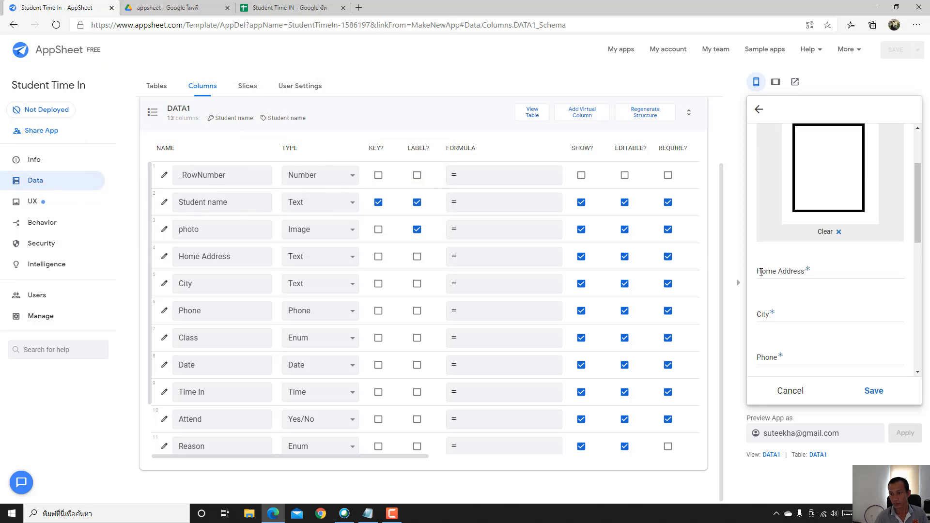
pyautogui.click(843, 222)
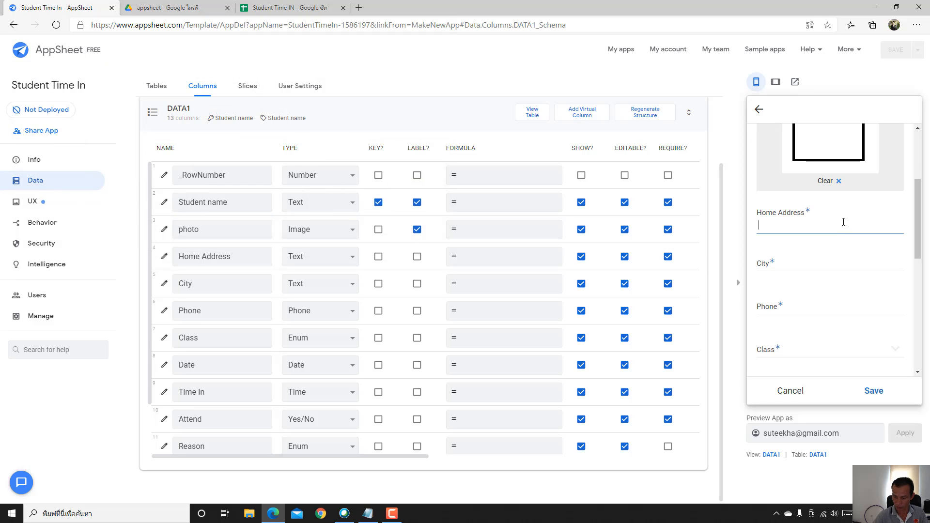
pyautogui.write('130')
pyautogui.click(810, 263)
pyautogui.write('Lopb')
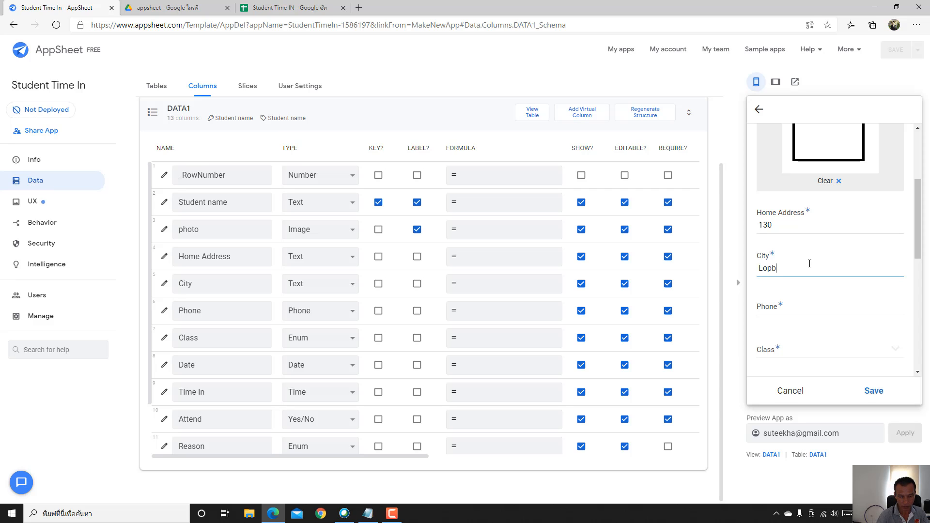
pyautogui.write('uri')
pyautogui.click(808, 311)
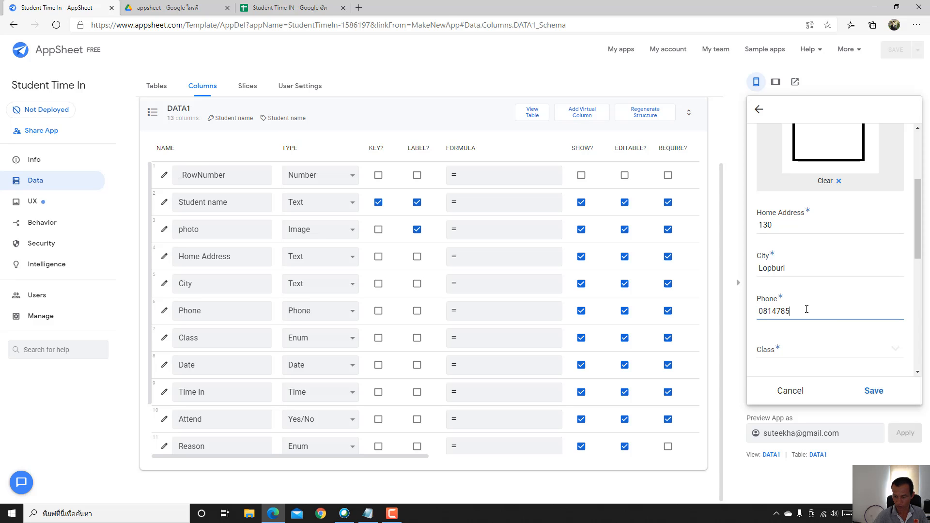
# - Choose Grade 6 for Class, save Student C's record, and check the Student Time IN sheet
pyautogui.click(798, 348)
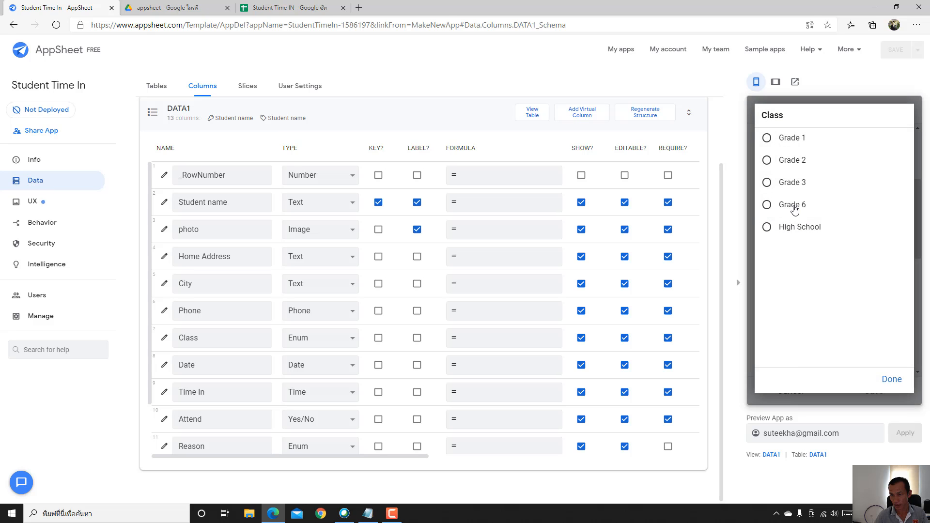
pyautogui.click(794, 208)
pyautogui.scroll(-2, 809, 245)
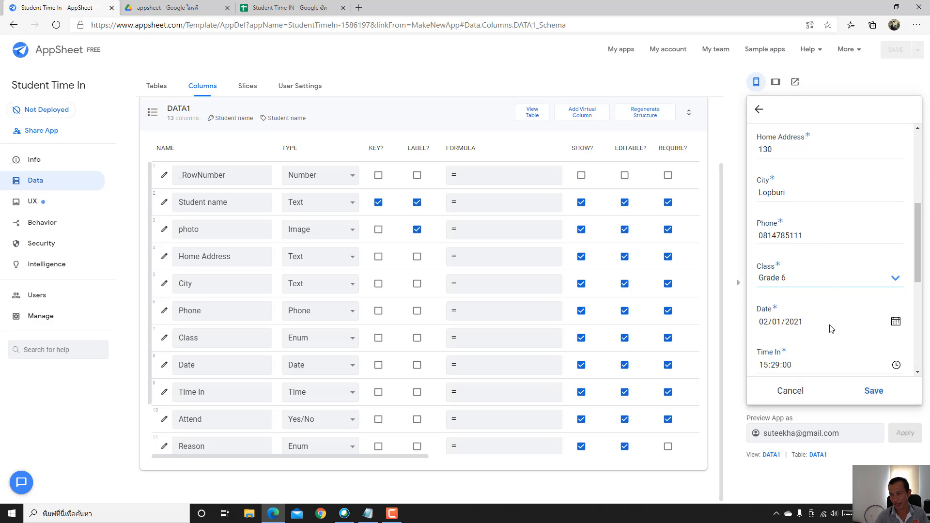
pyautogui.scroll(-2, 831, 325)
pyautogui.scroll(-2, 834, 298)
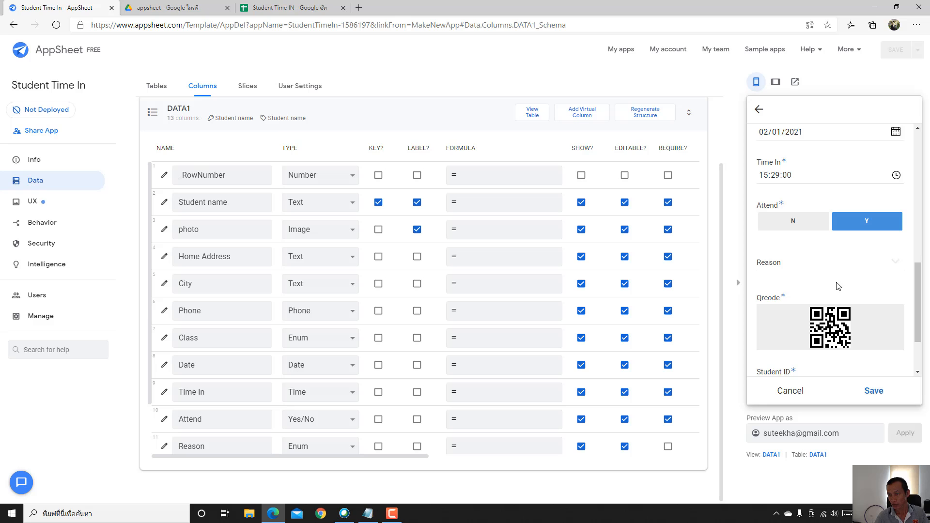
pyautogui.scroll(-2, 837, 286)
pyautogui.click(872, 391)
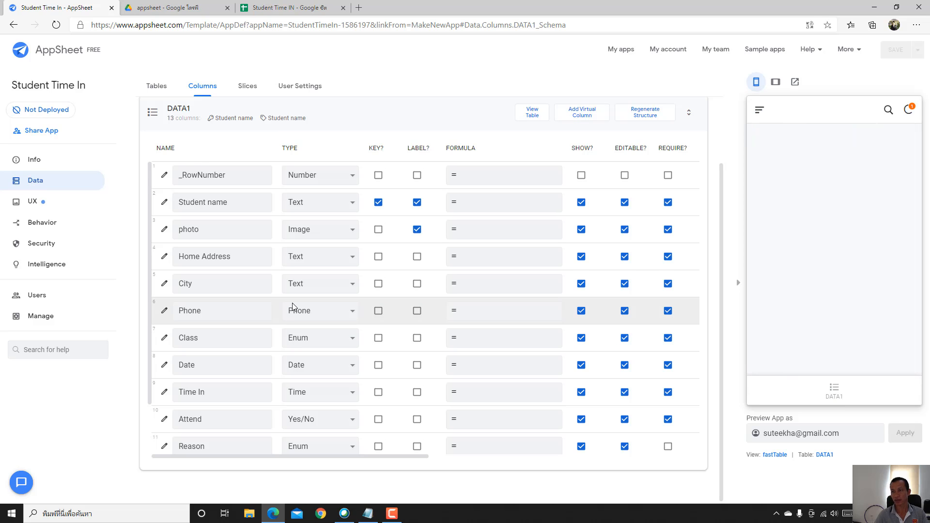
pyautogui.click(289, 8)
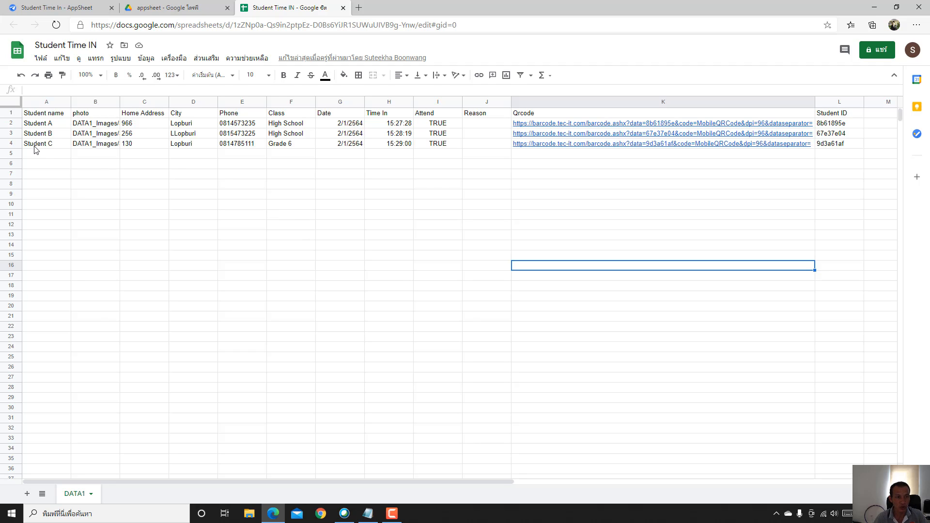